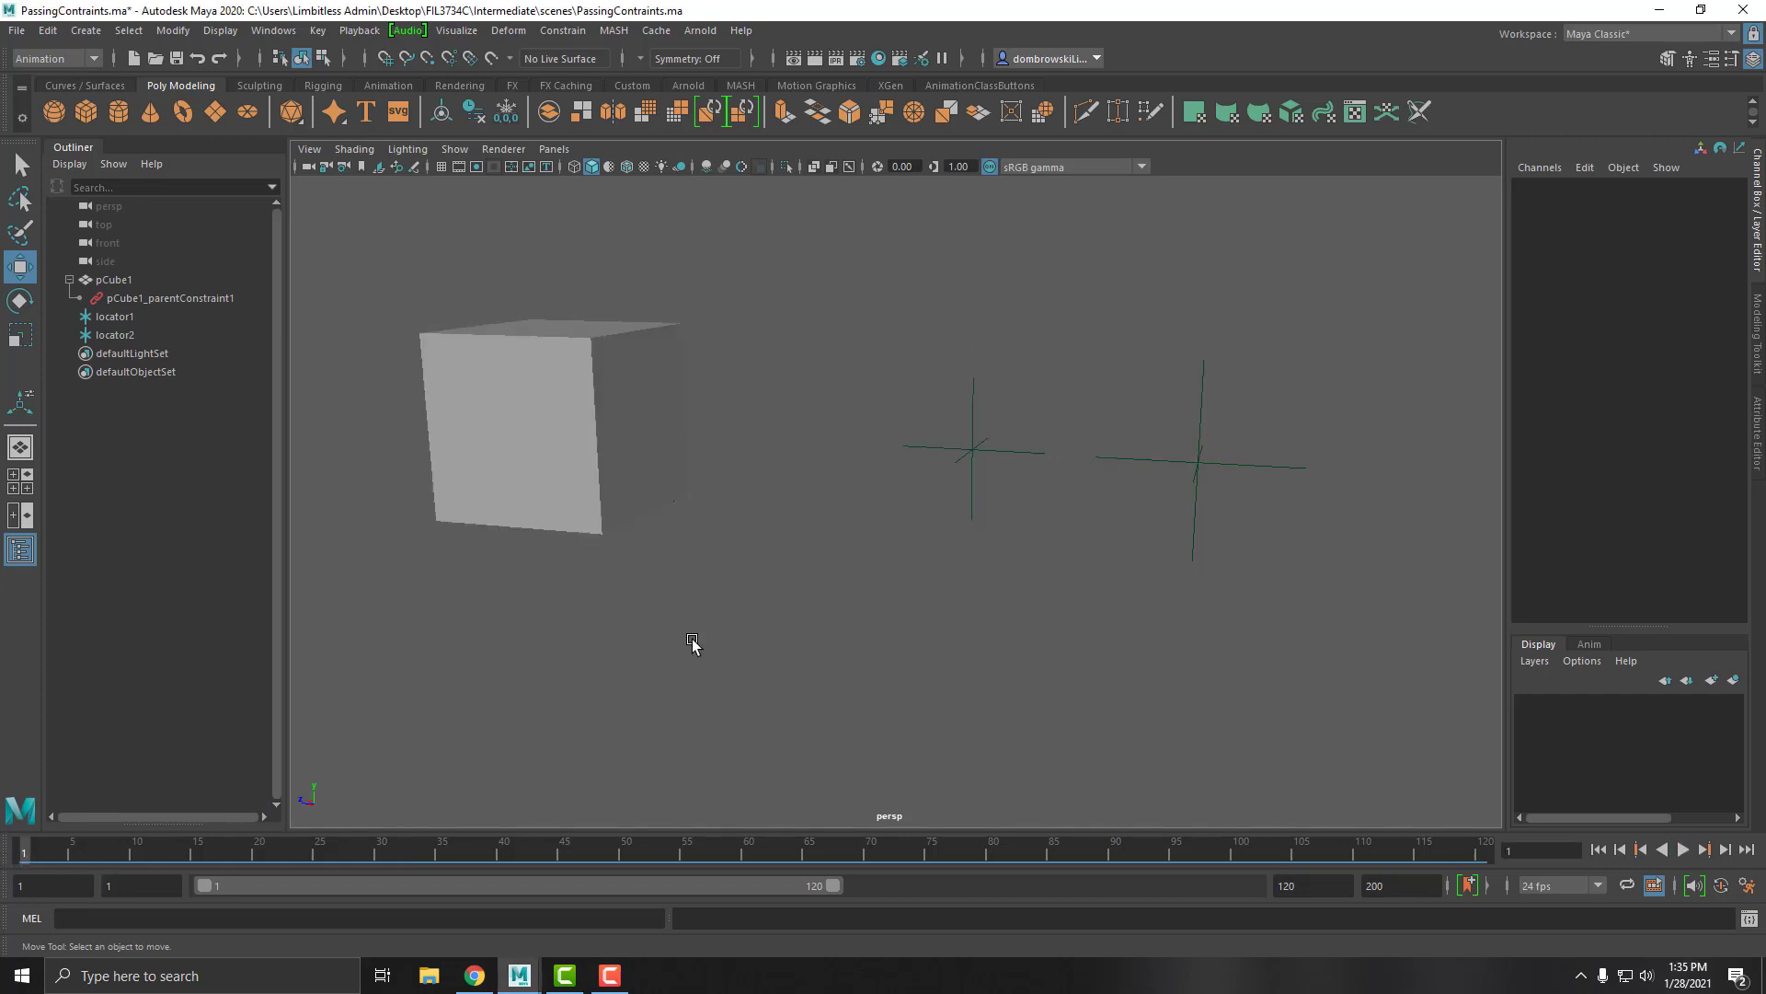
- Turn on Wireframe on Shaded, select pCube1, and scrub the constrained animation through frame 44
left_click(626, 167)
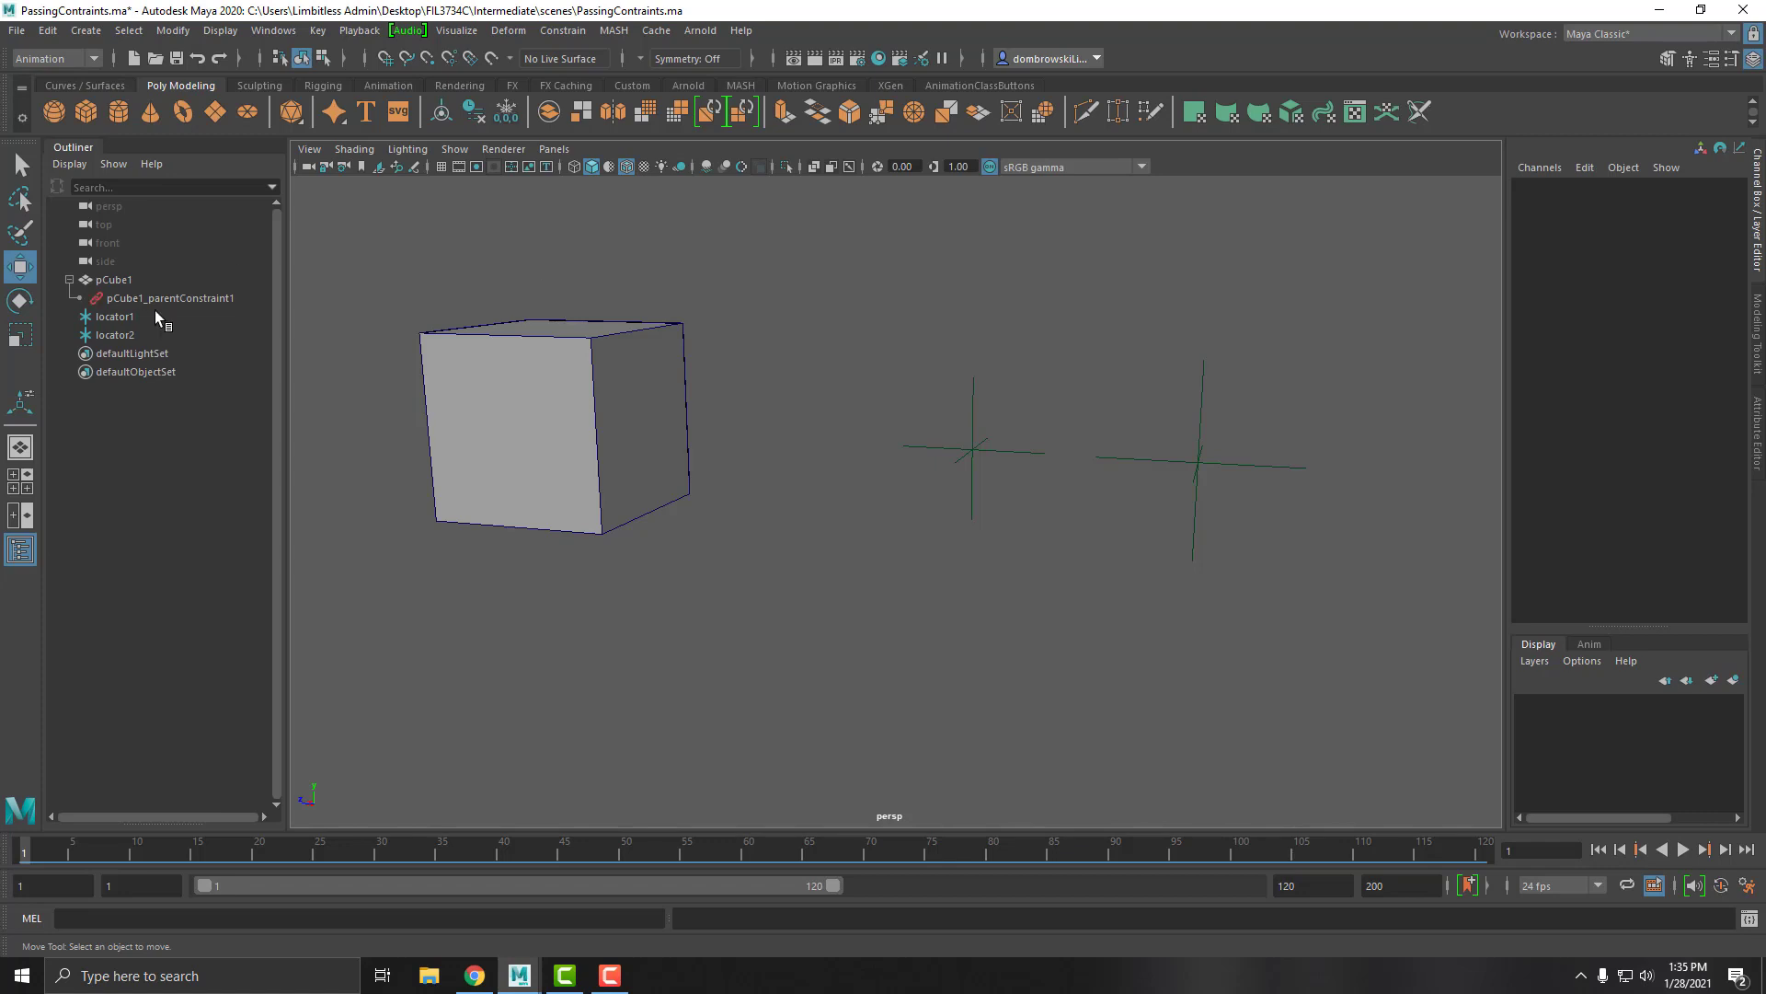
left_click(564, 342)
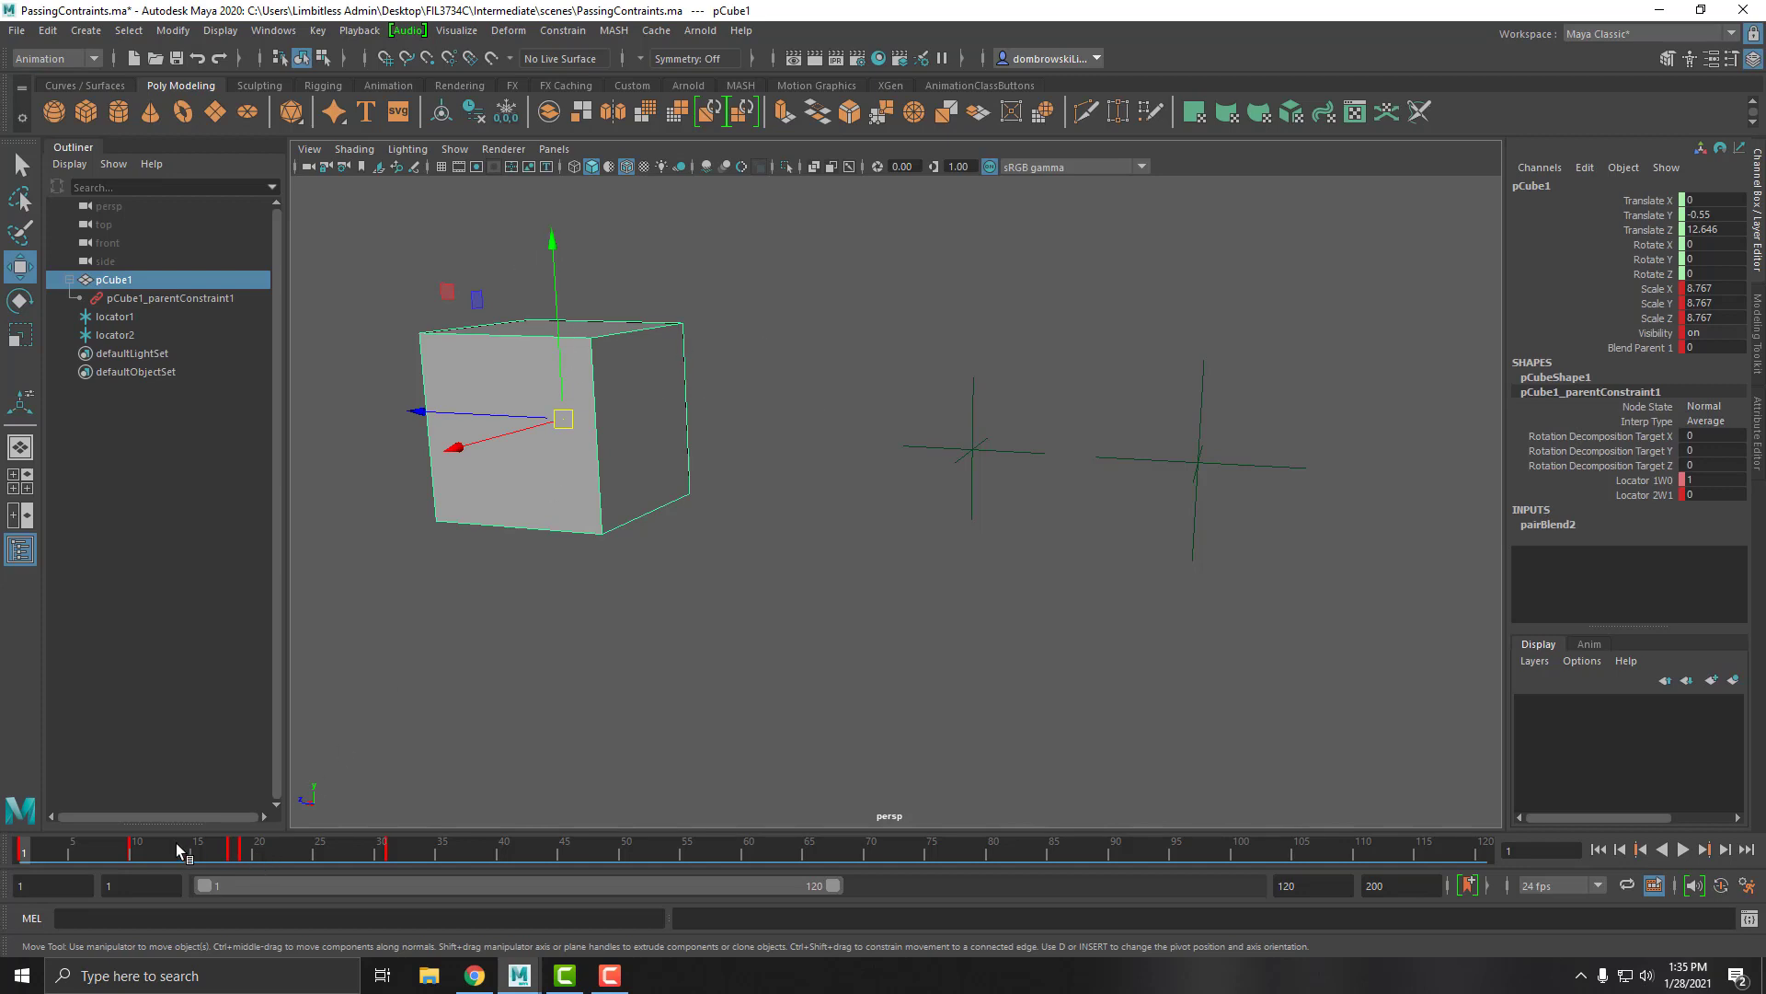
left_click_drag(174, 843, 20, 854)
left_click_drag(35, 848, 543, 856)
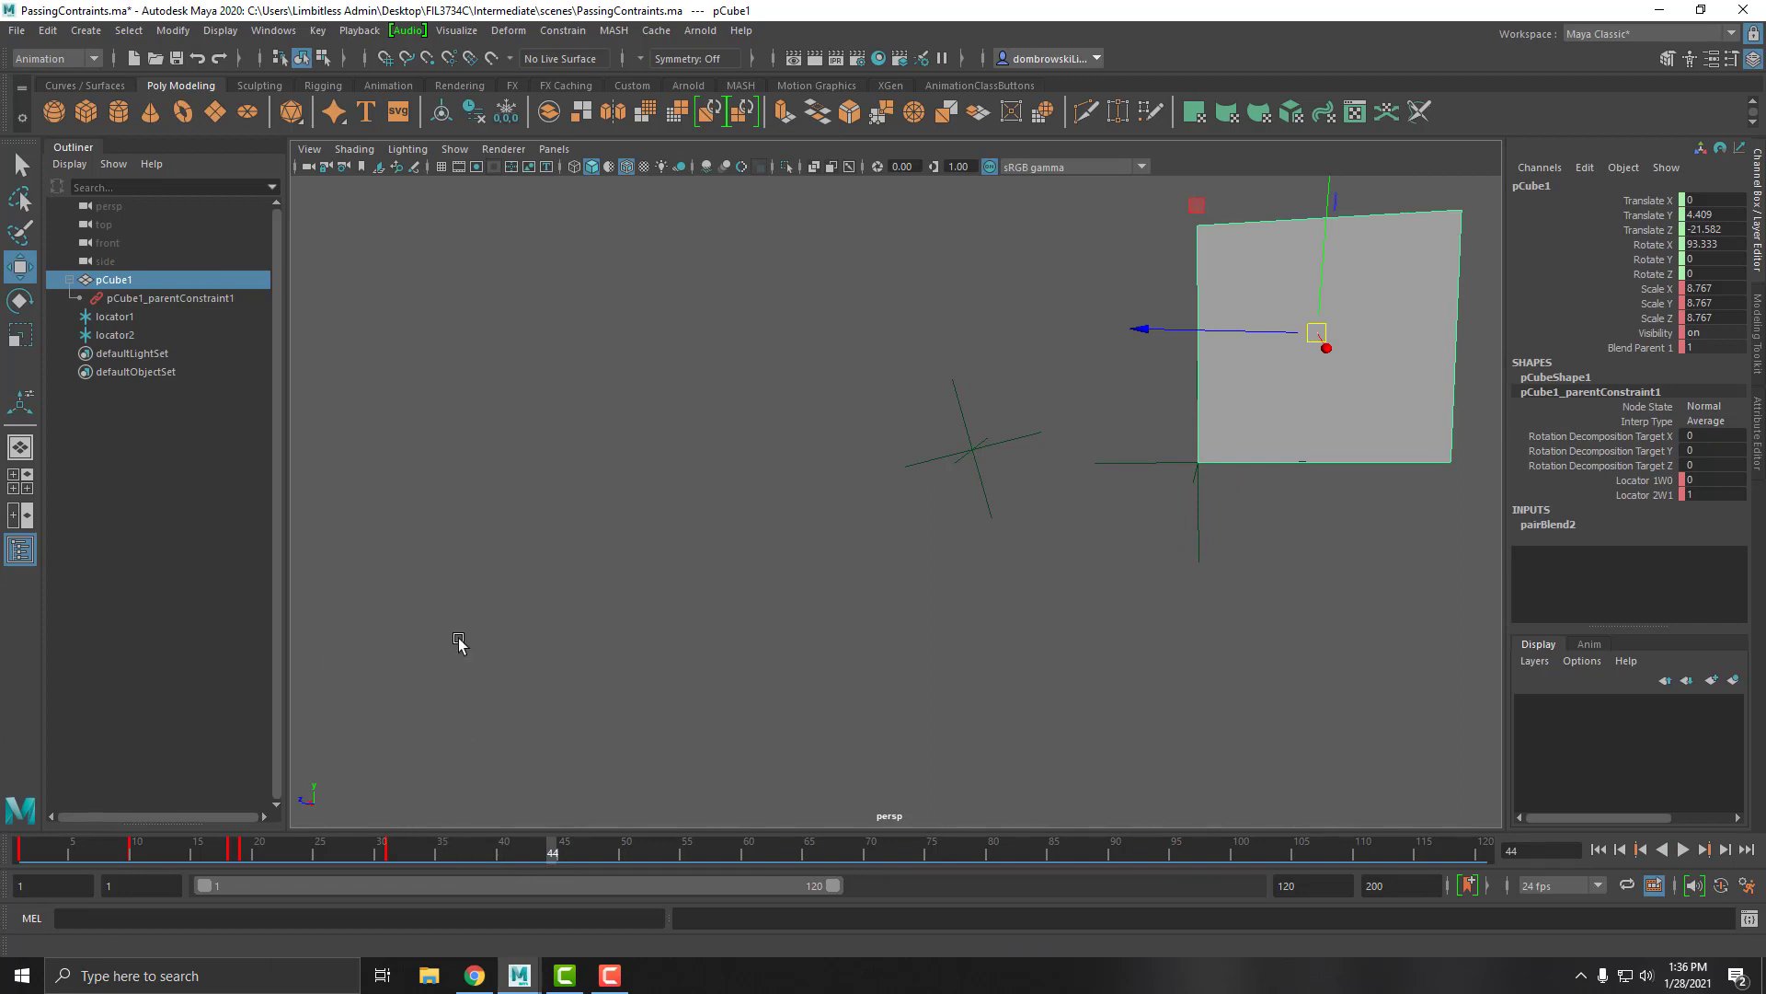
- Start a new scene without saving, create a polygon cube, and frame it in view
left_click(17, 35)
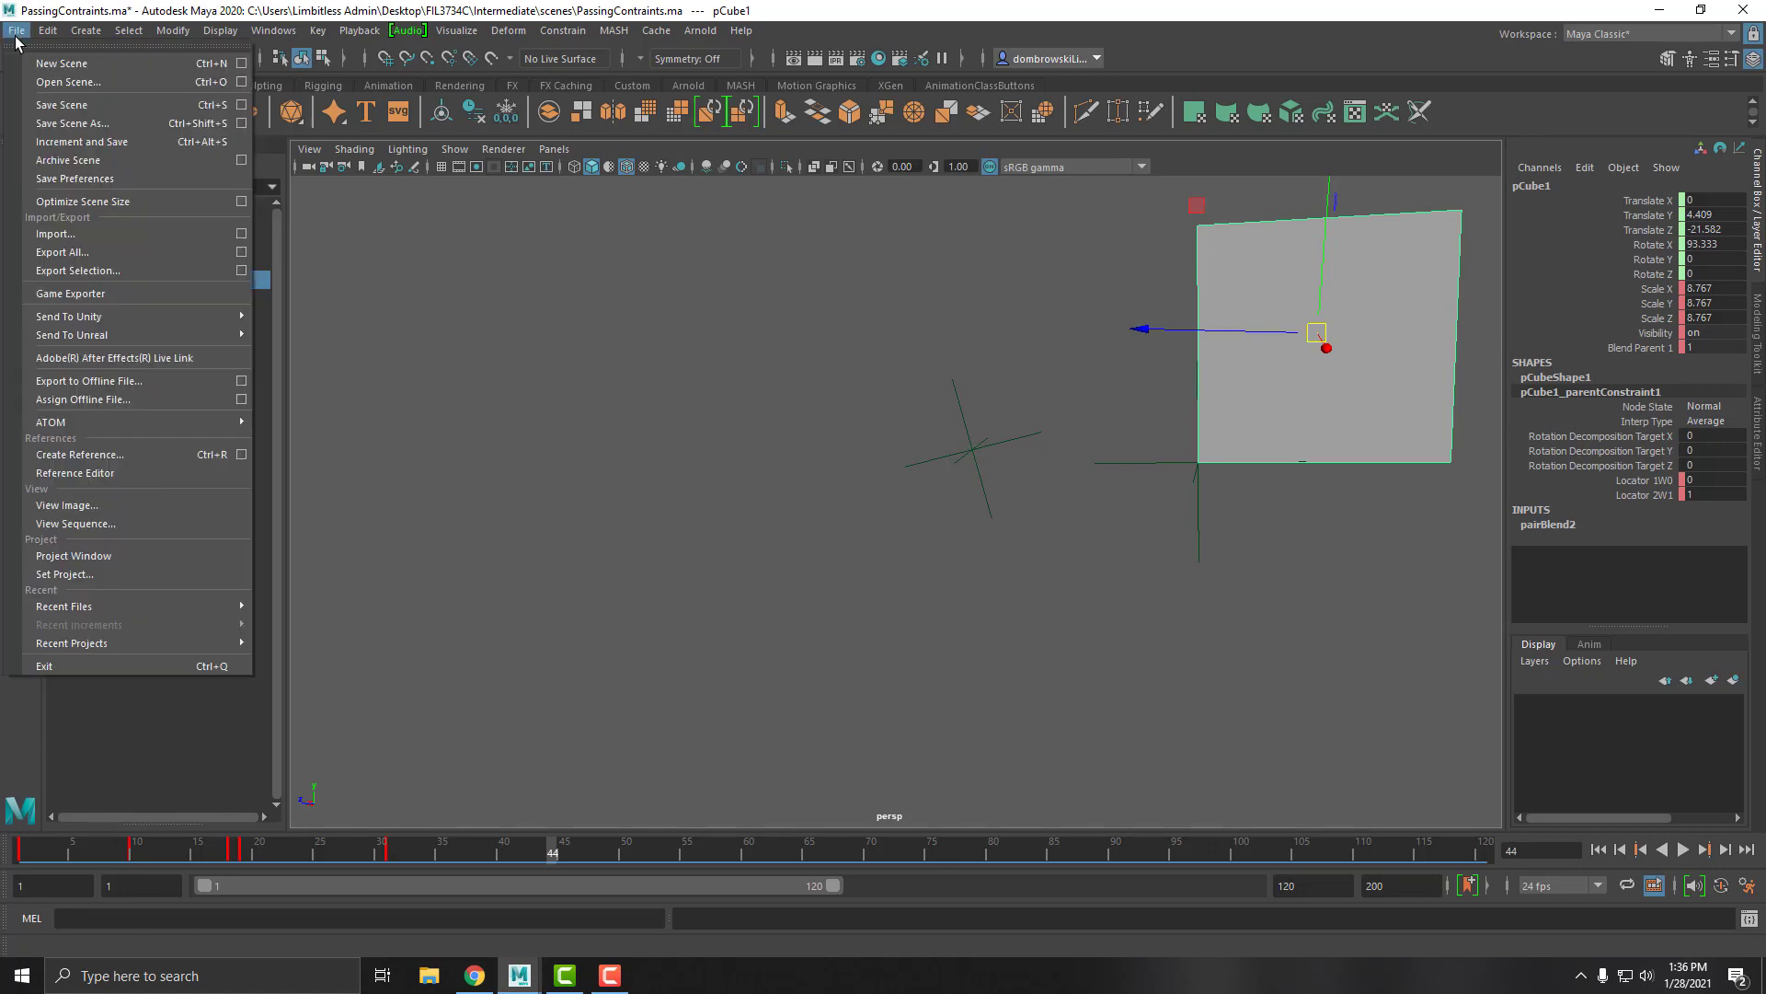
left_click(41, 61)
left_click(888, 499)
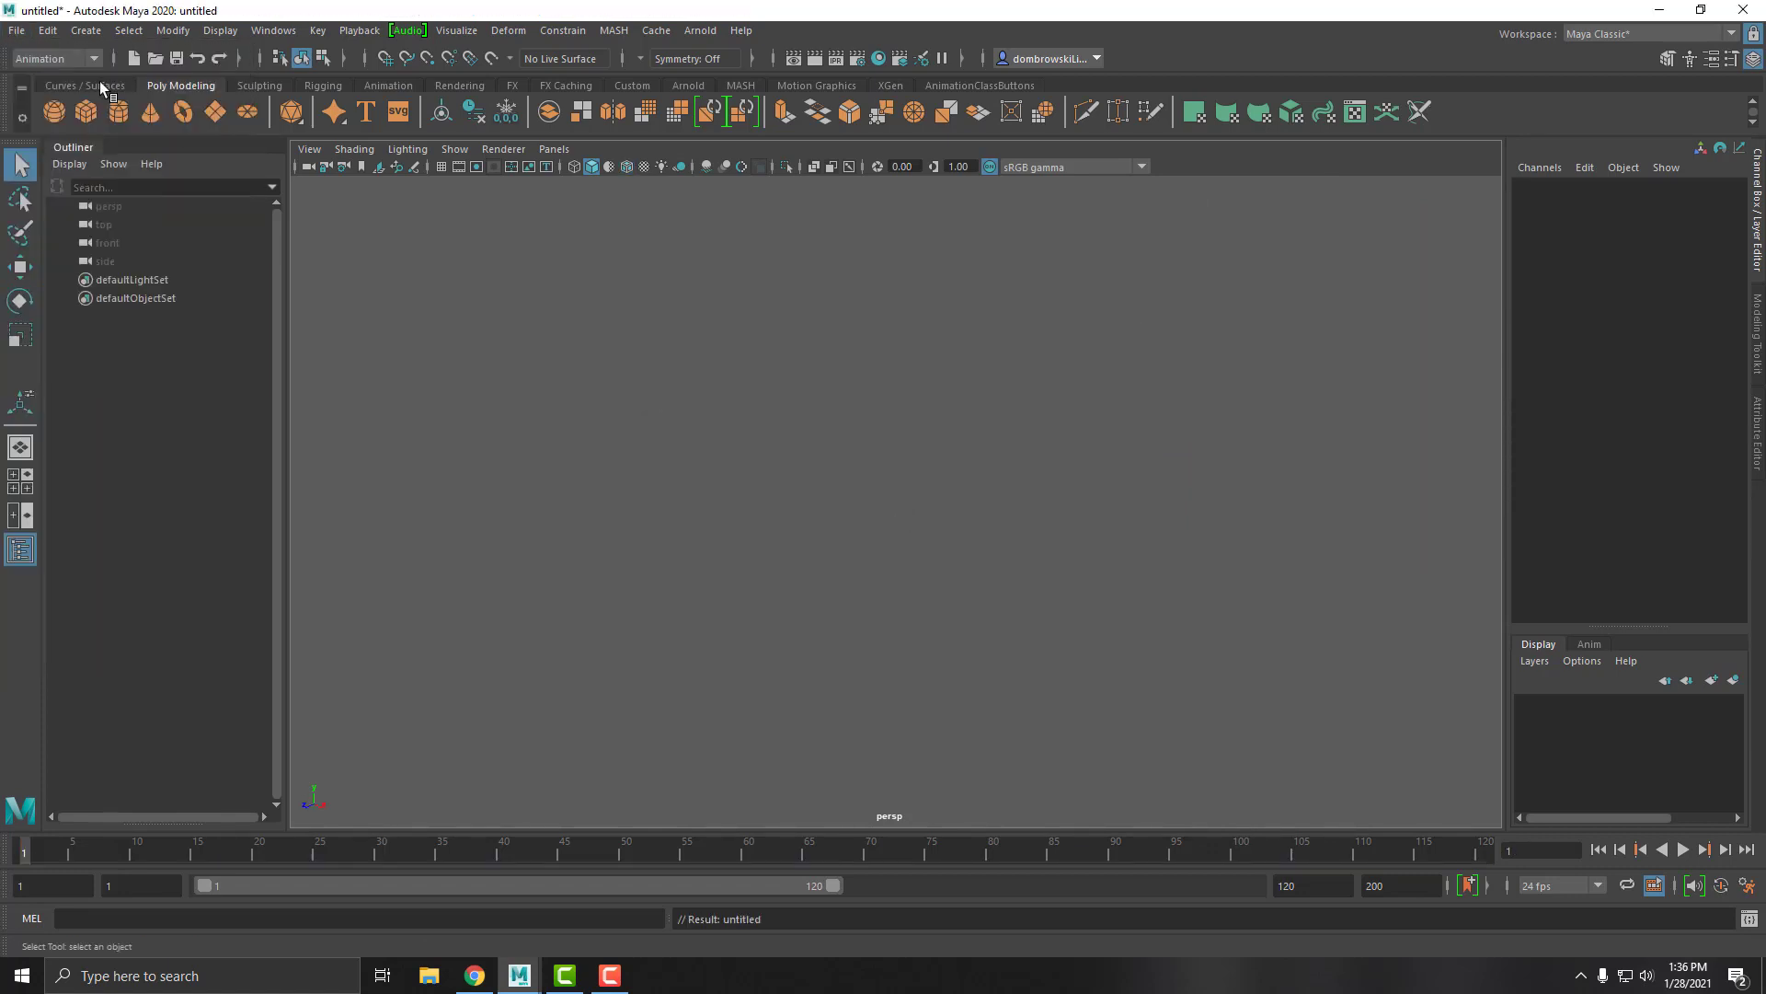
left_click(84, 112)
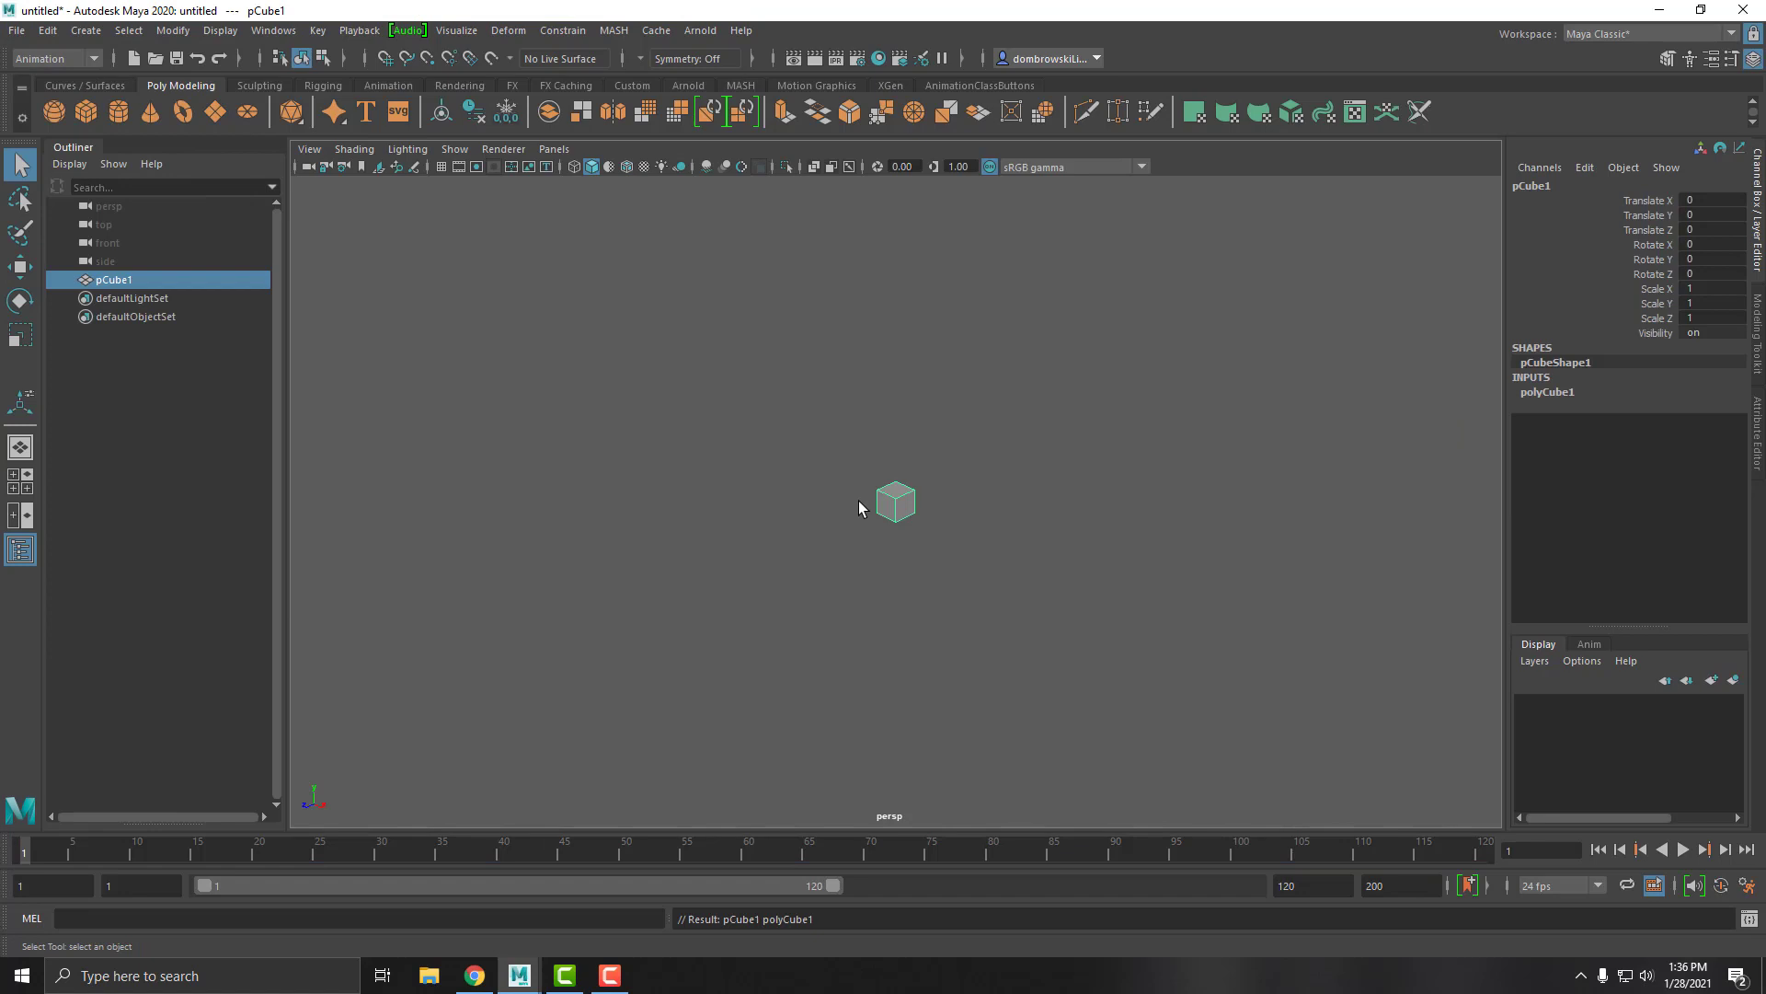
scroll(944, 534, "up", 2)
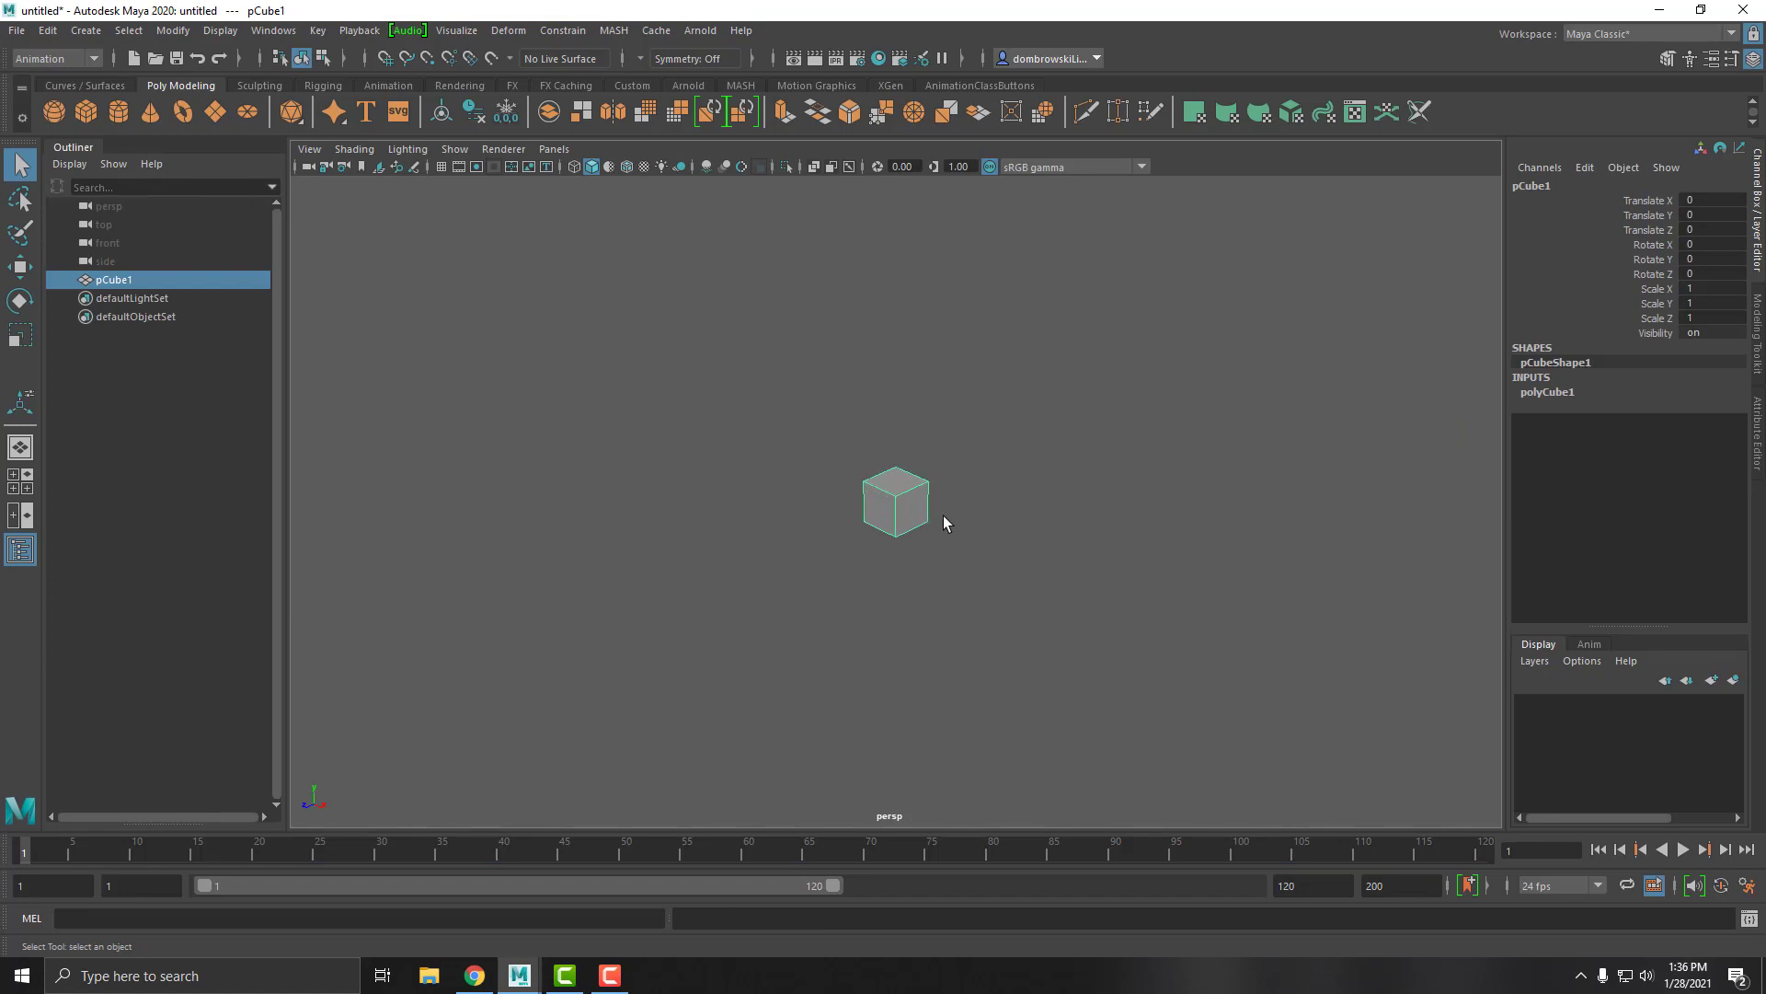
key("f")
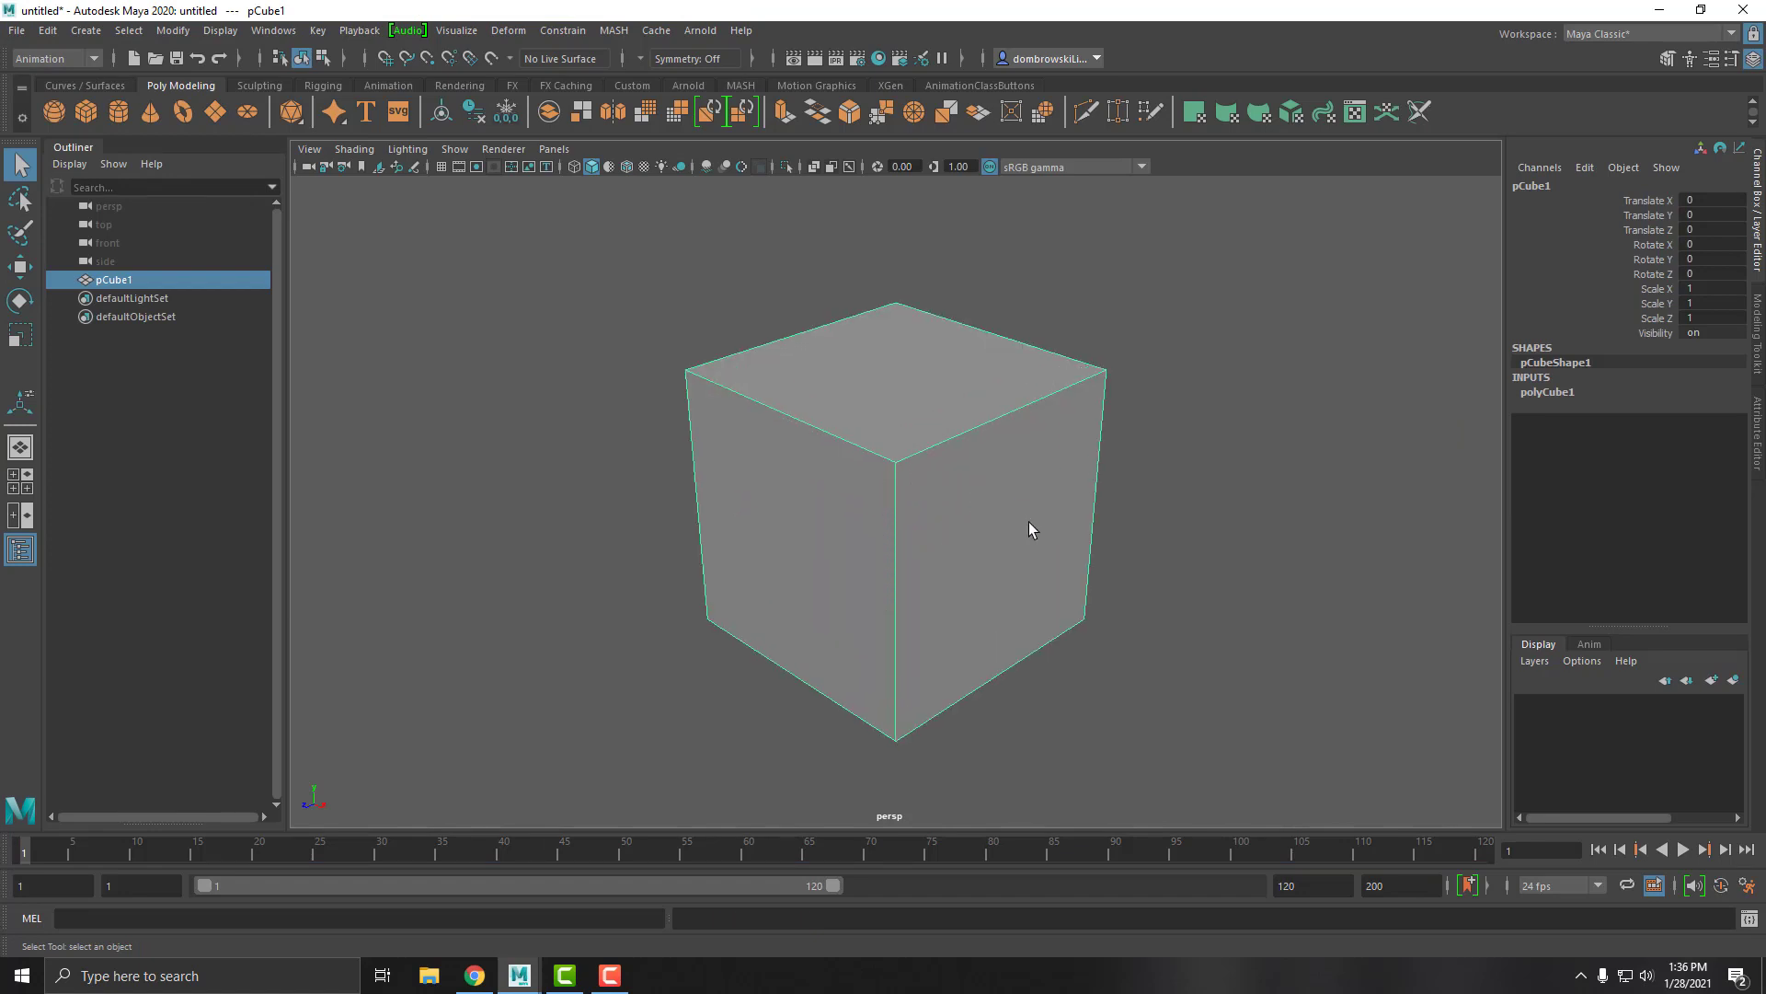
left_click_drag(1028, 528, 1089, 493, "alt")
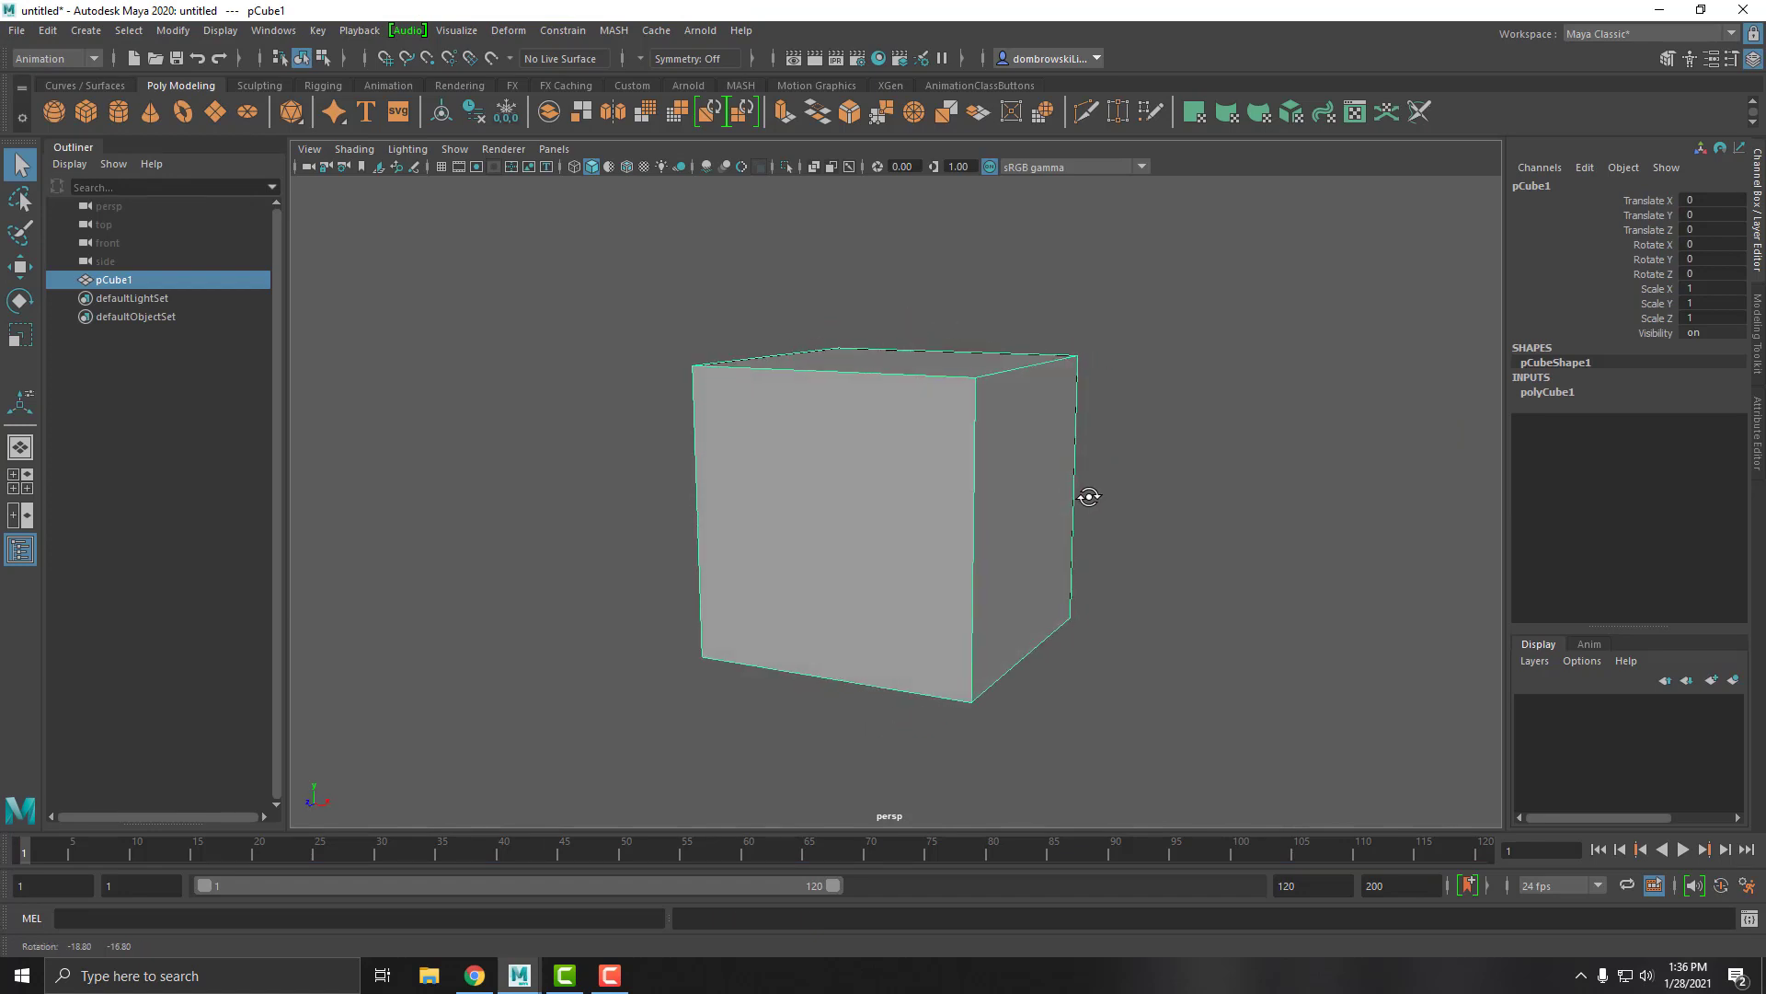
middle_click_drag(1089, 493, 800, 433, "alt")
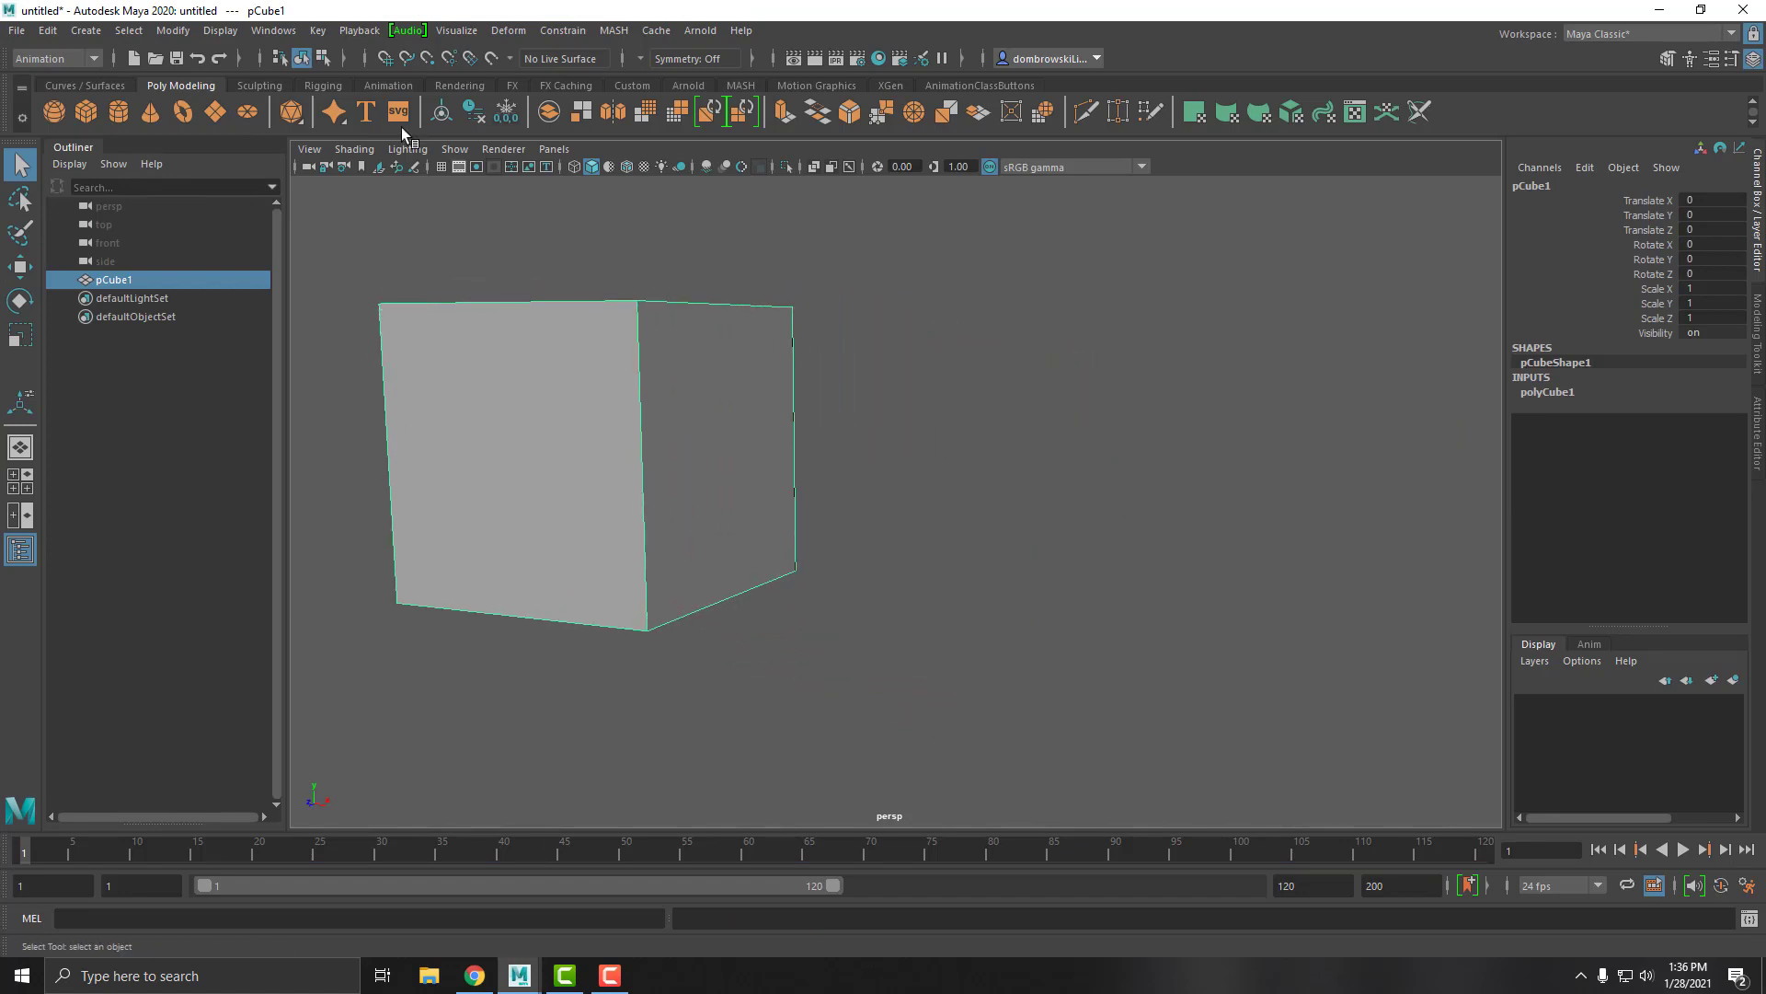
- Create locator1 at Translate X 2.735 and duplicate it as locator2 at X 5.059
left_click(81, 32)
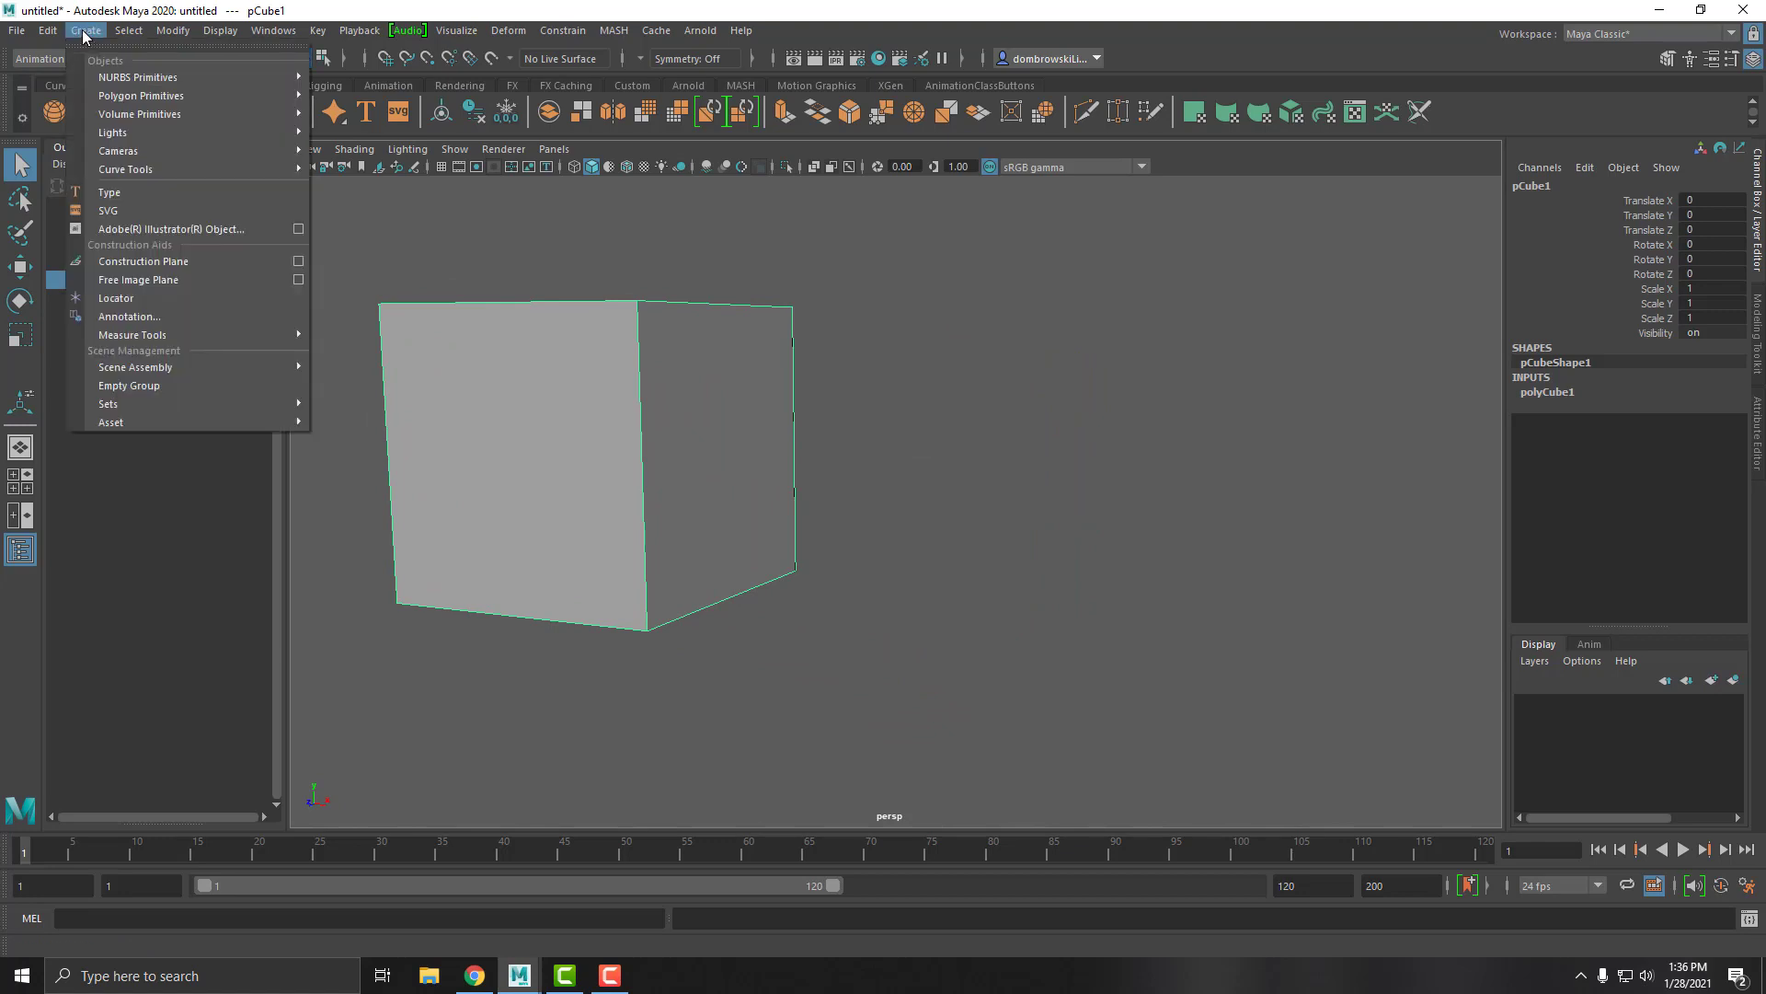
left_click(115, 300)
scroll(817, 486, "down", 5)
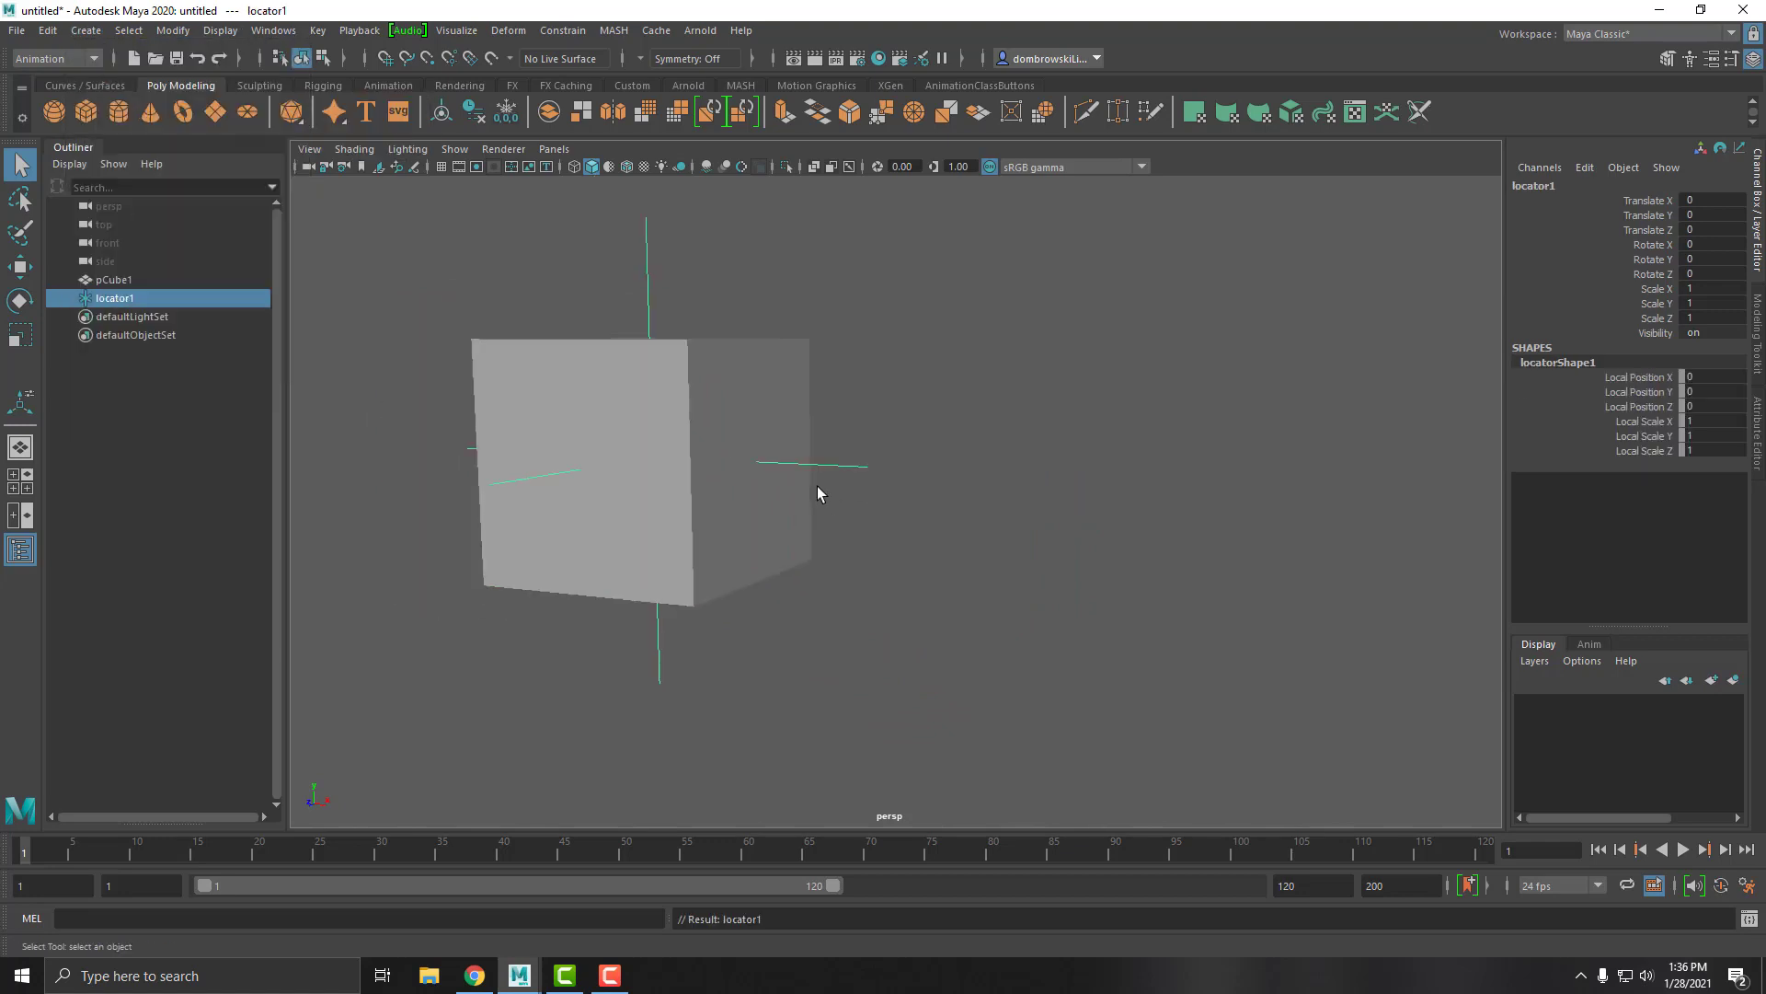
key("w")
left_click_drag(915, 481, 1268, 511)
key("ctrl+d")
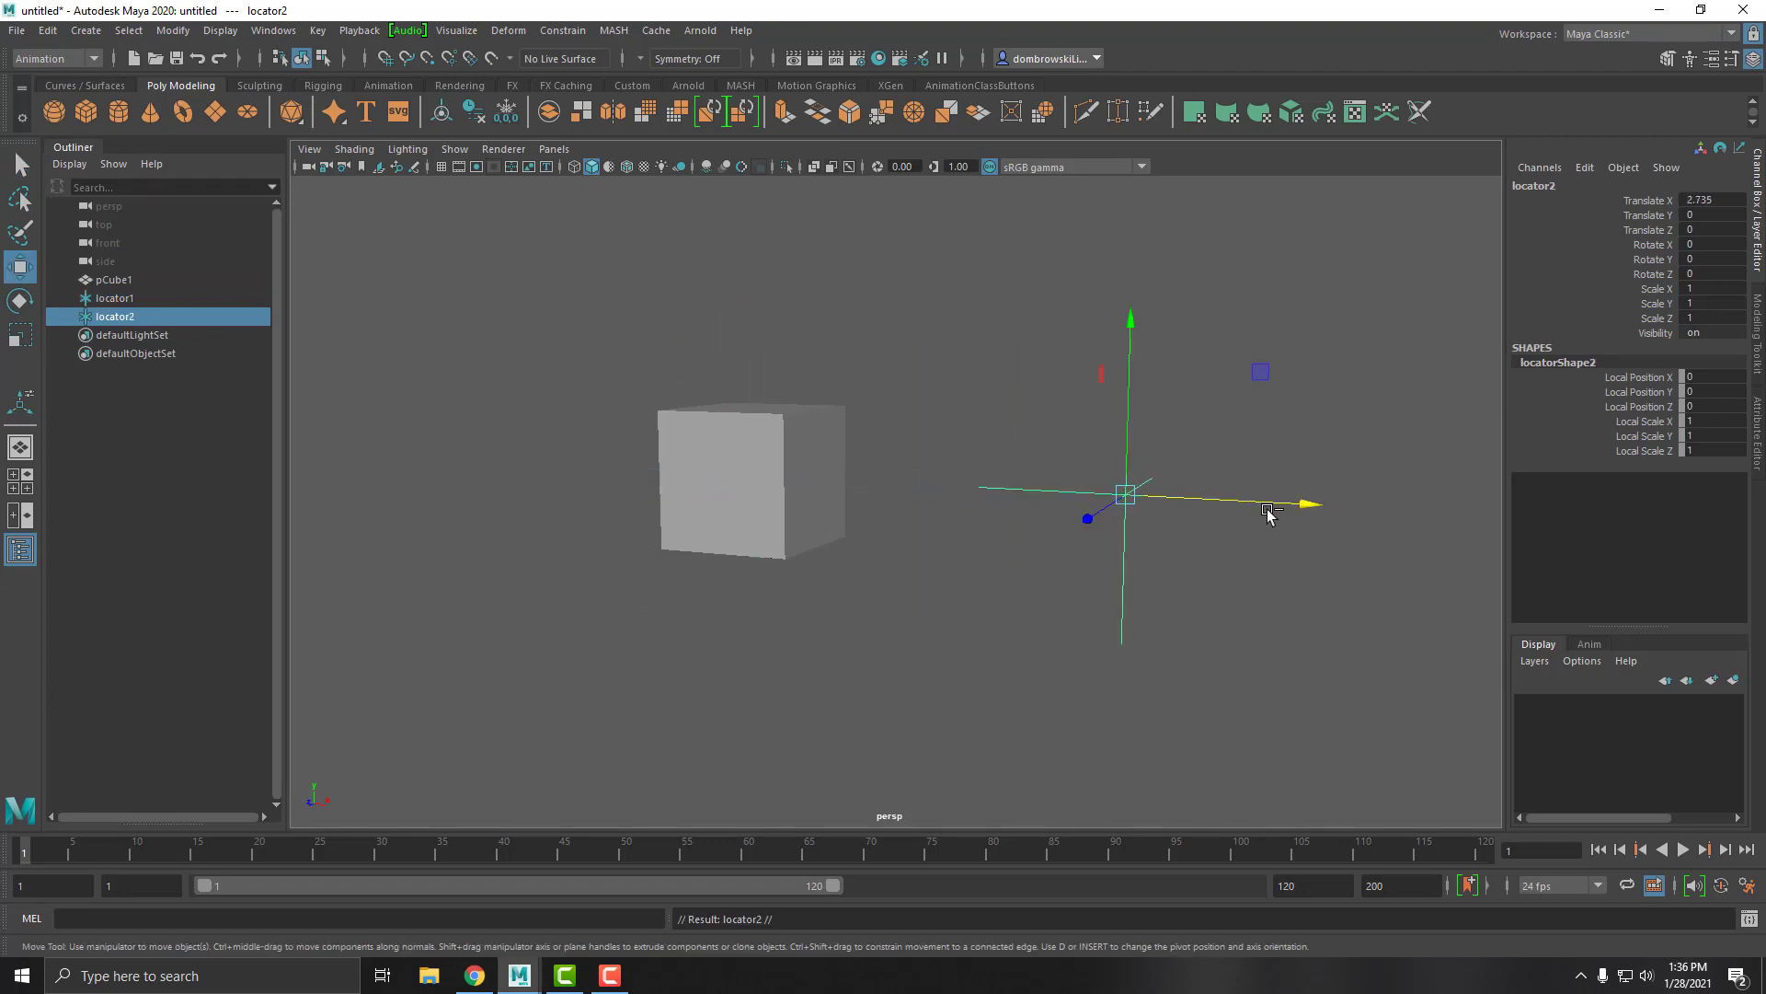
left_click_drag(1274, 505, 1551, 607)
mouse_move(1021, 492)
left_mouse_down("alt")
mouse_move(788, 406)
mouse_move(997, 500)
left_mouse_up("alt")
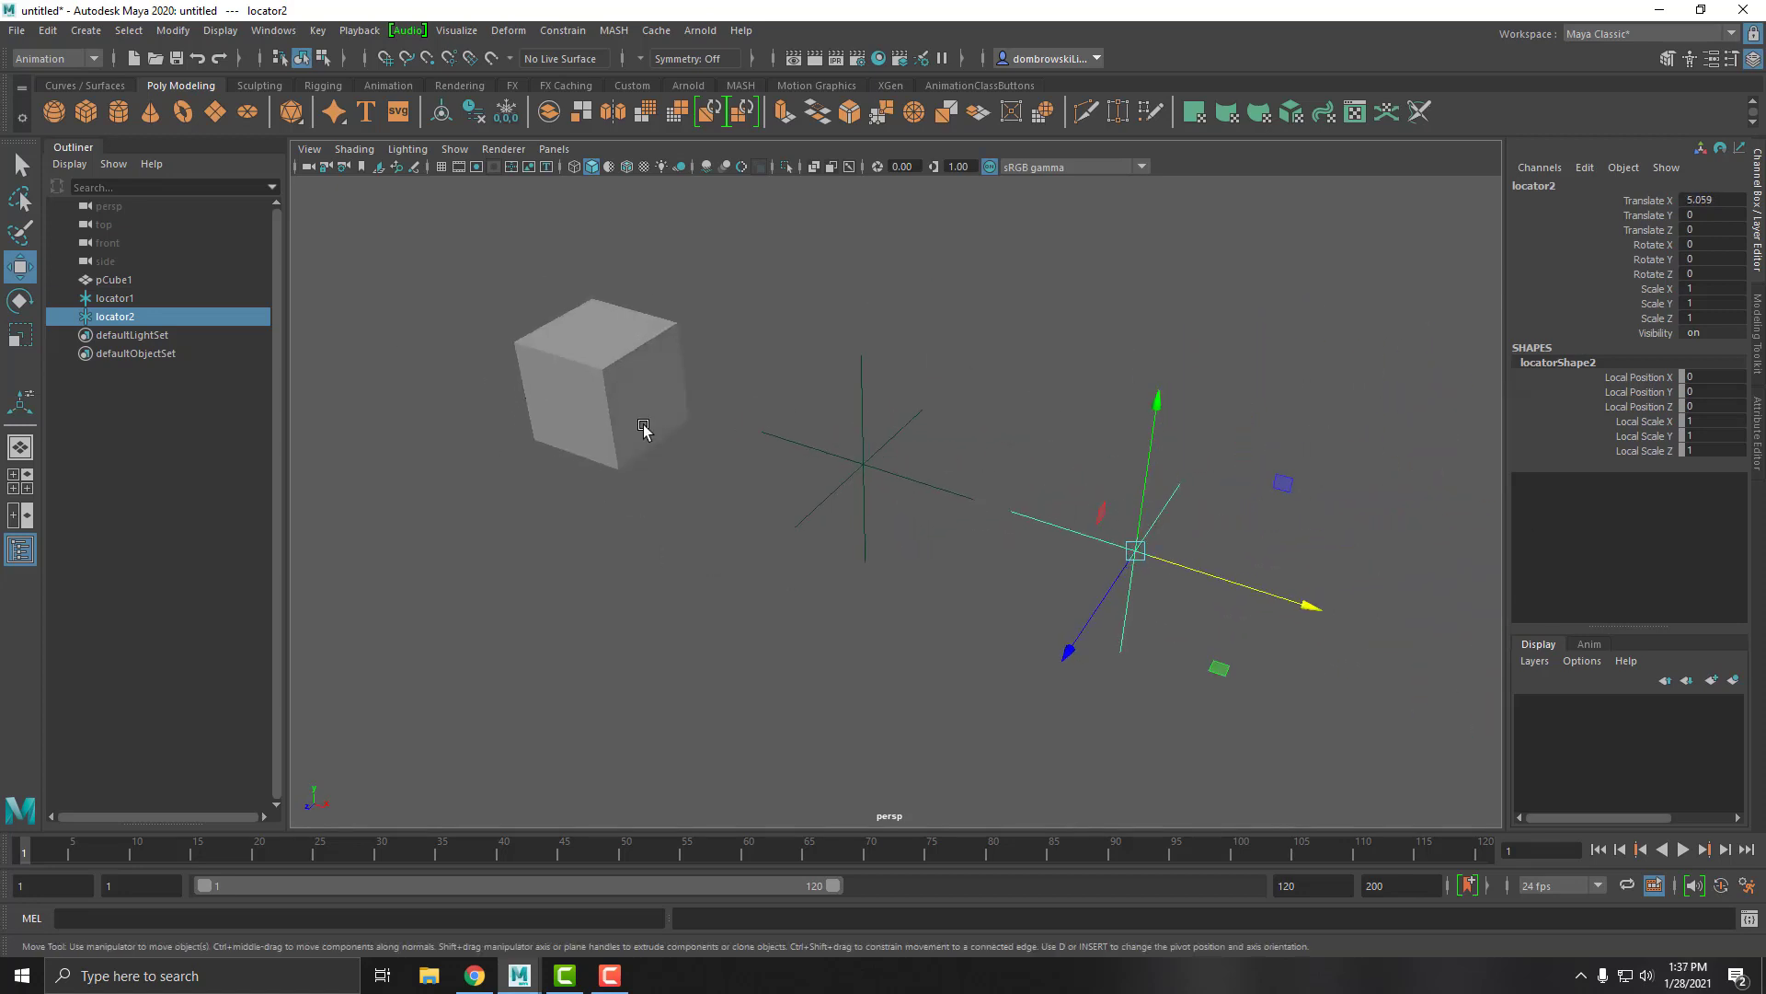
left_click(455, 149)
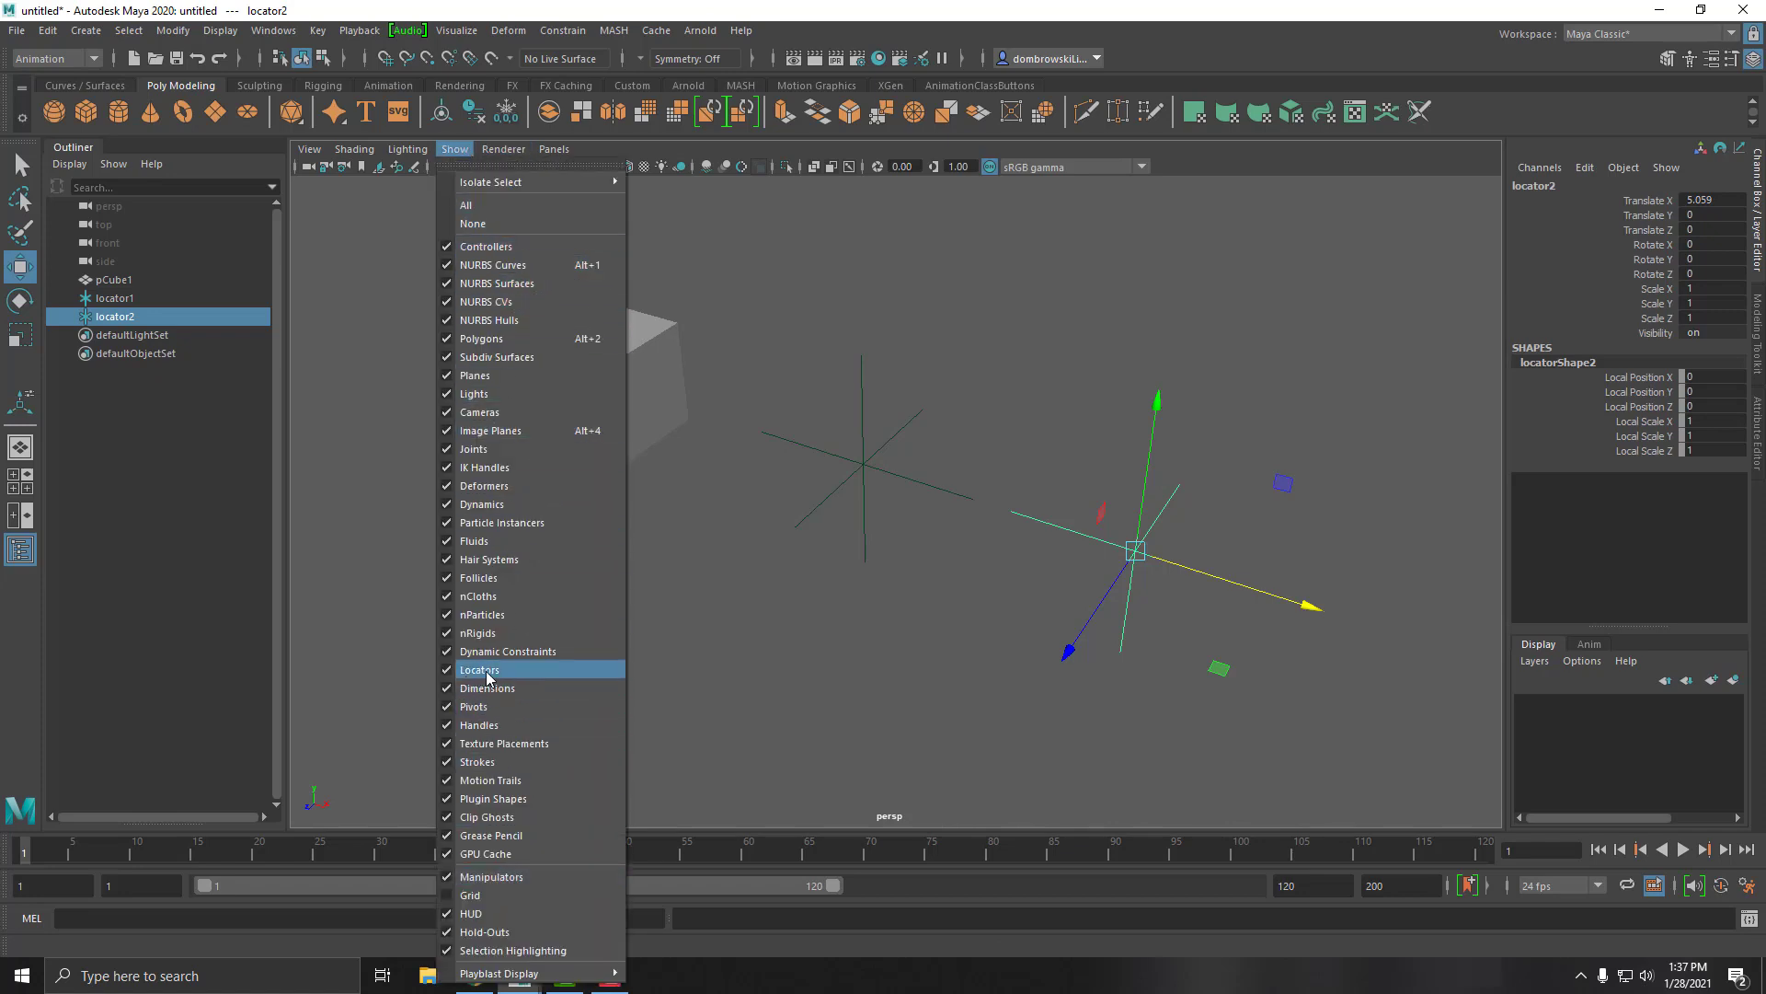
- Select the cube, move it up and left, and key its position at frame 1
left_click(936, 471)
left_click_drag(911, 564, 635, 416, "alt")
left_click(635, 415)
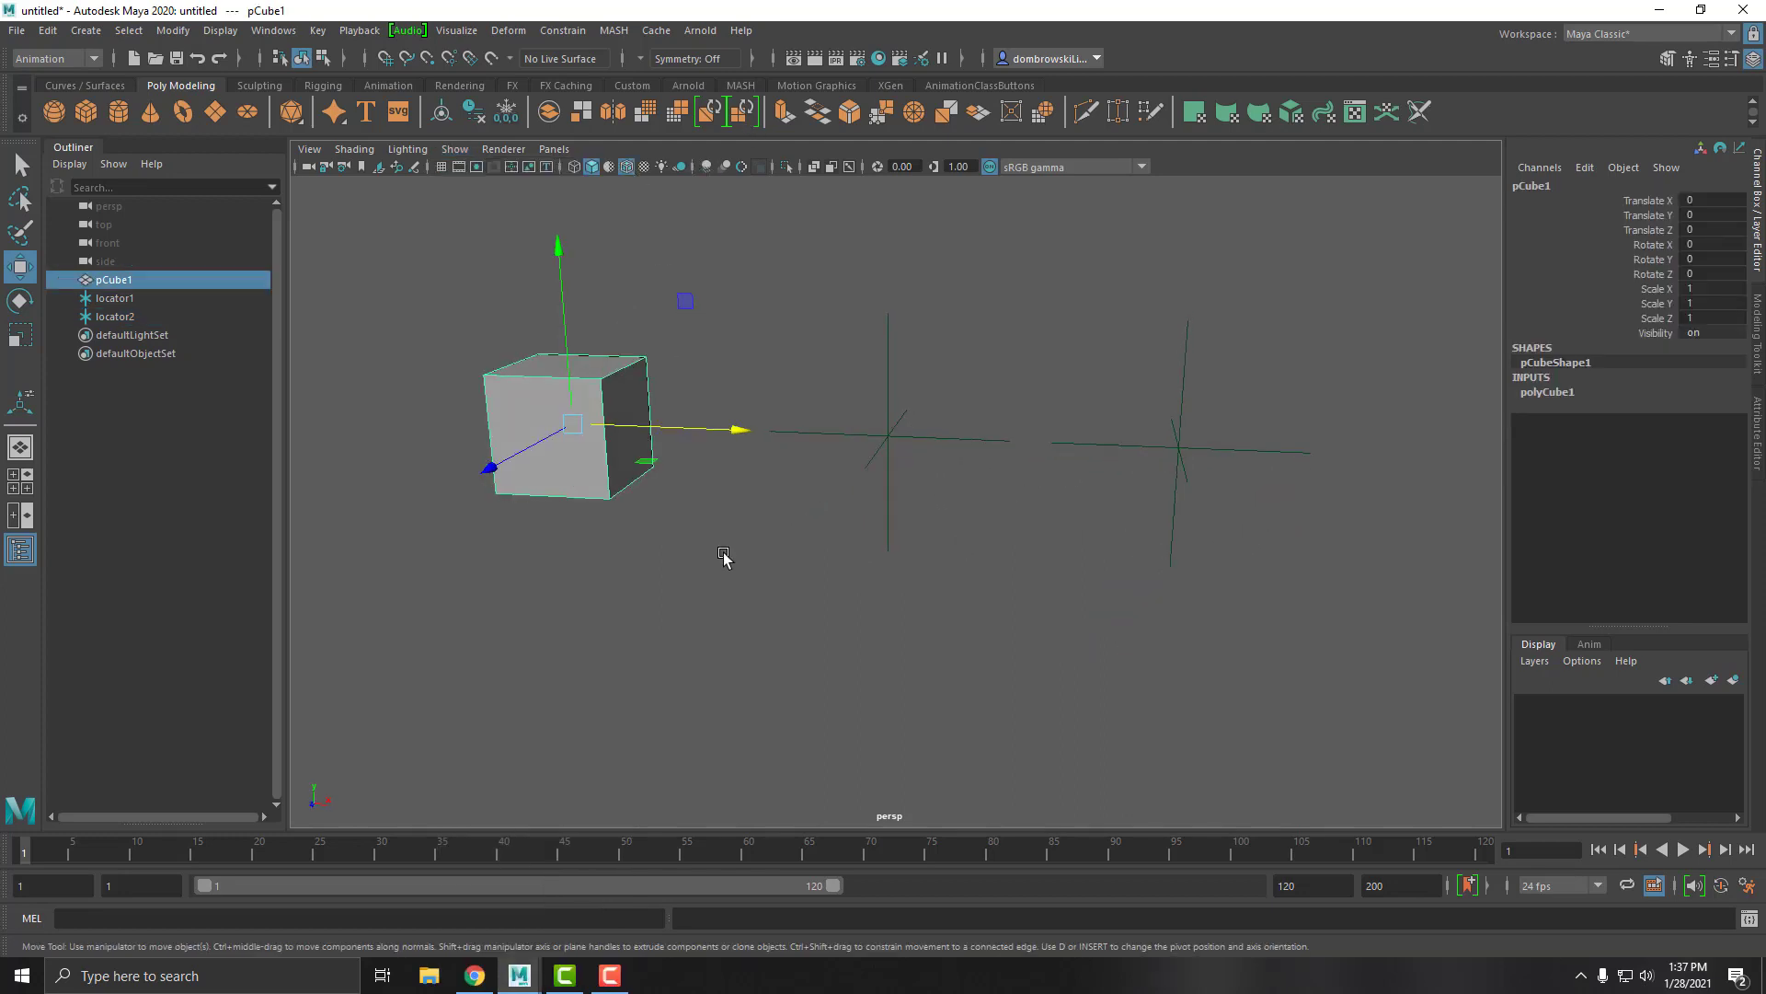
left_click_drag(721, 556, 709, 493, "alt")
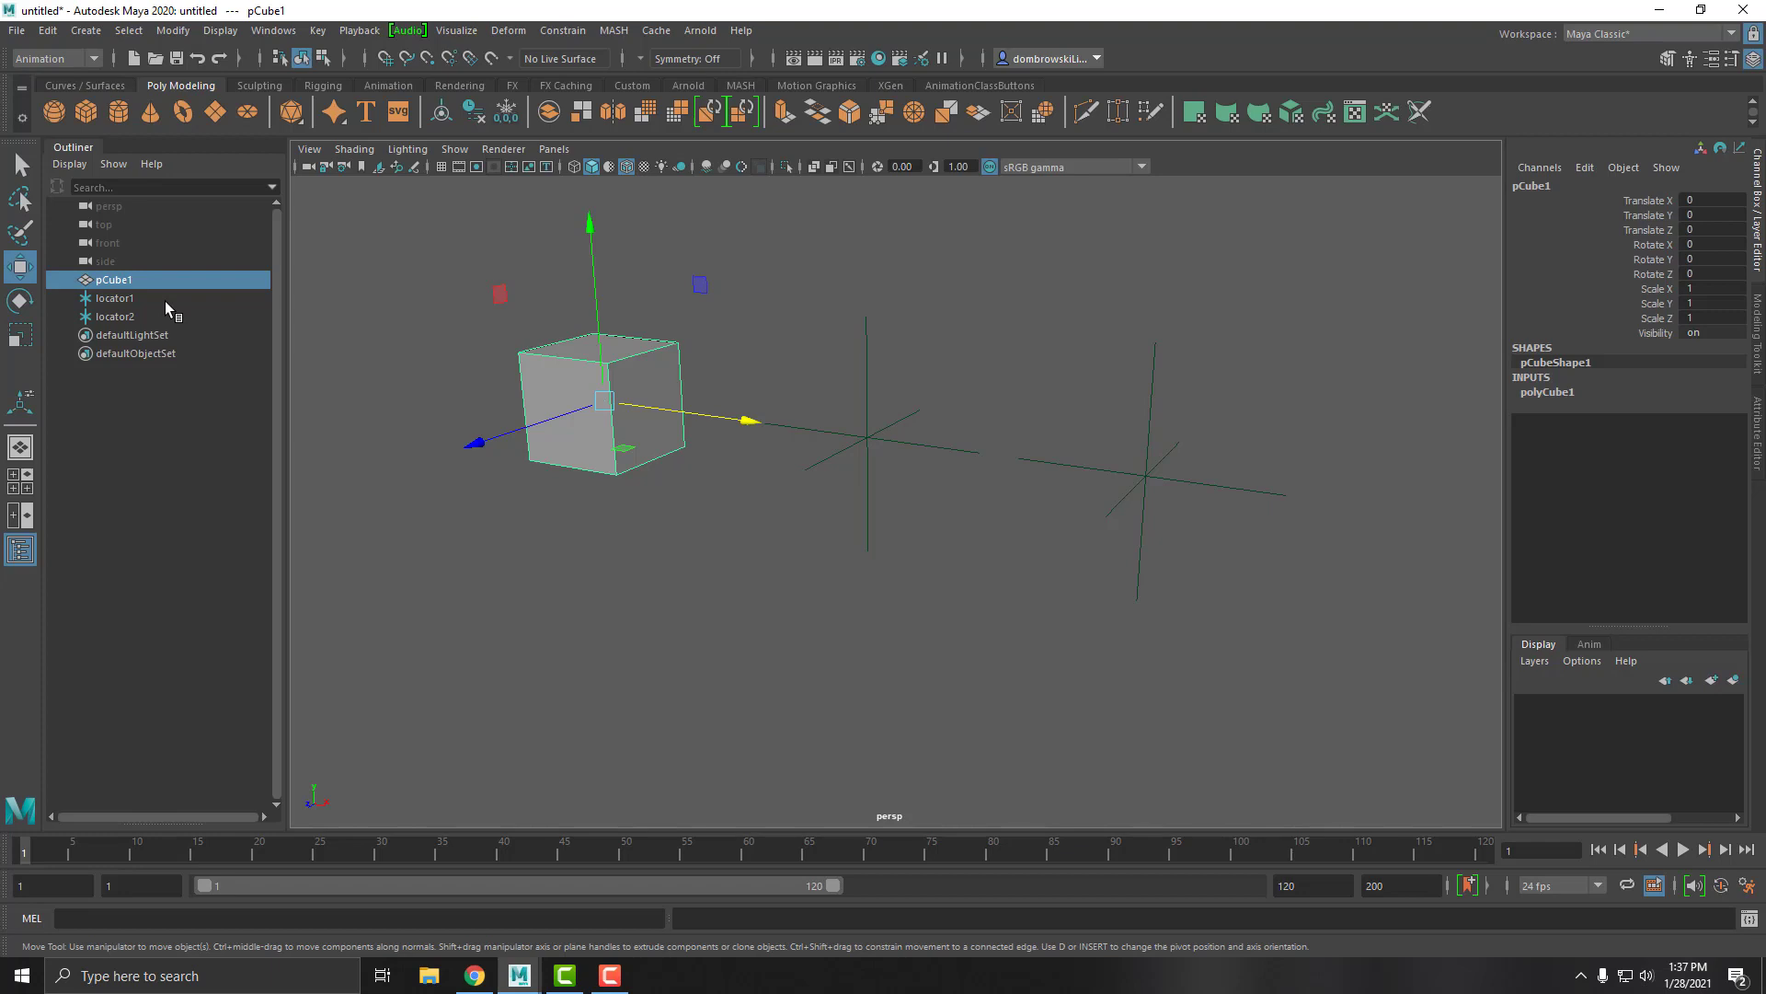
key("space")
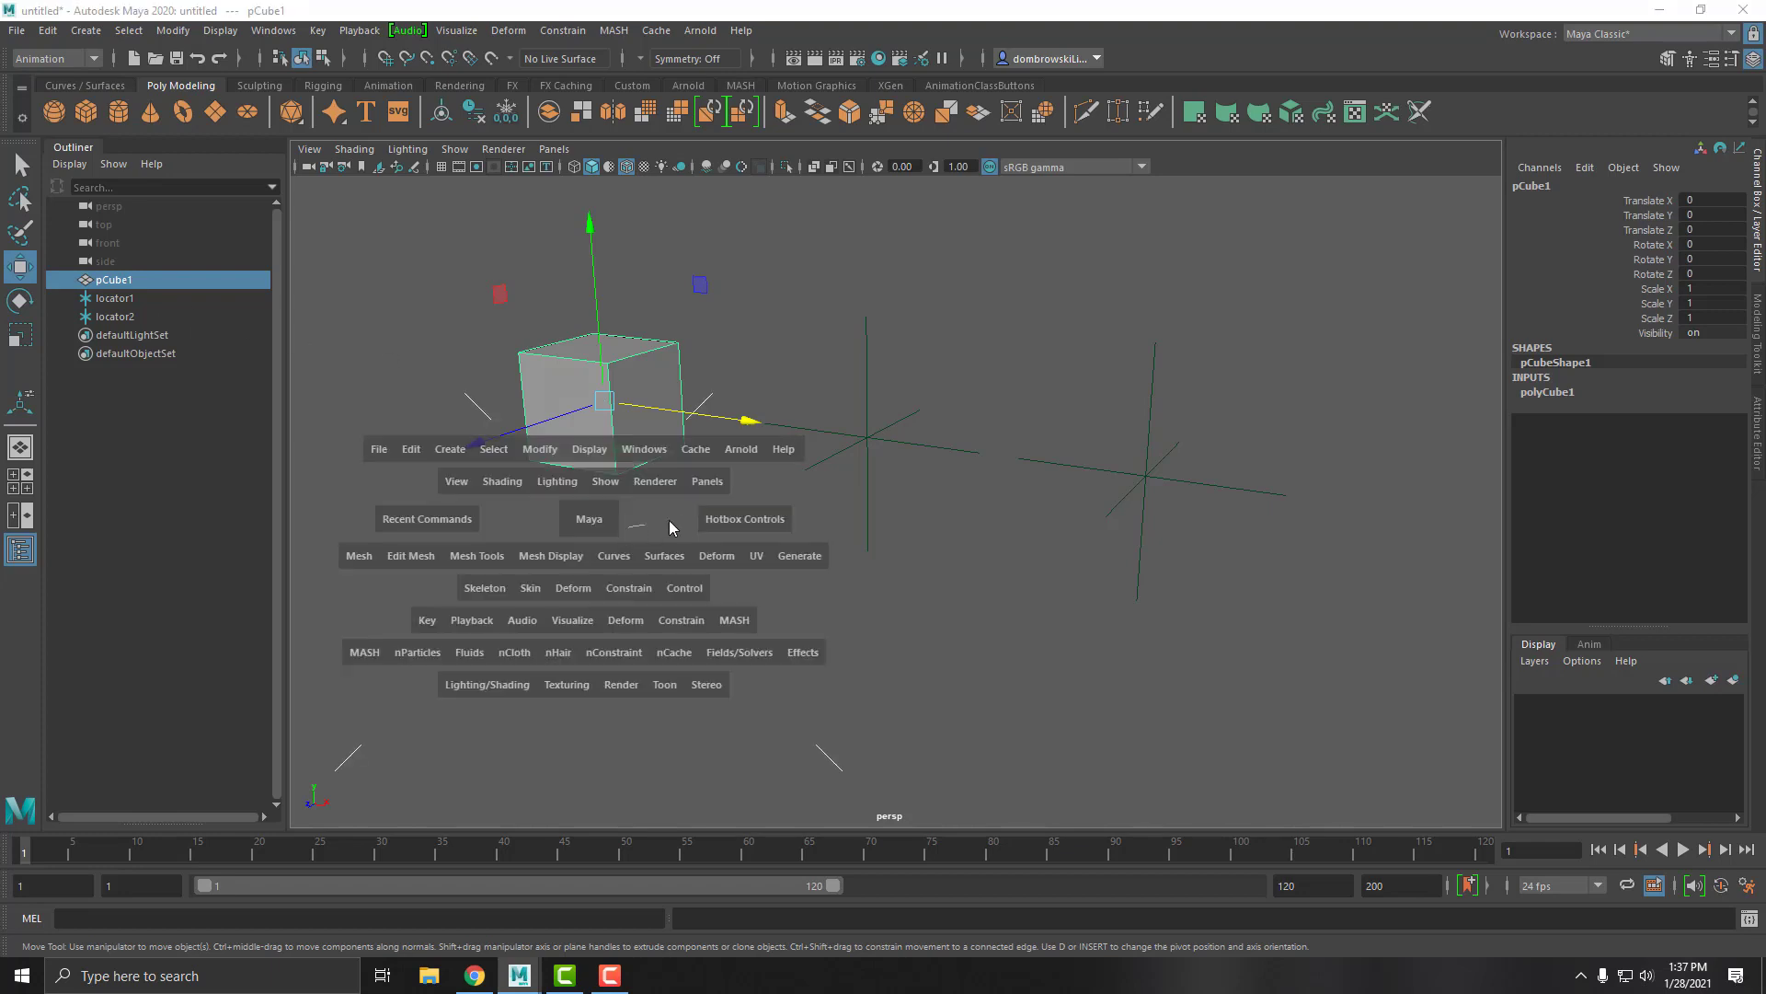
left_click_drag(682, 512, 780, 600, "alt")
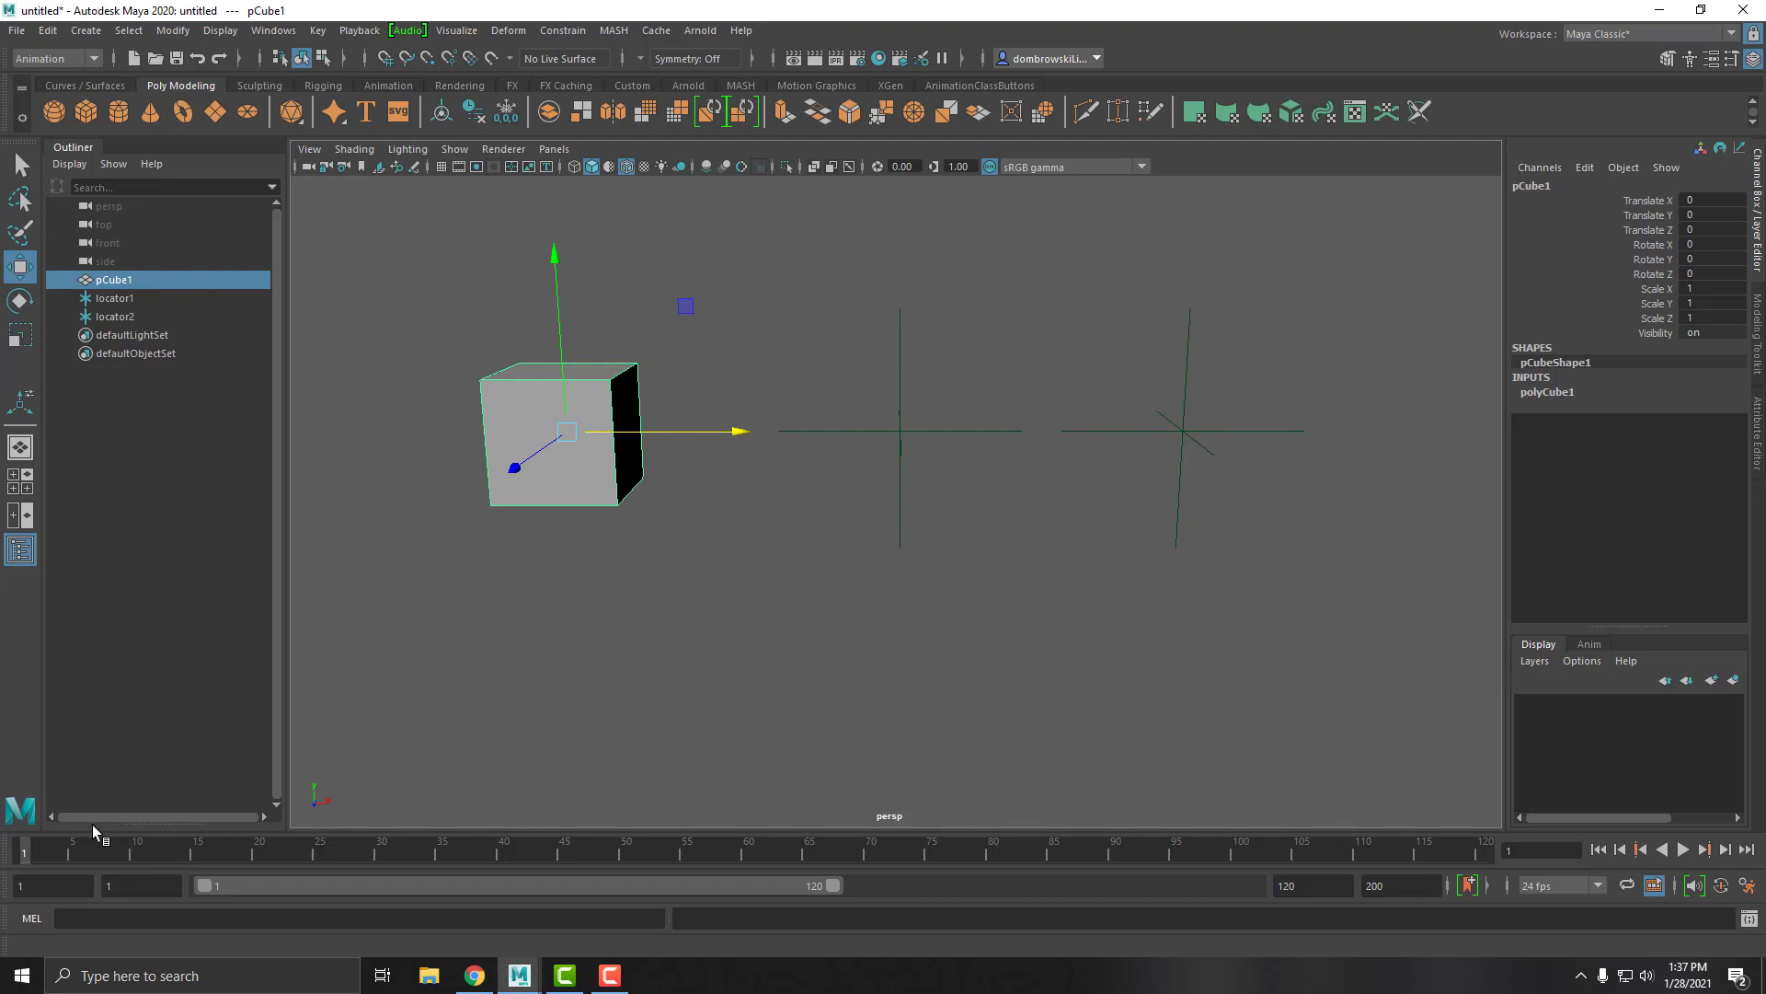
middle_click_drag(737, 564, 919, 658, "alt")
right_click_drag(920, 658, 875, 526, "alt")
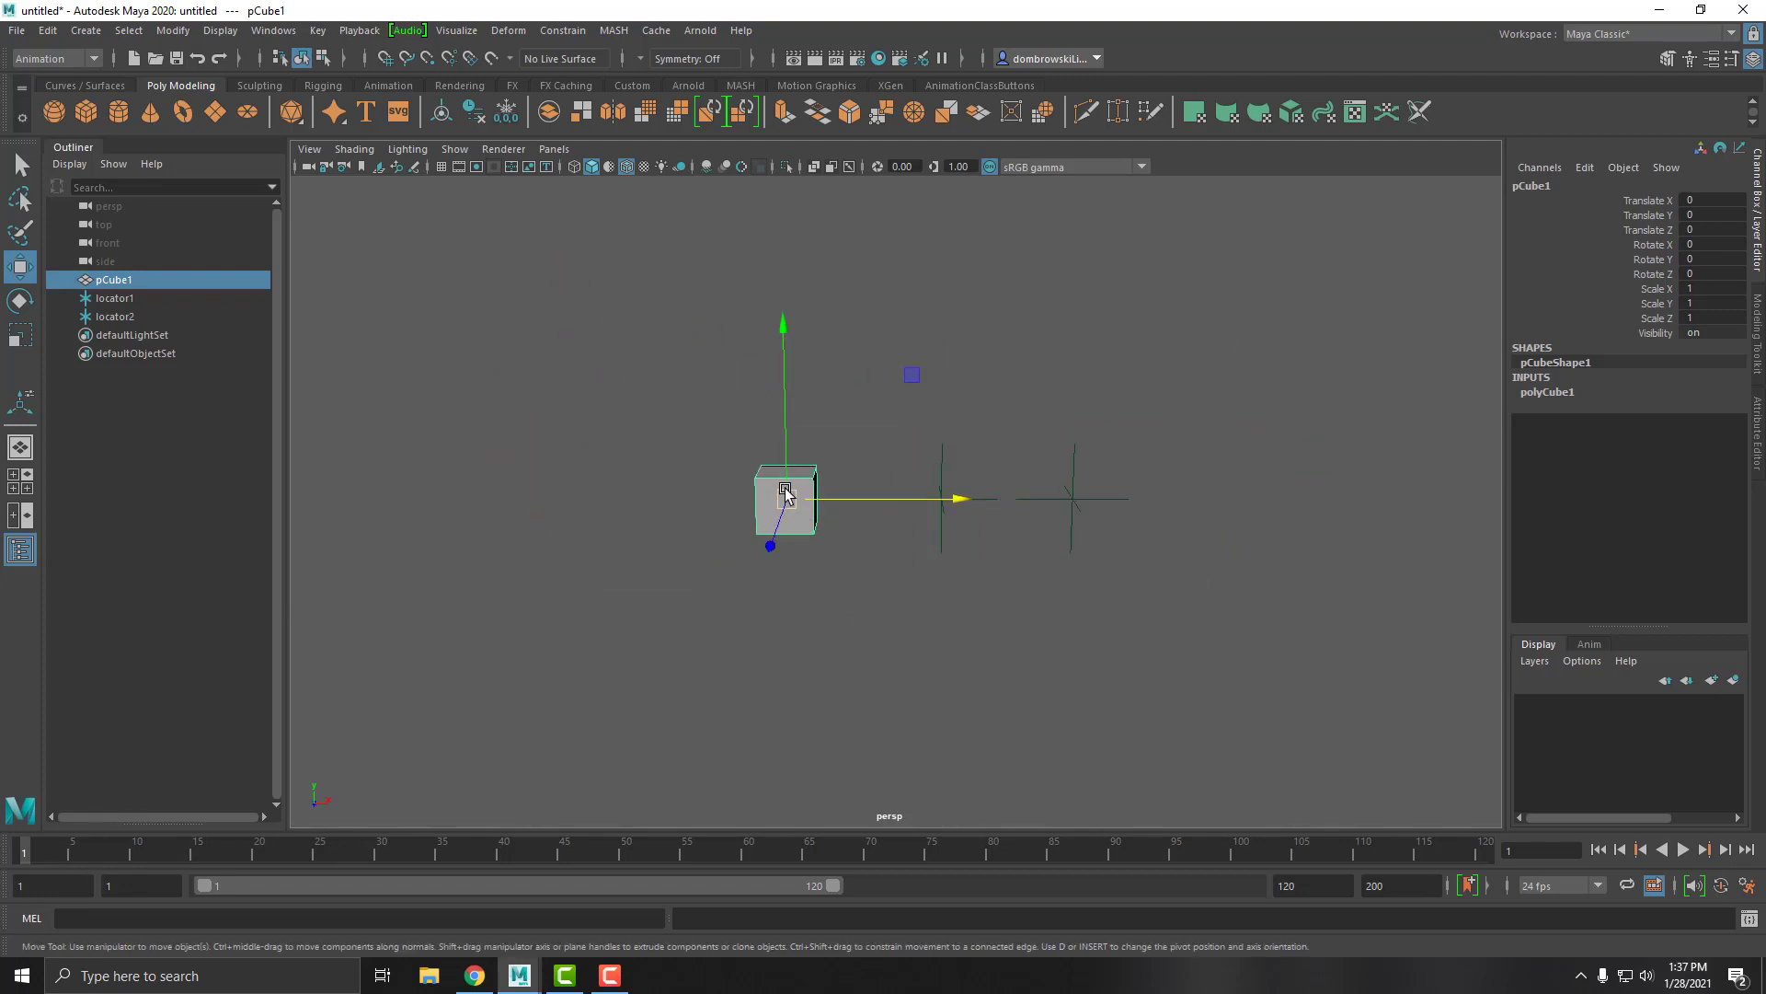
left_click_drag(786, 498, 552, 288)
key("s")
- At frame 11 move the cube down near the ground, key it, and play back
left_click(172, 853)
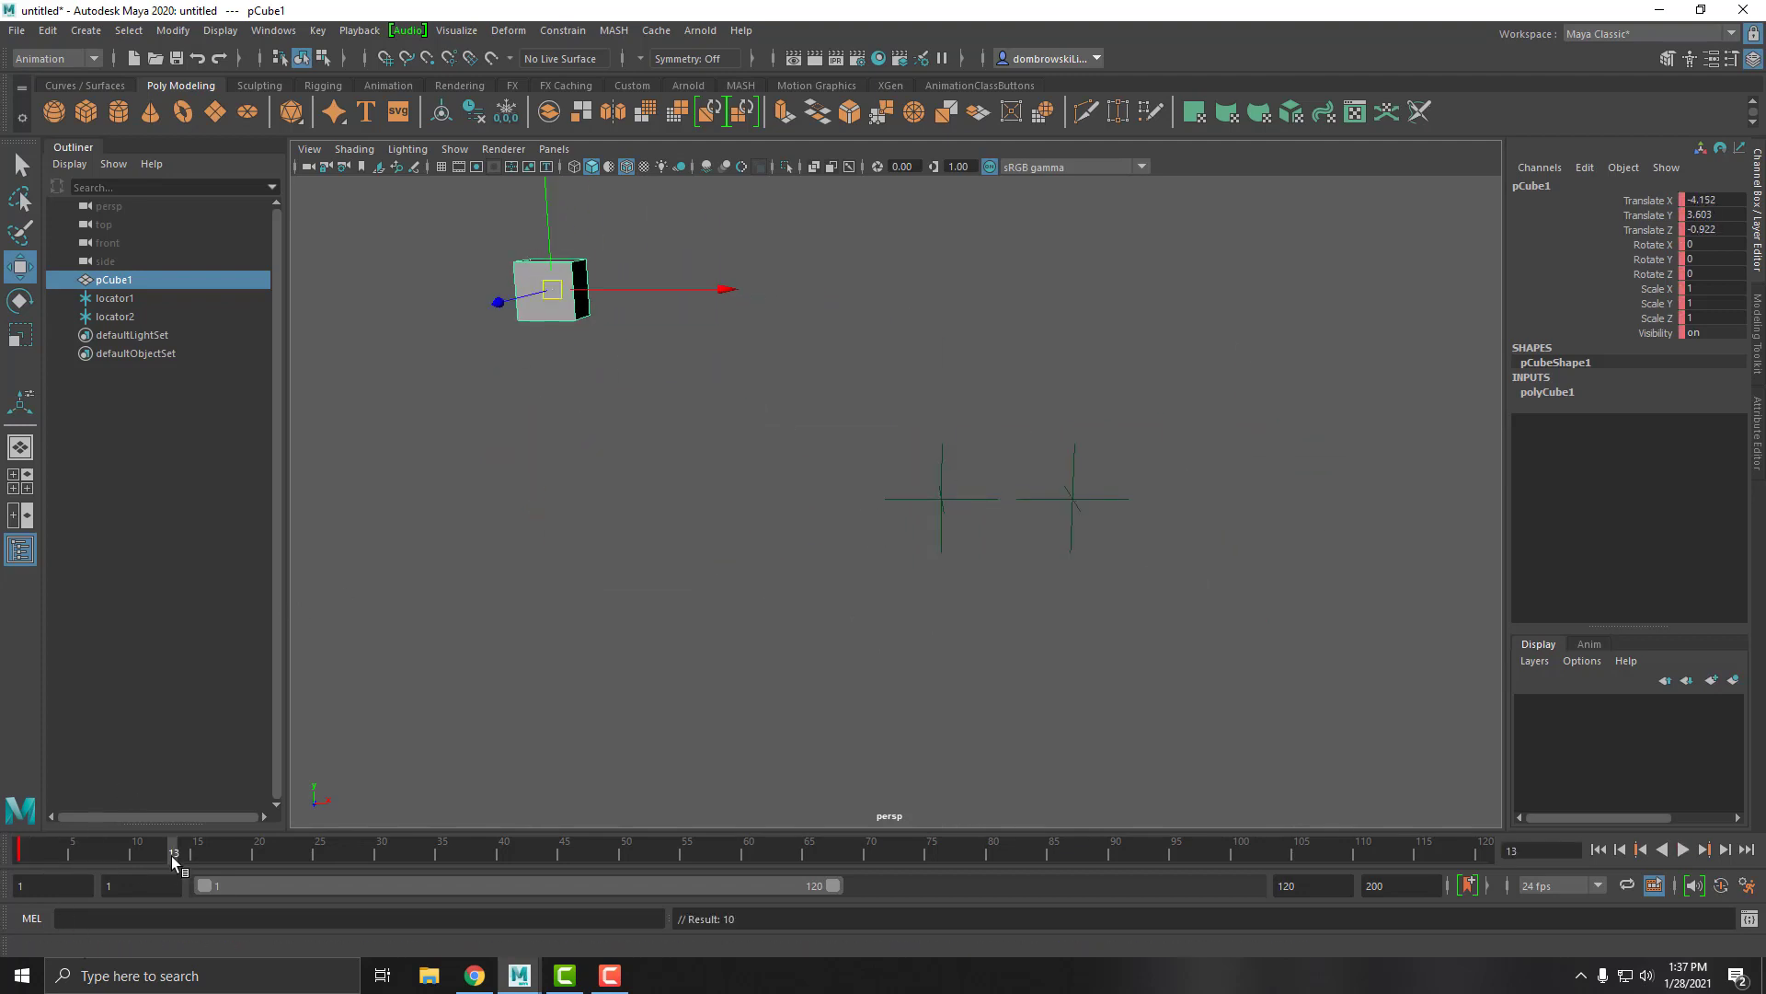
left_click(146, 859)
left_click_drag(552, 289, 679, 499)
key("s")
key("alt+v")
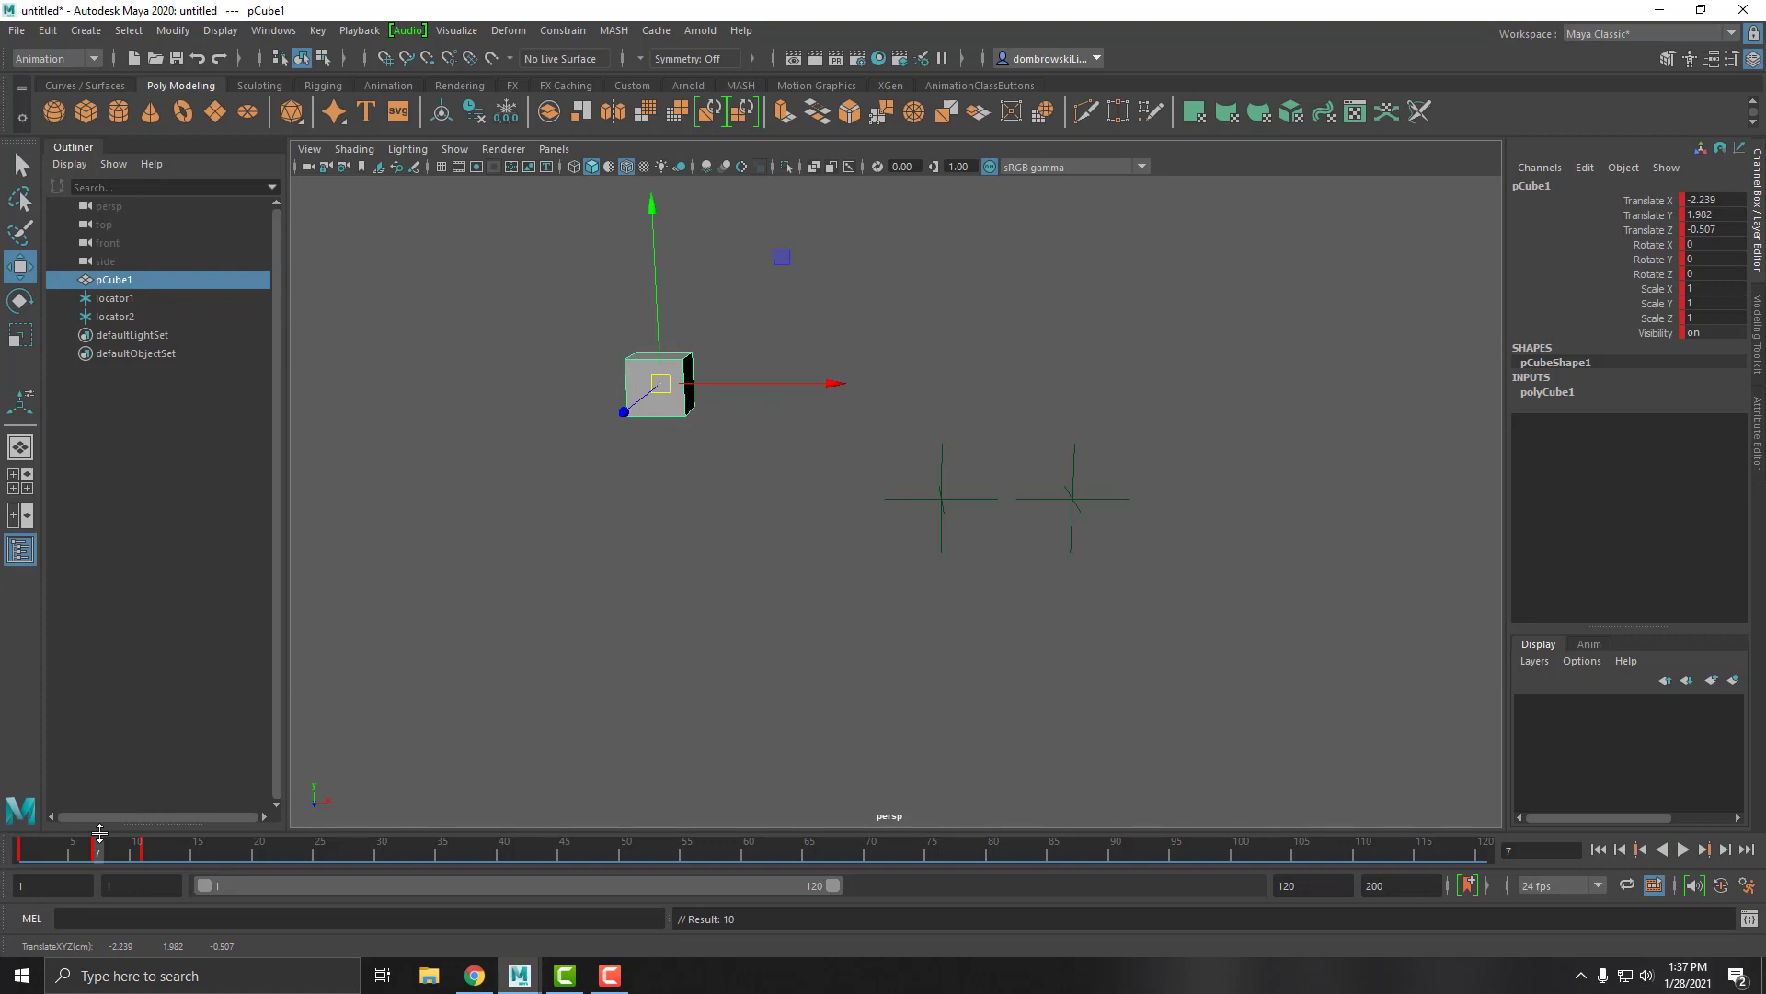
left_click(12, 863)
key("alt+v")
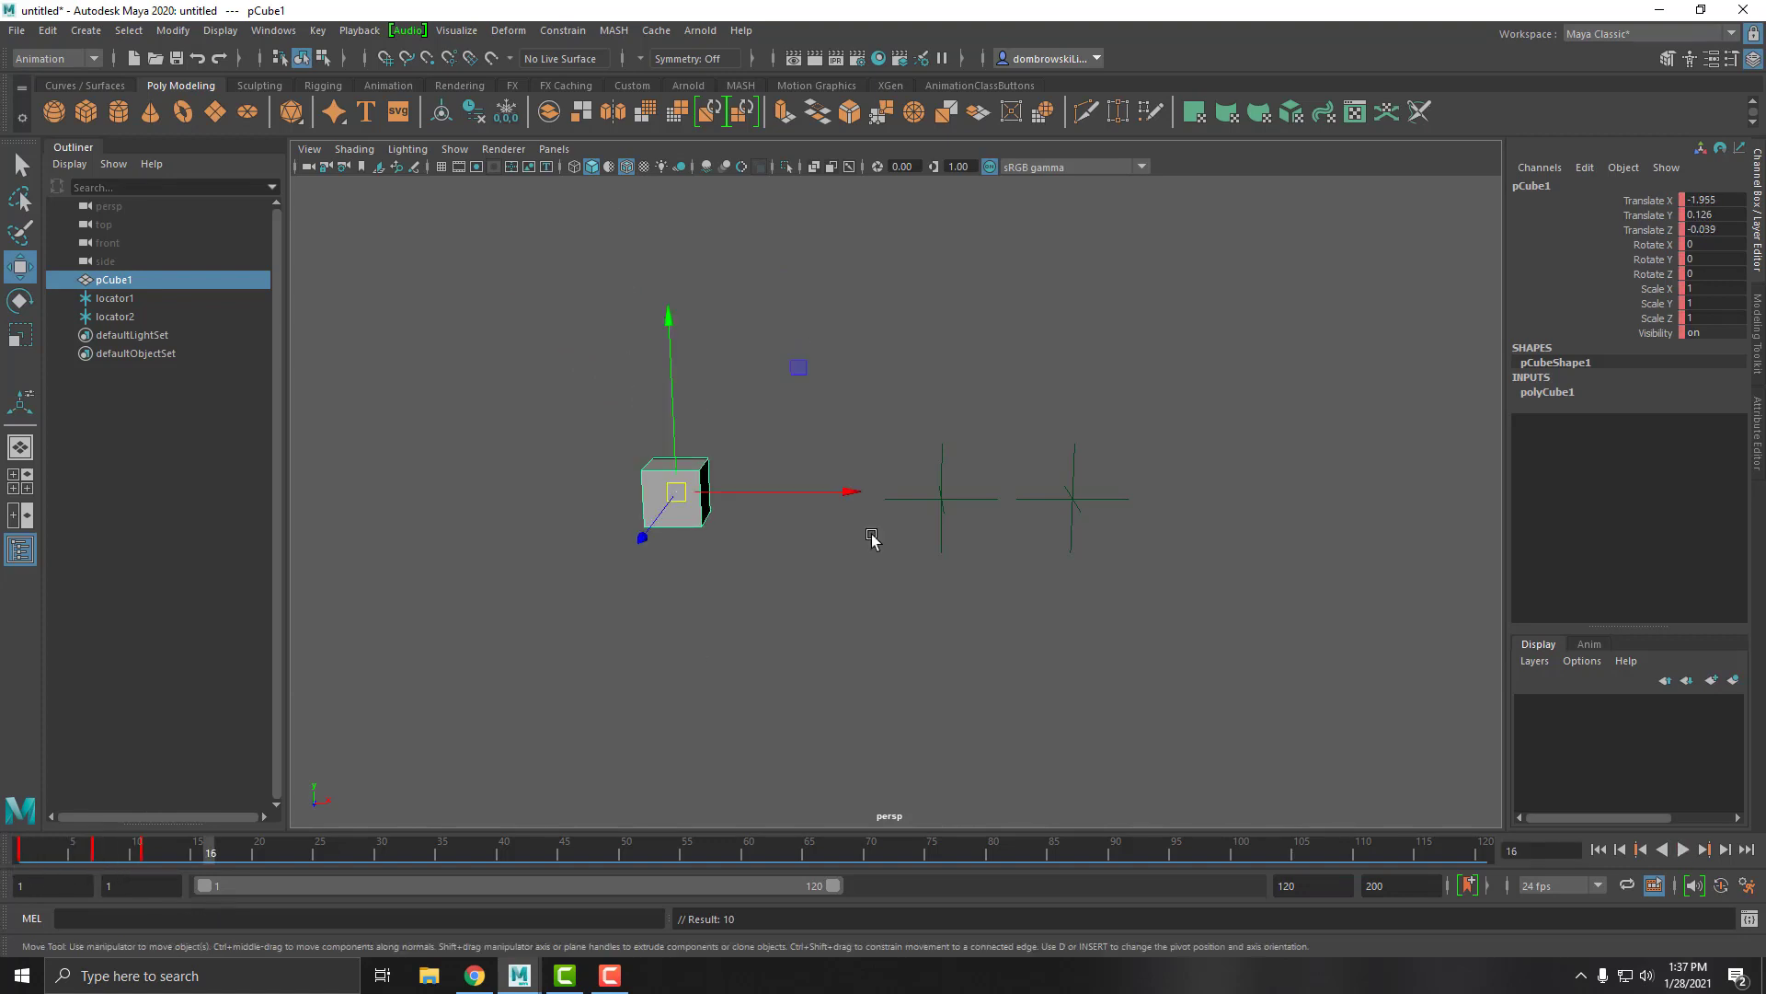
left_click(935, 479)
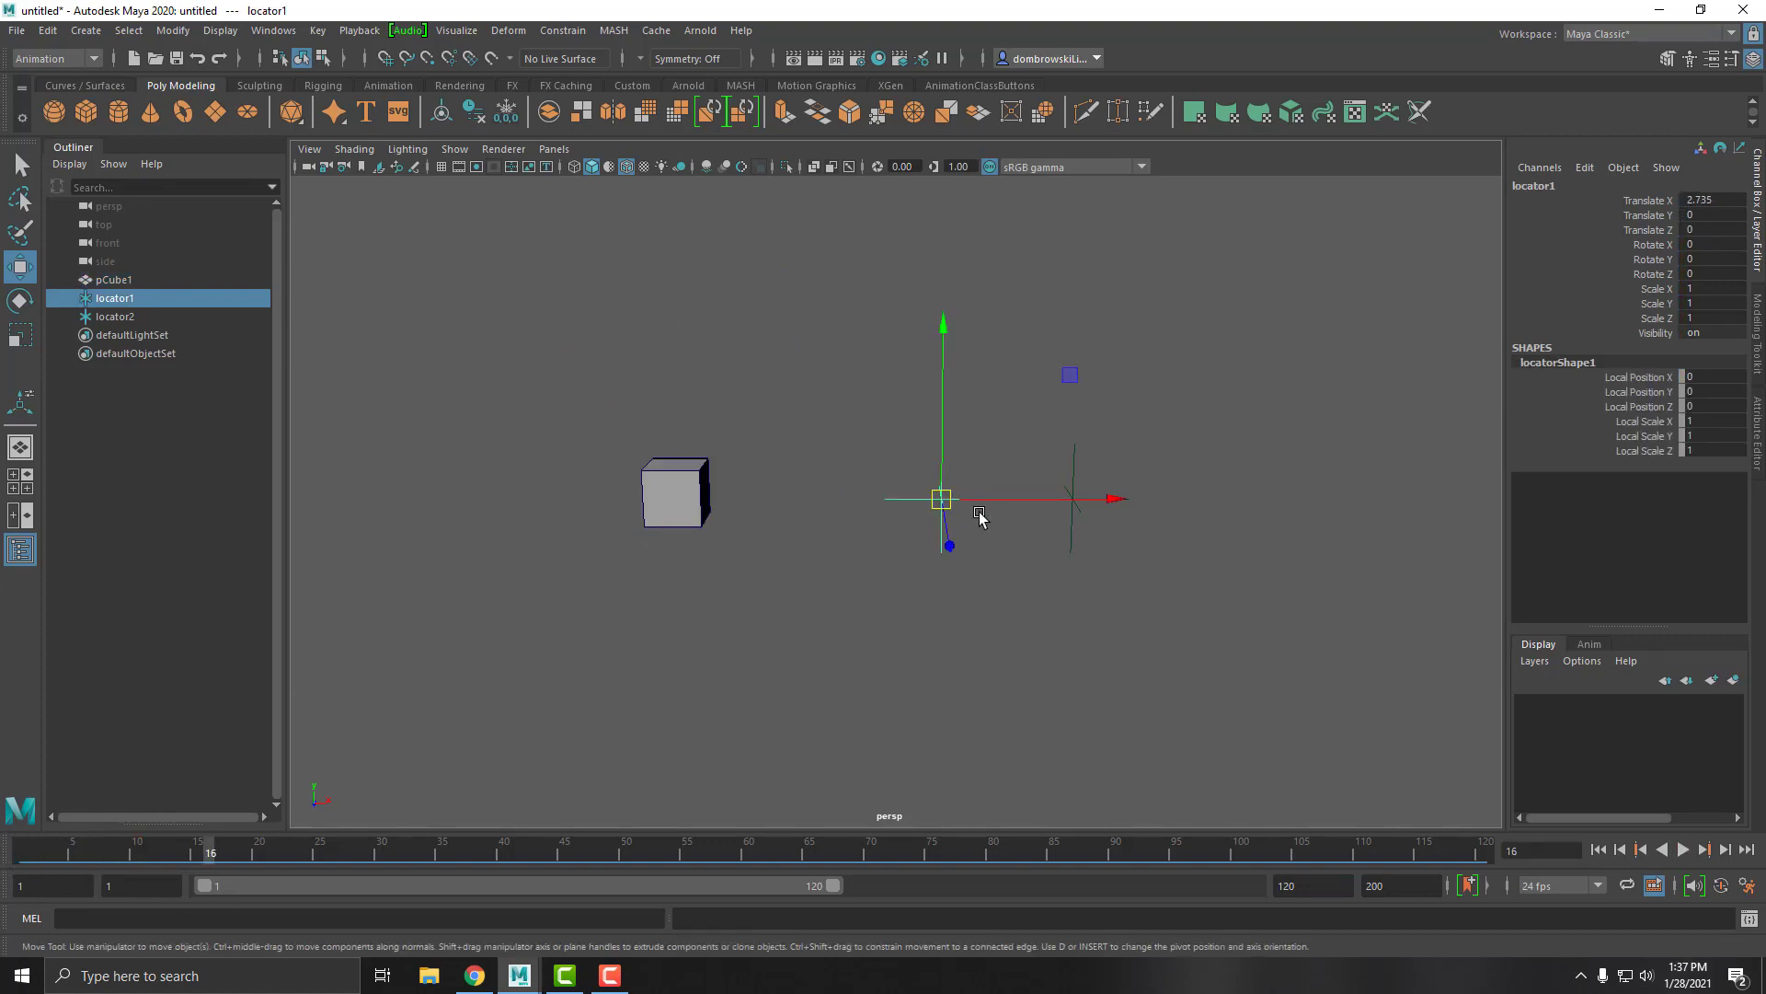
- Point-snap locator1 onto the cube's bottom edge at -1.455, -0.374, 0.461
left_click_drag(949, 546, 709, 550)
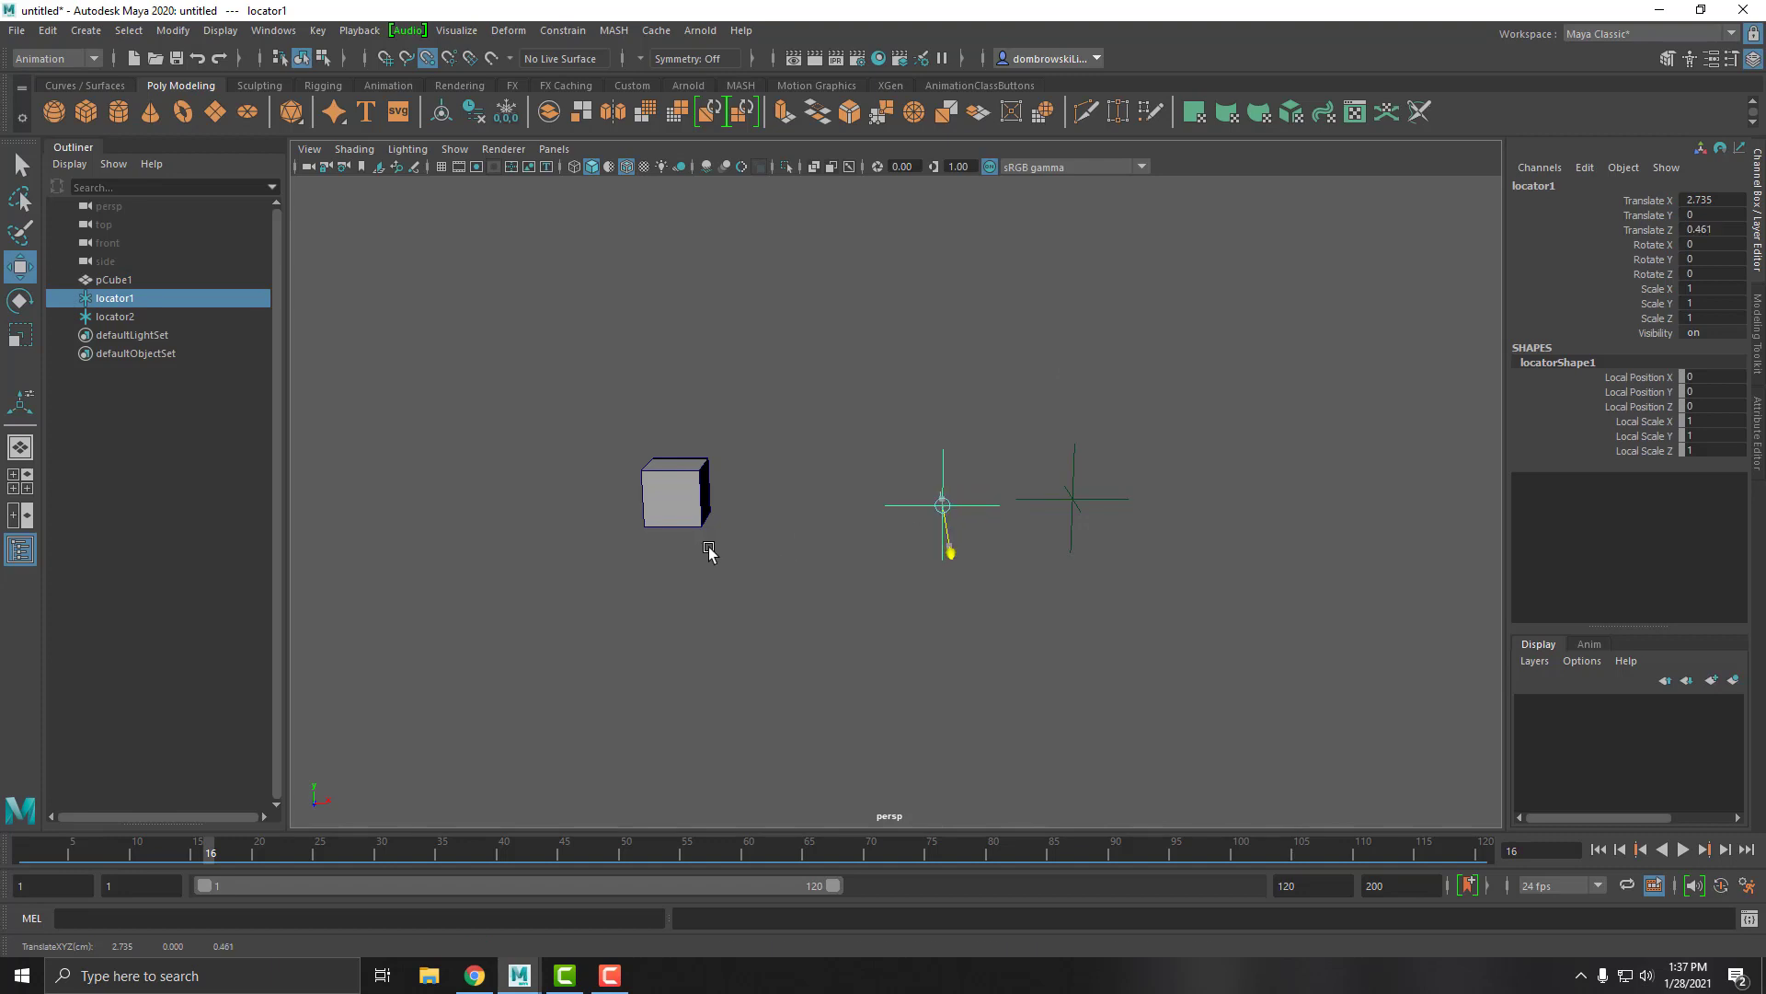
key("ctrl+z")
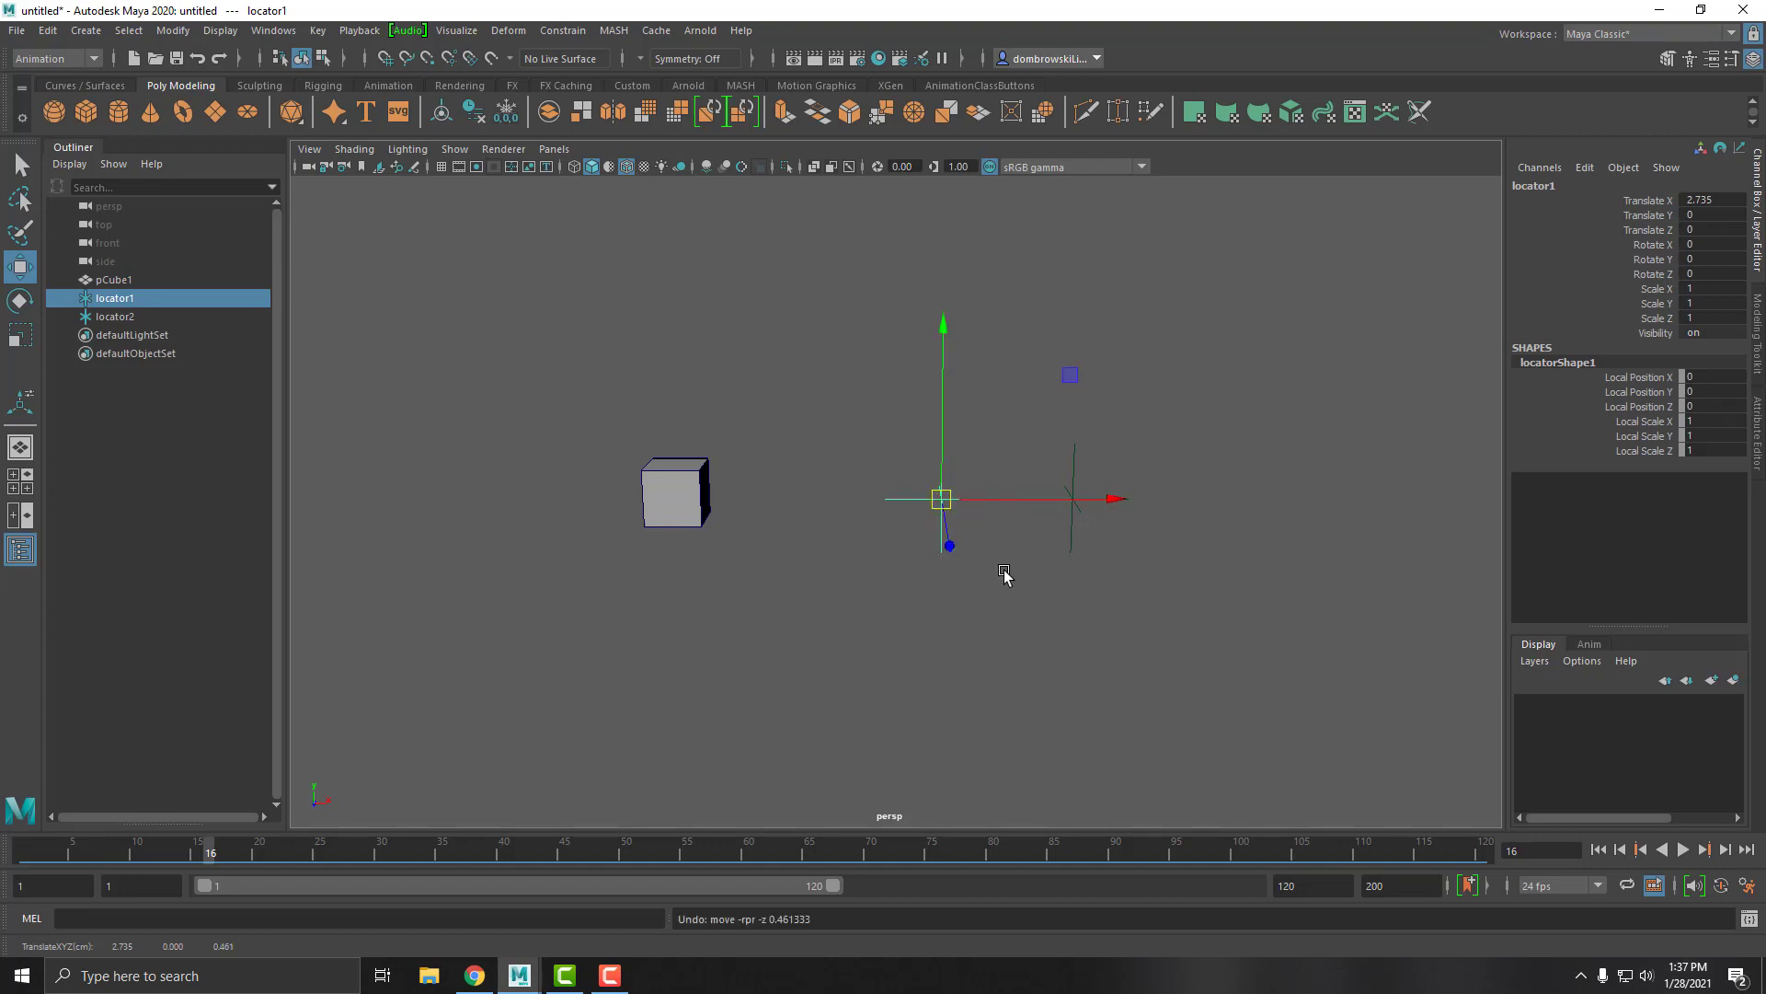
key("v")
left_click_drag(942, 504, 800, 533)
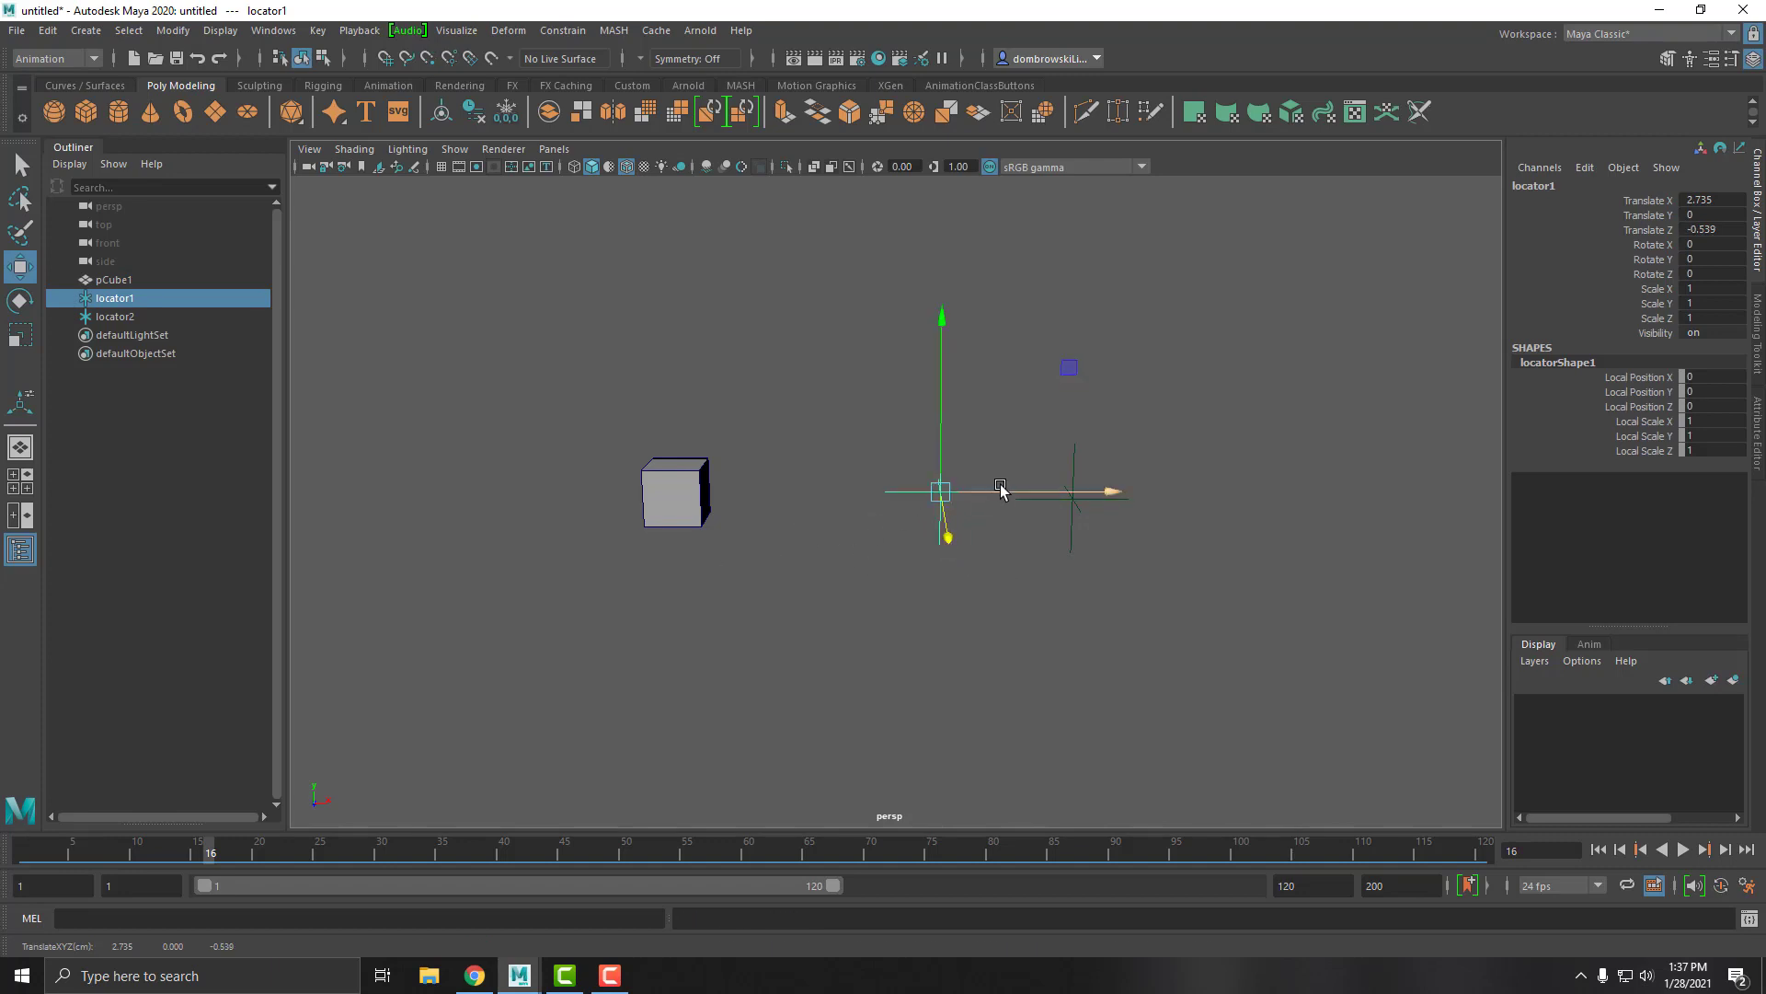
key("ctrl+z")
left_click_drag(970, 498, 800, 516)
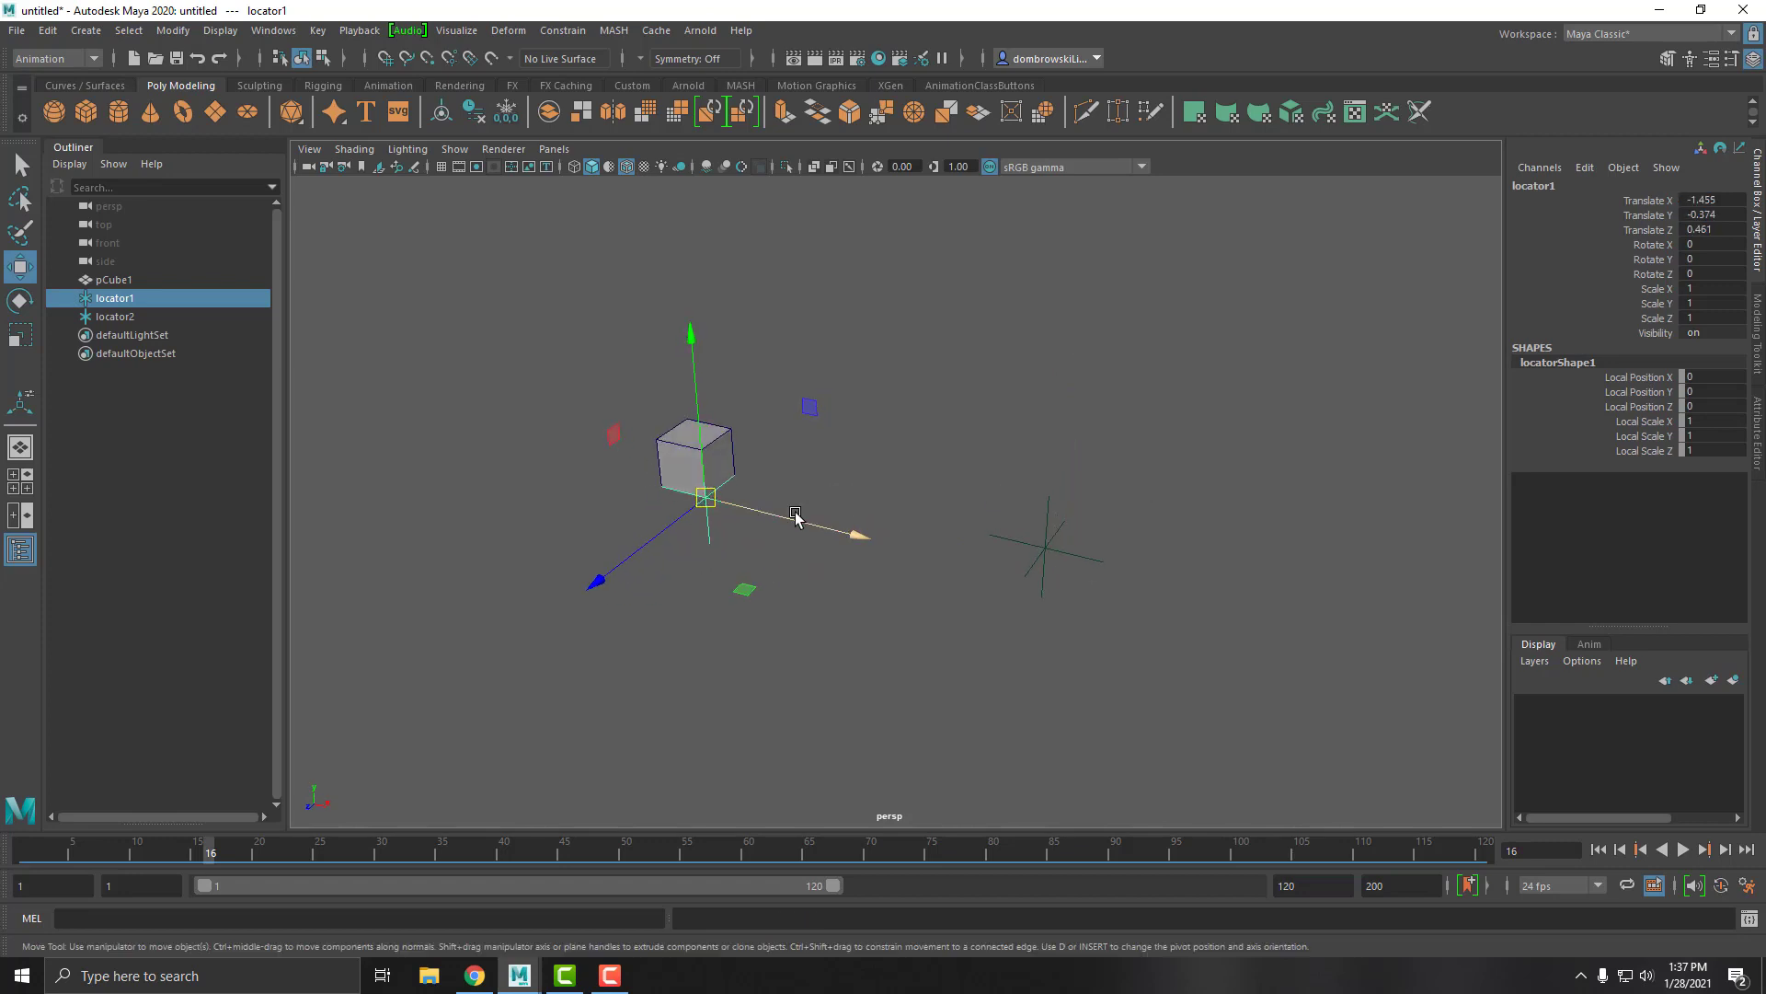
key("v")
key("d")
left_click_drag(733, 532, 947, 438, "alt")
left_click(747, 564)
left_click_drag(747, 564, 771, 515, "alt")
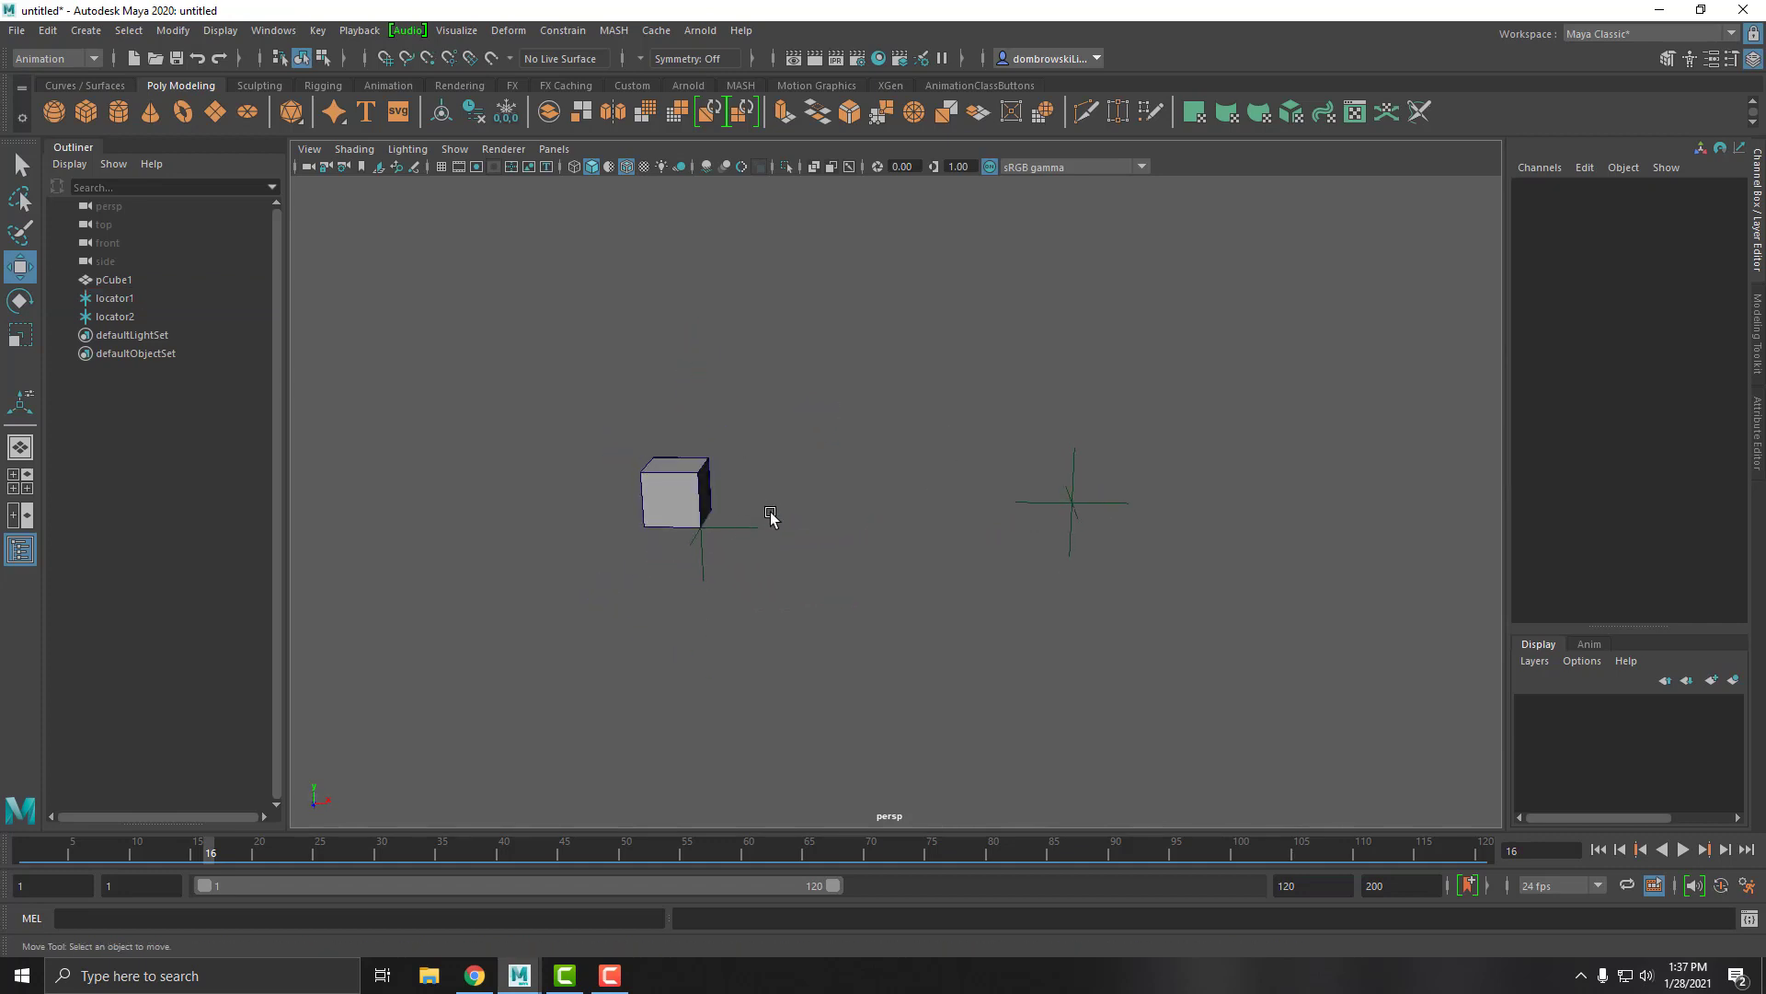
- Play back the cube's fall and scrub back to frame 11
left_click(678, 482)
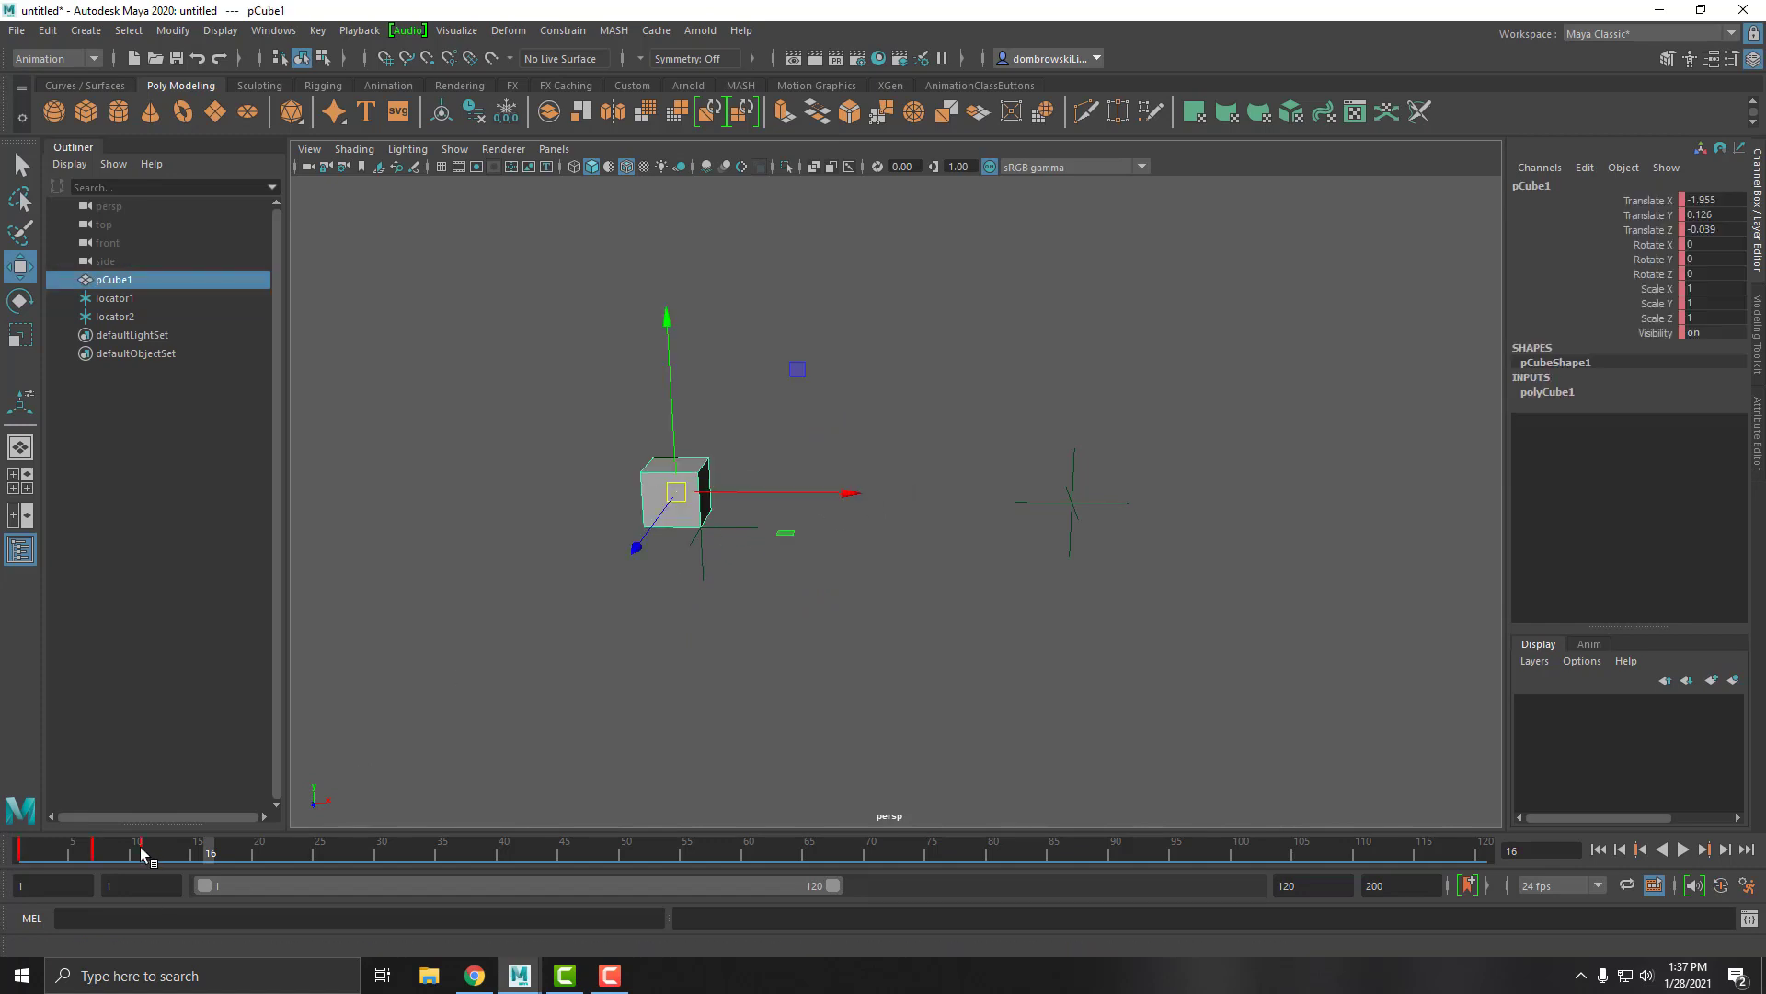
key("alt+v")
left_click(148, 854)
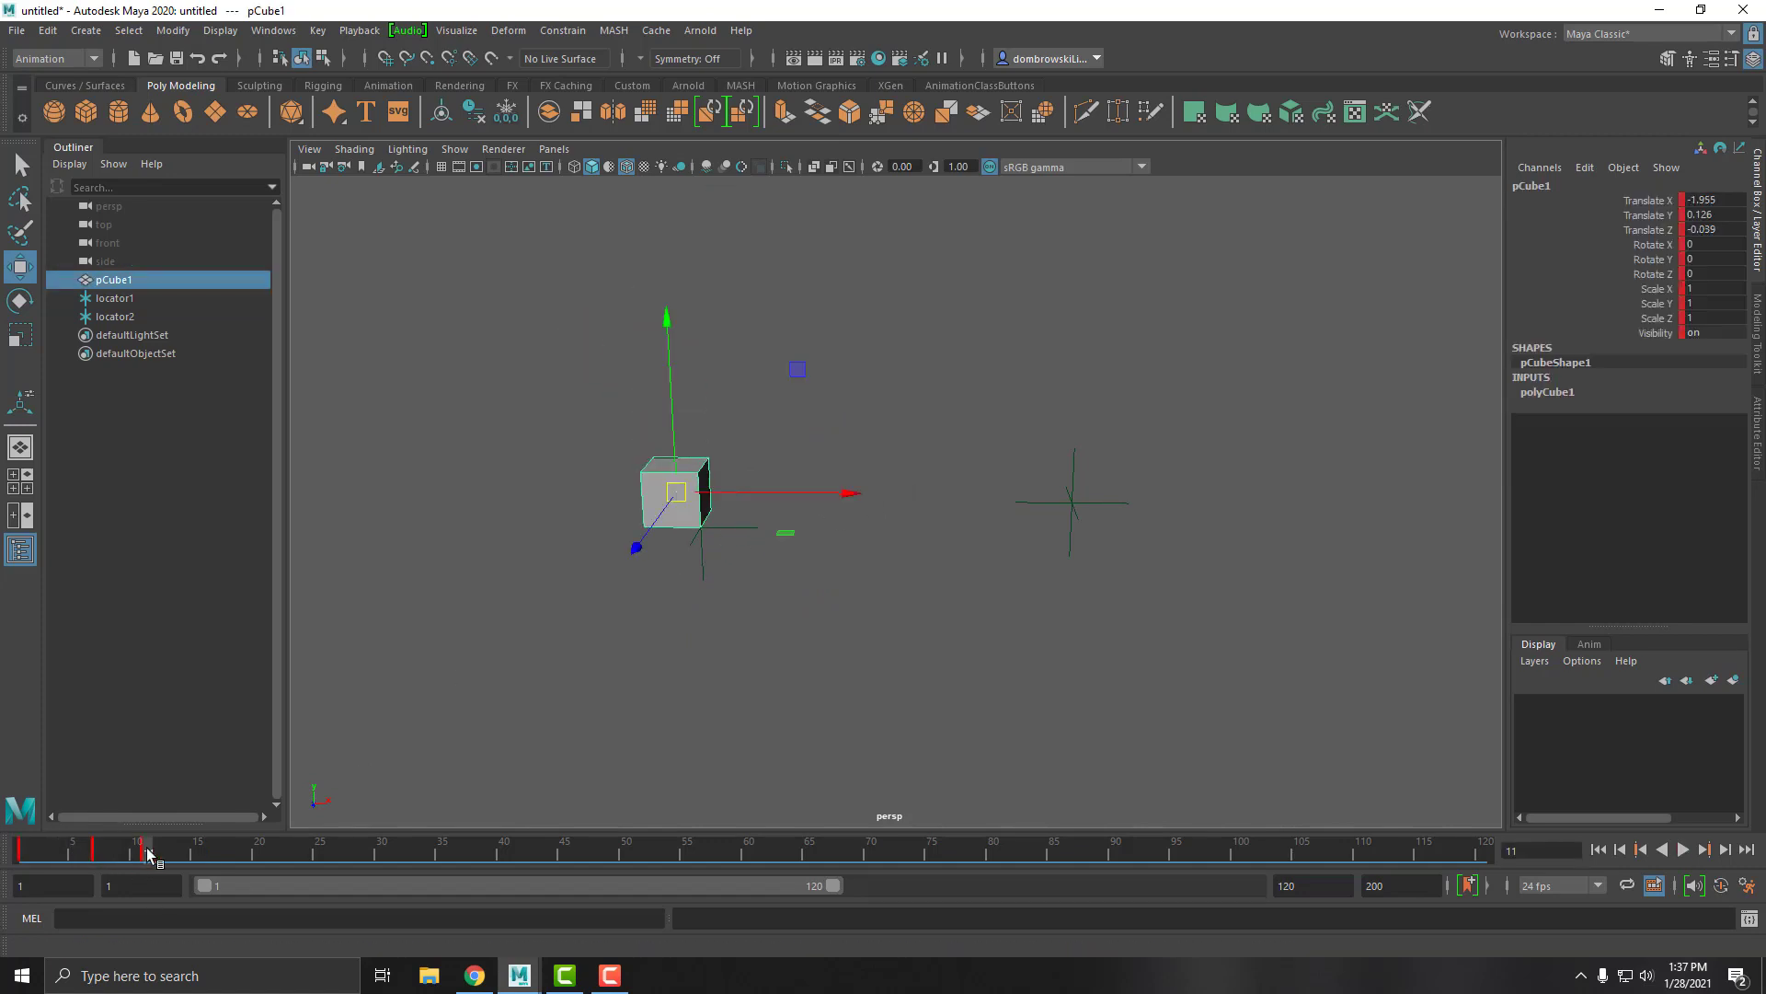
key("alt+v")
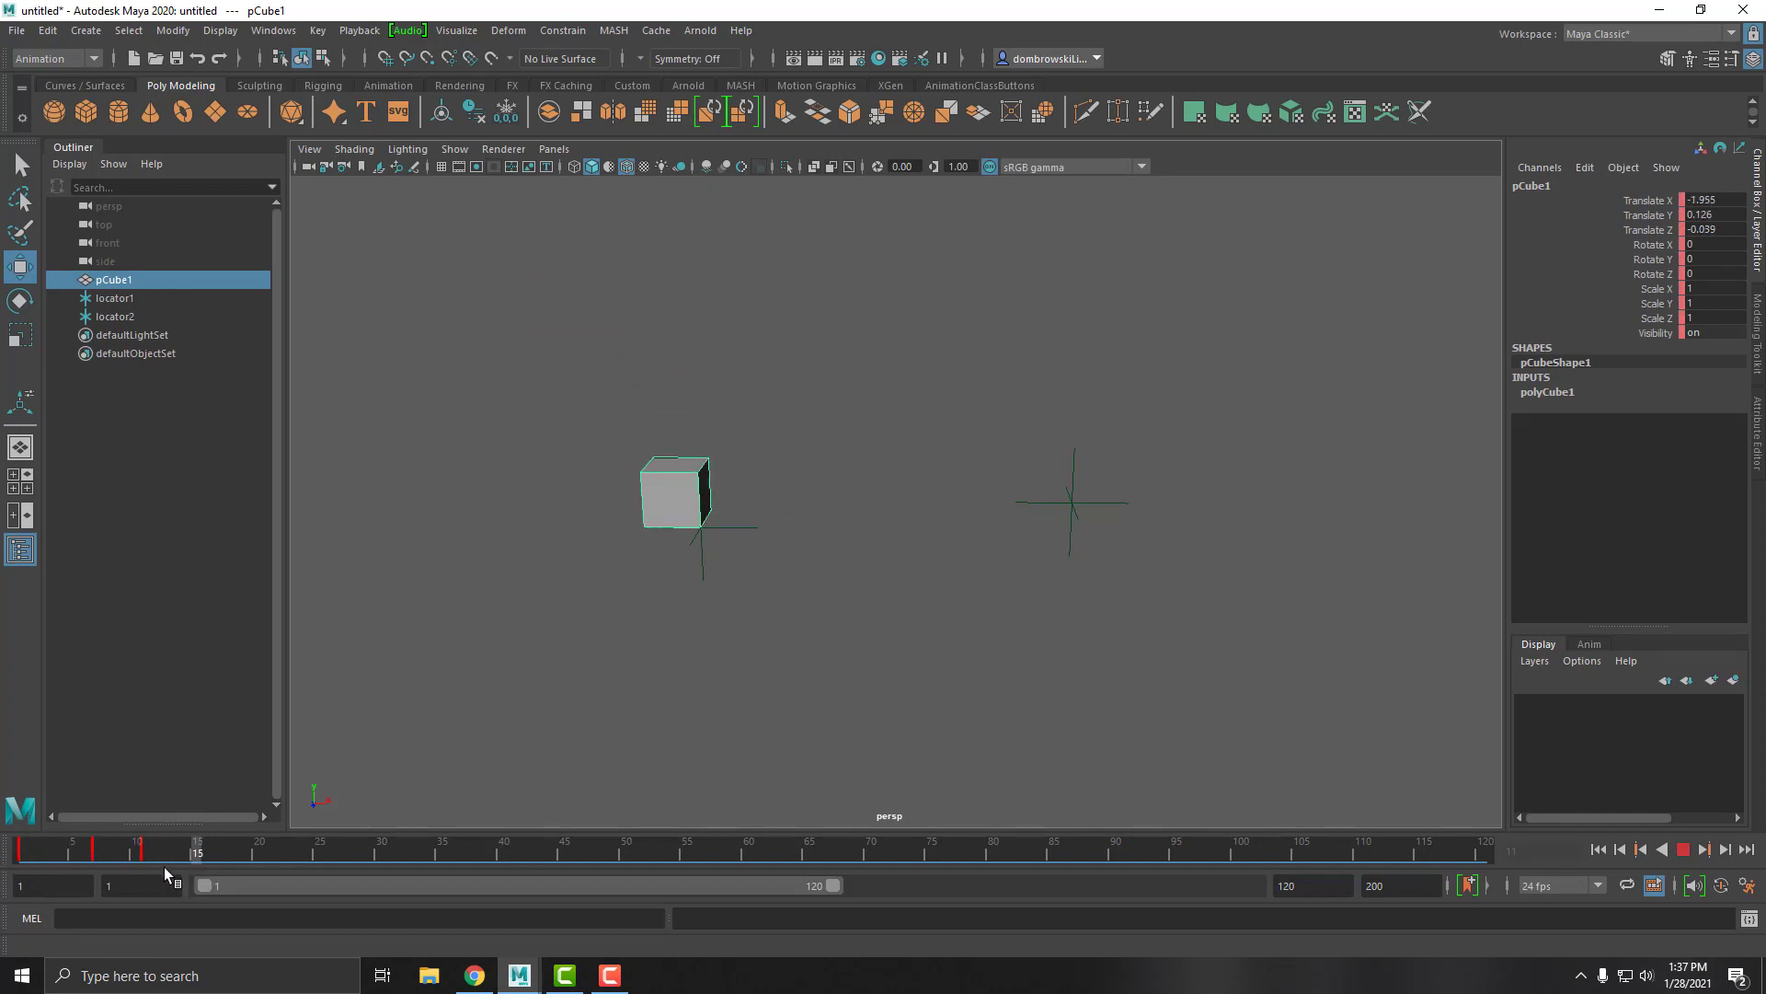
left_click(246, 854)
left_click_drag(741, 523, 748, 555)
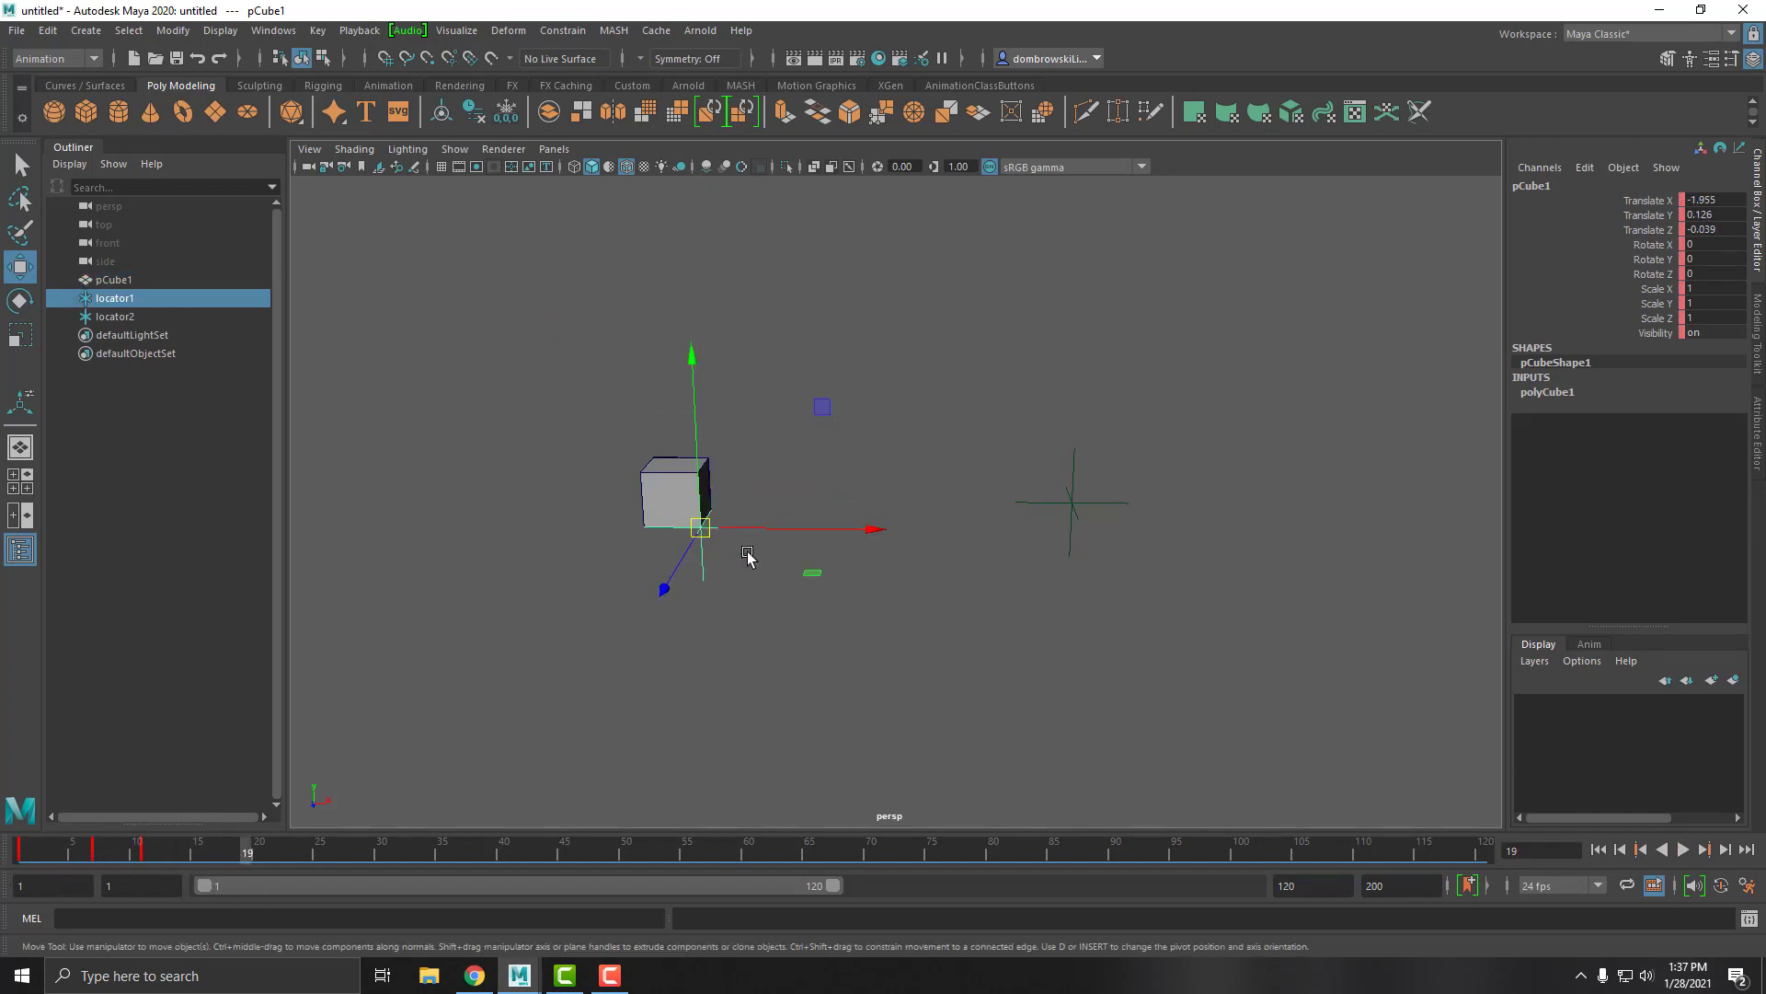
left_click(650, 498)
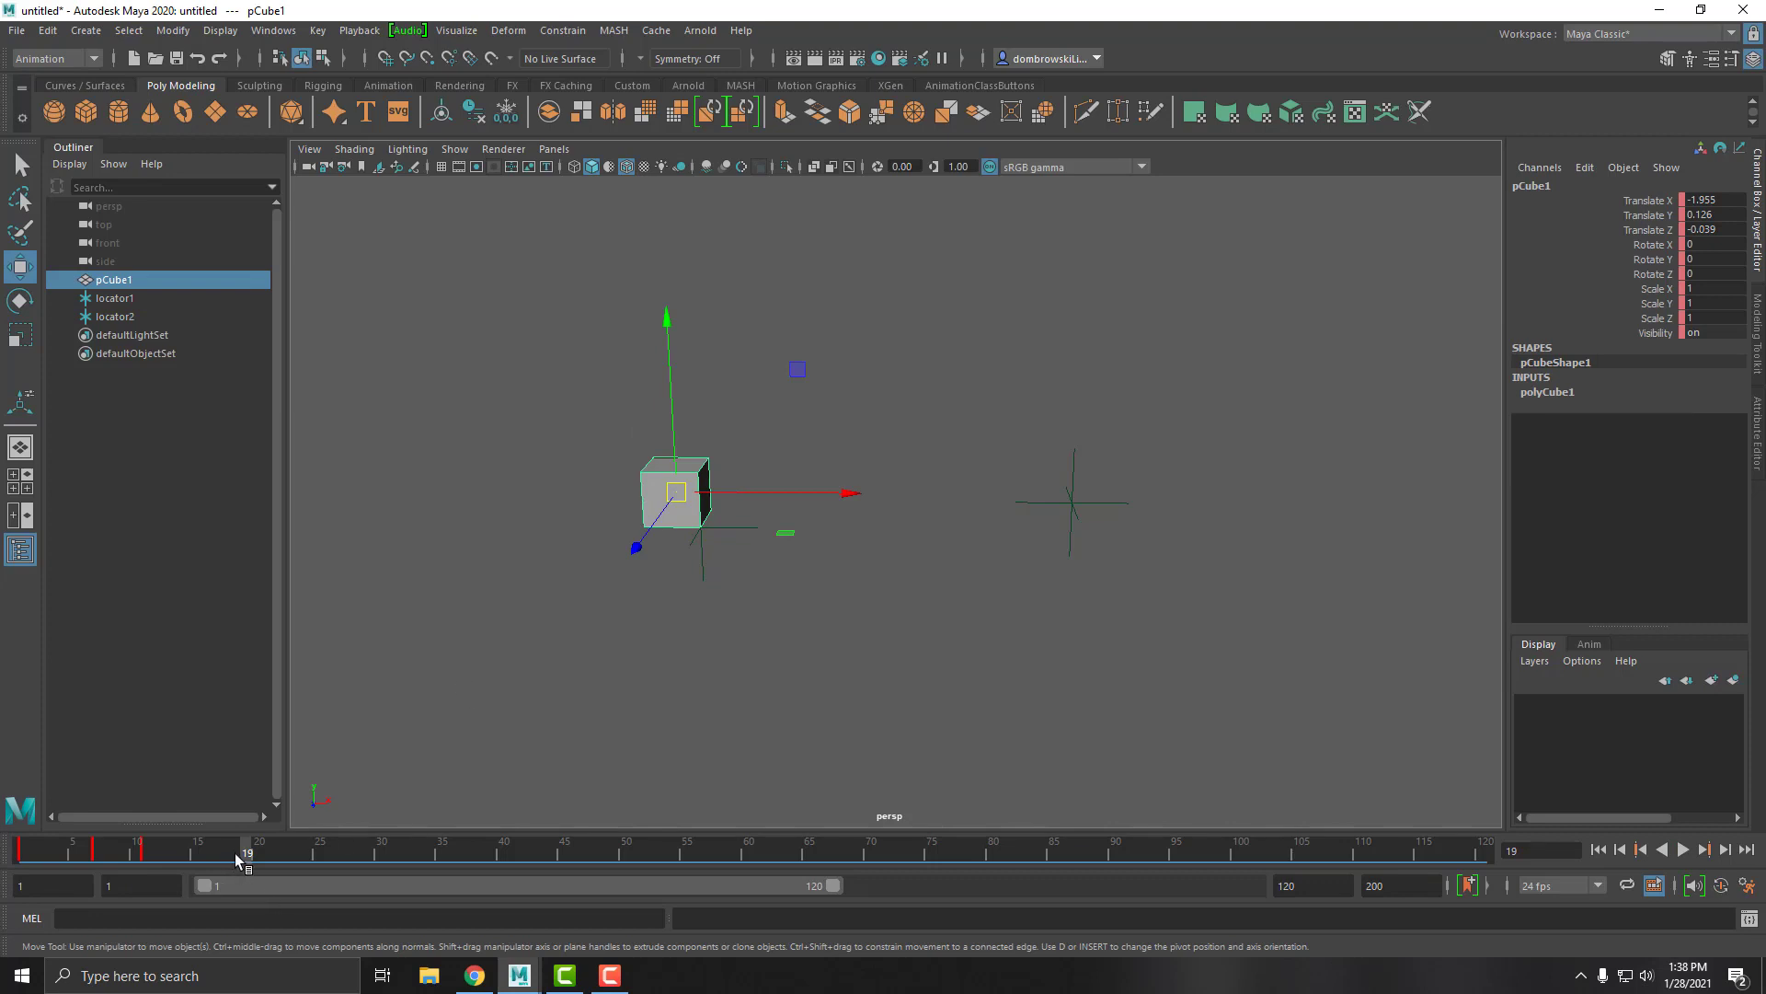
left_click_drag(234, 853, 147, 853)
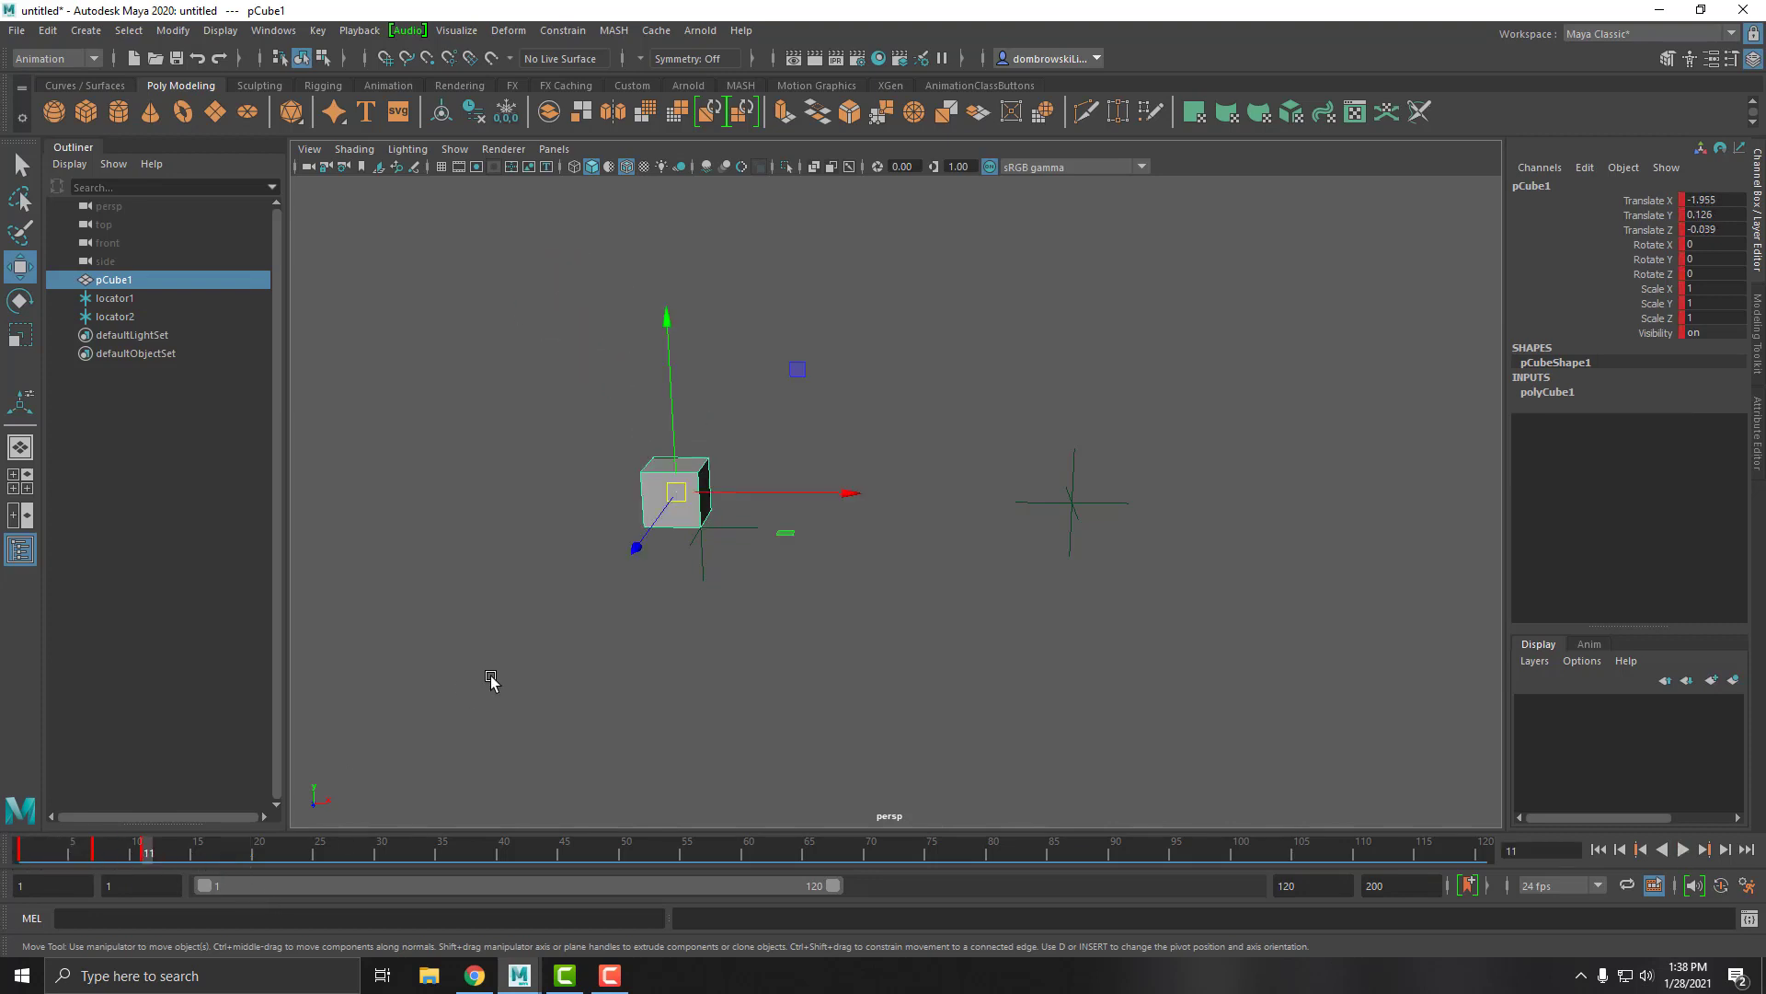
- Parent-constrain pCube1 to locator1 with Maintain offset on, then play it back
left_click(746, 543)
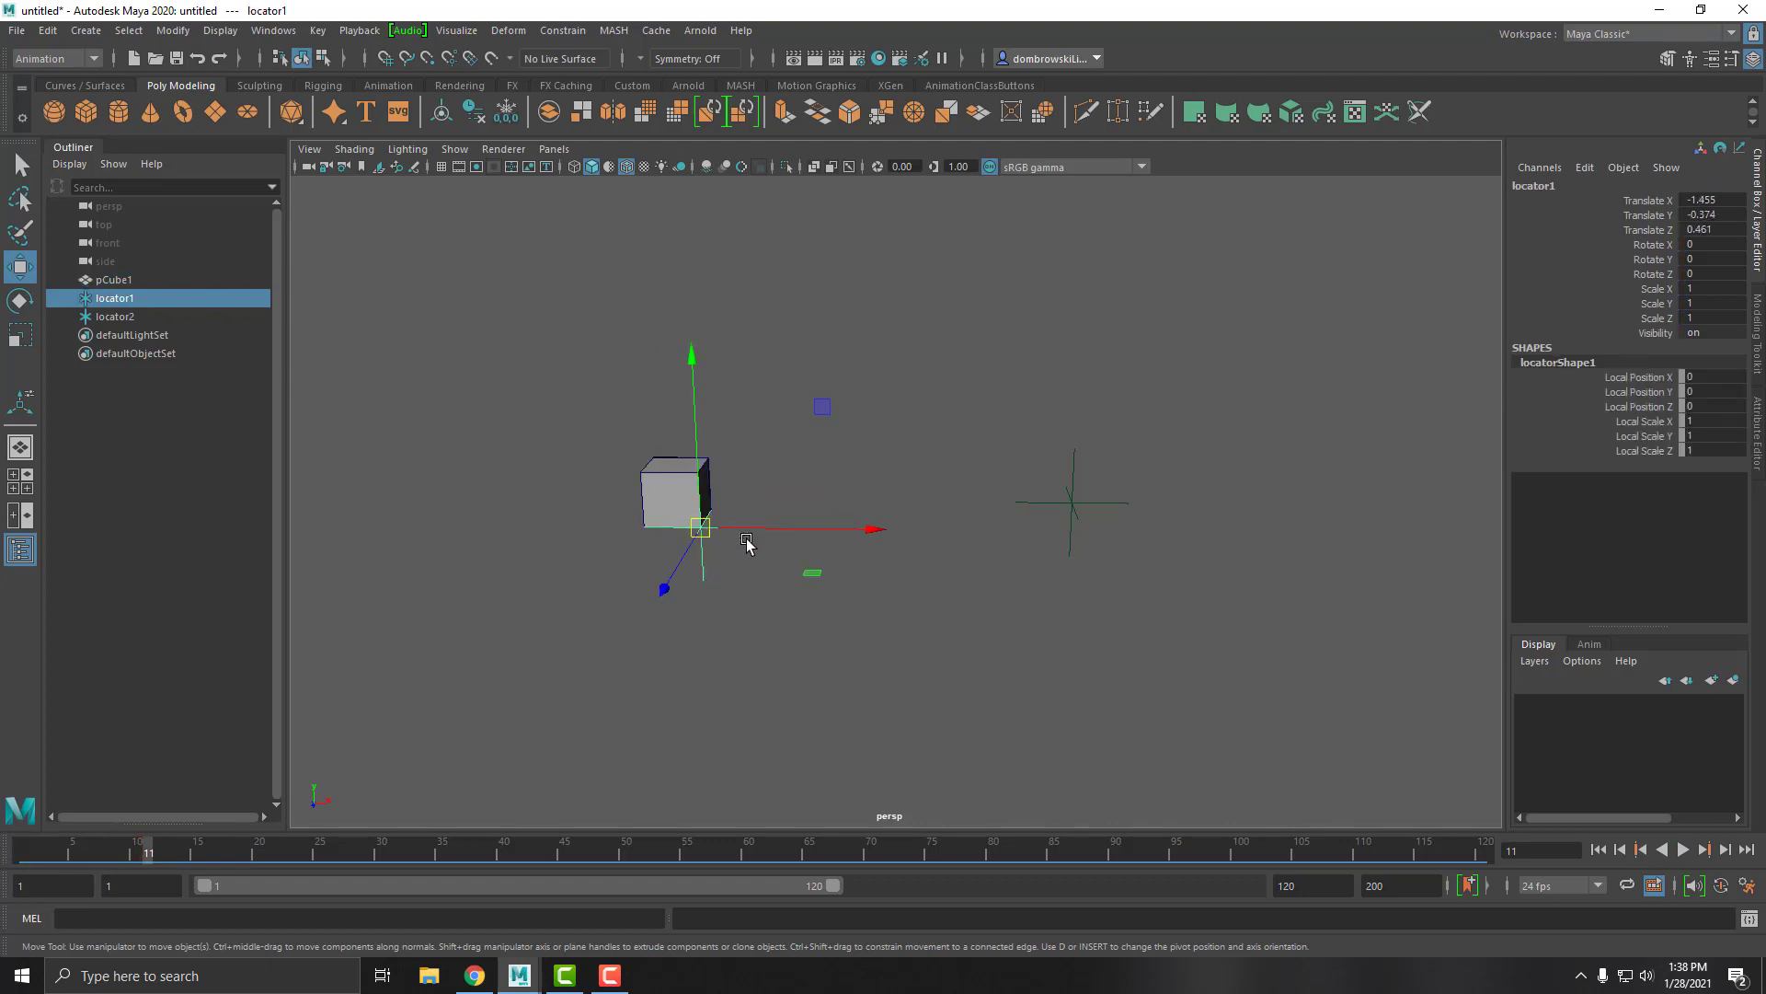
left_click(665, 494, "shift")
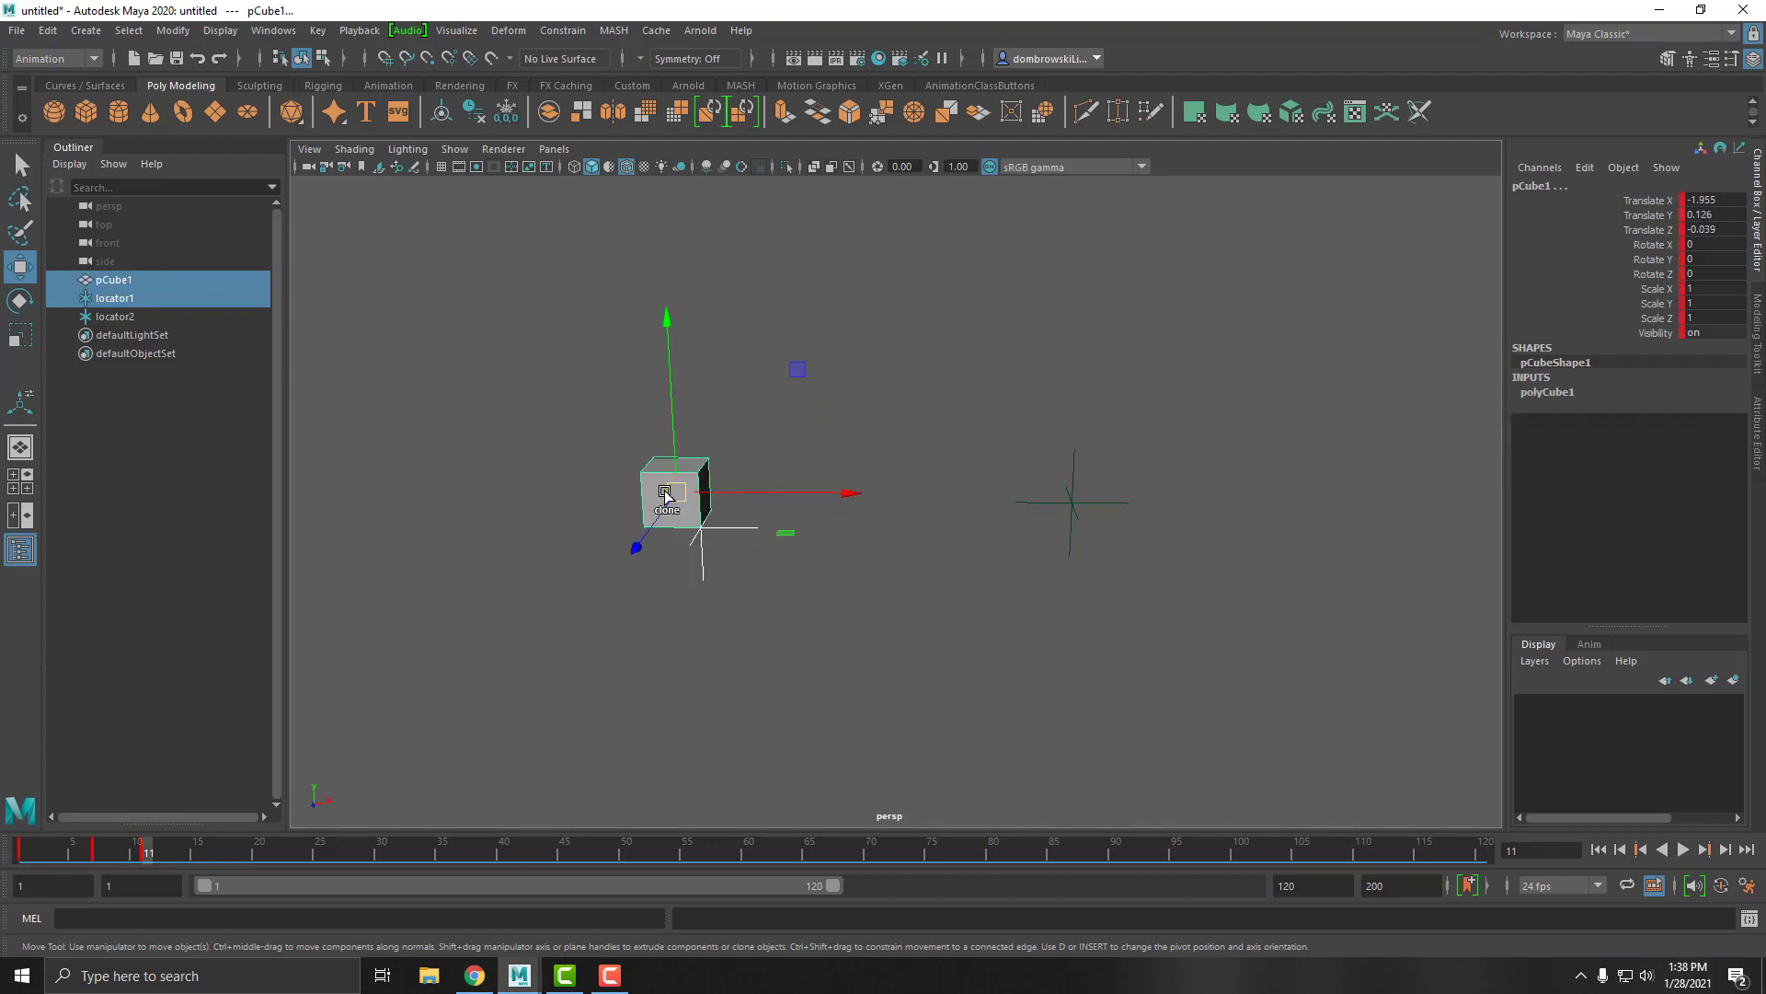
left_click(563, 30)
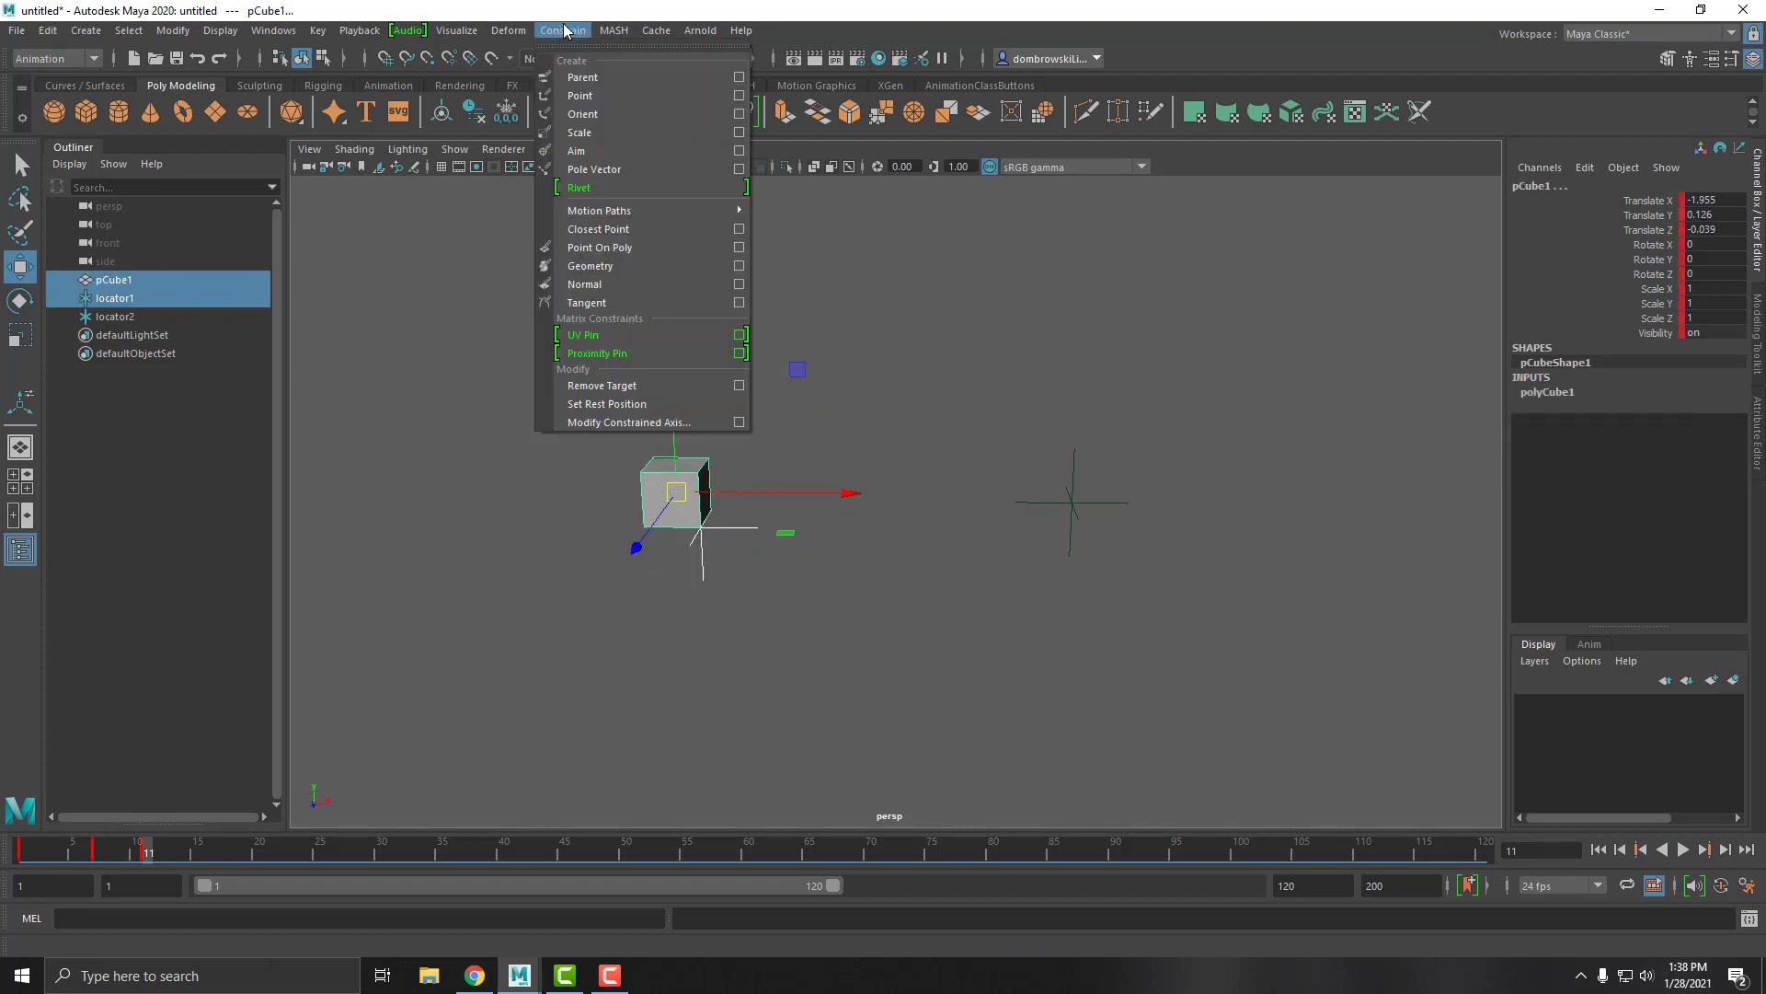
left_click(739, 77)
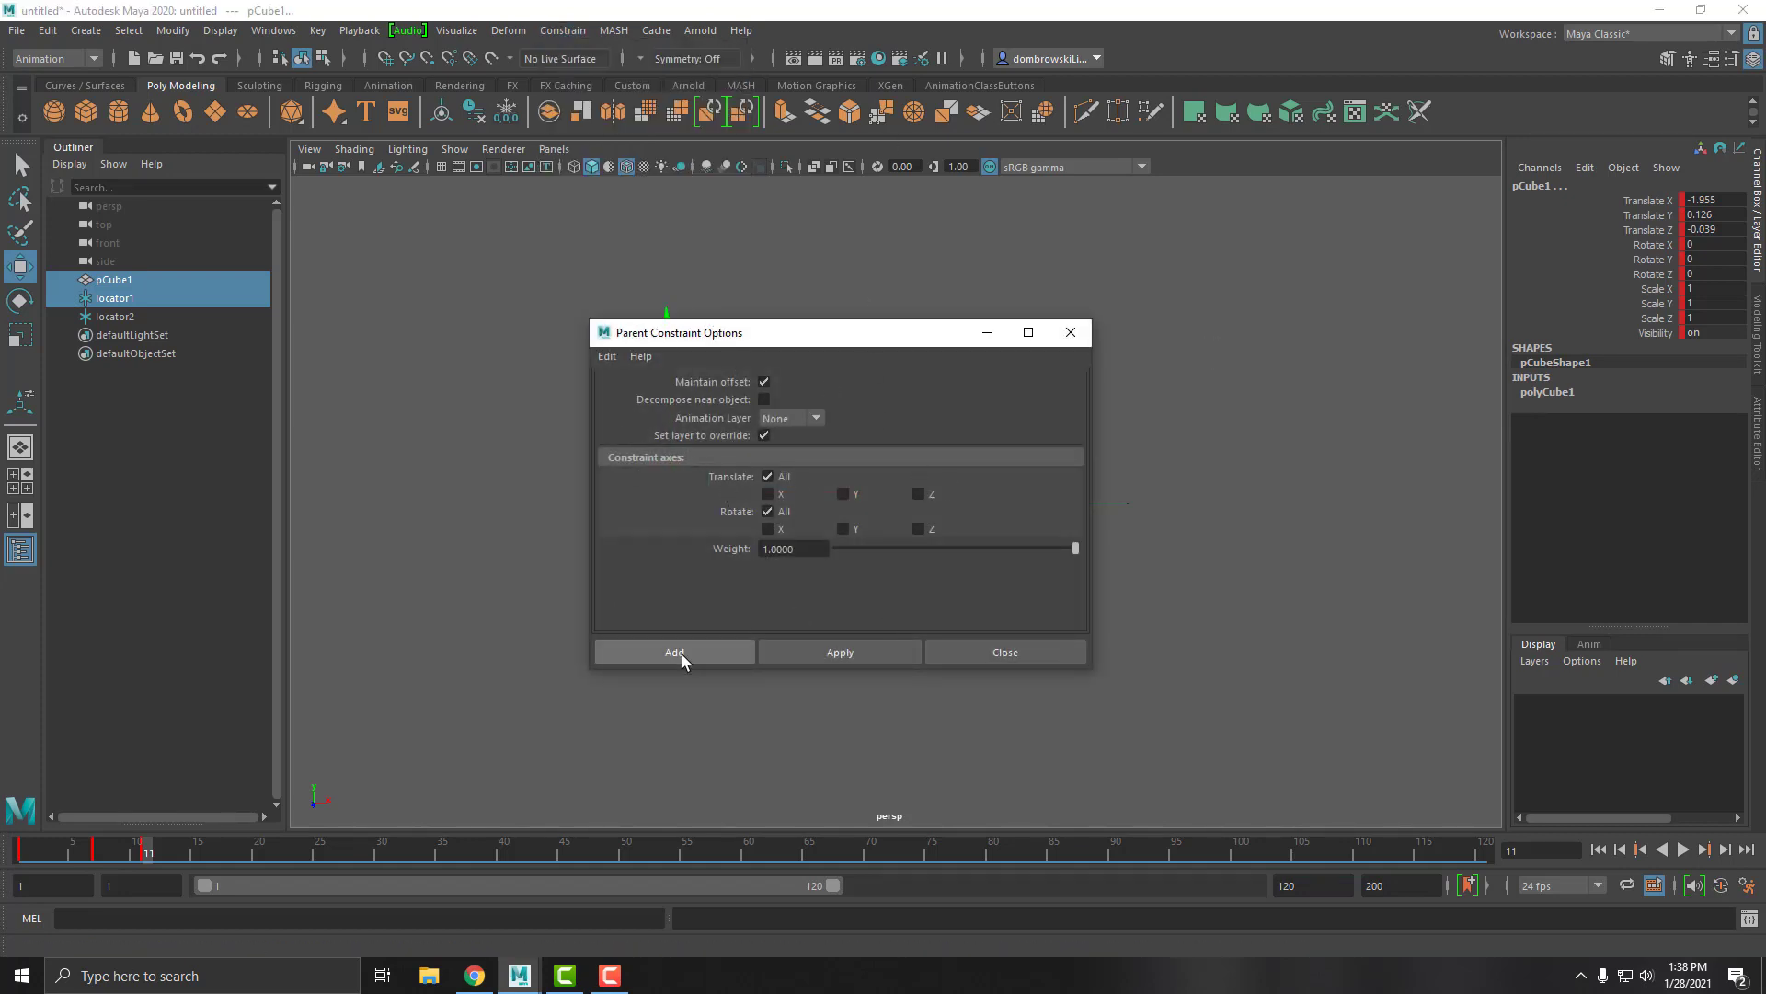
left_click(804, 651)
left_click(1027, 653)
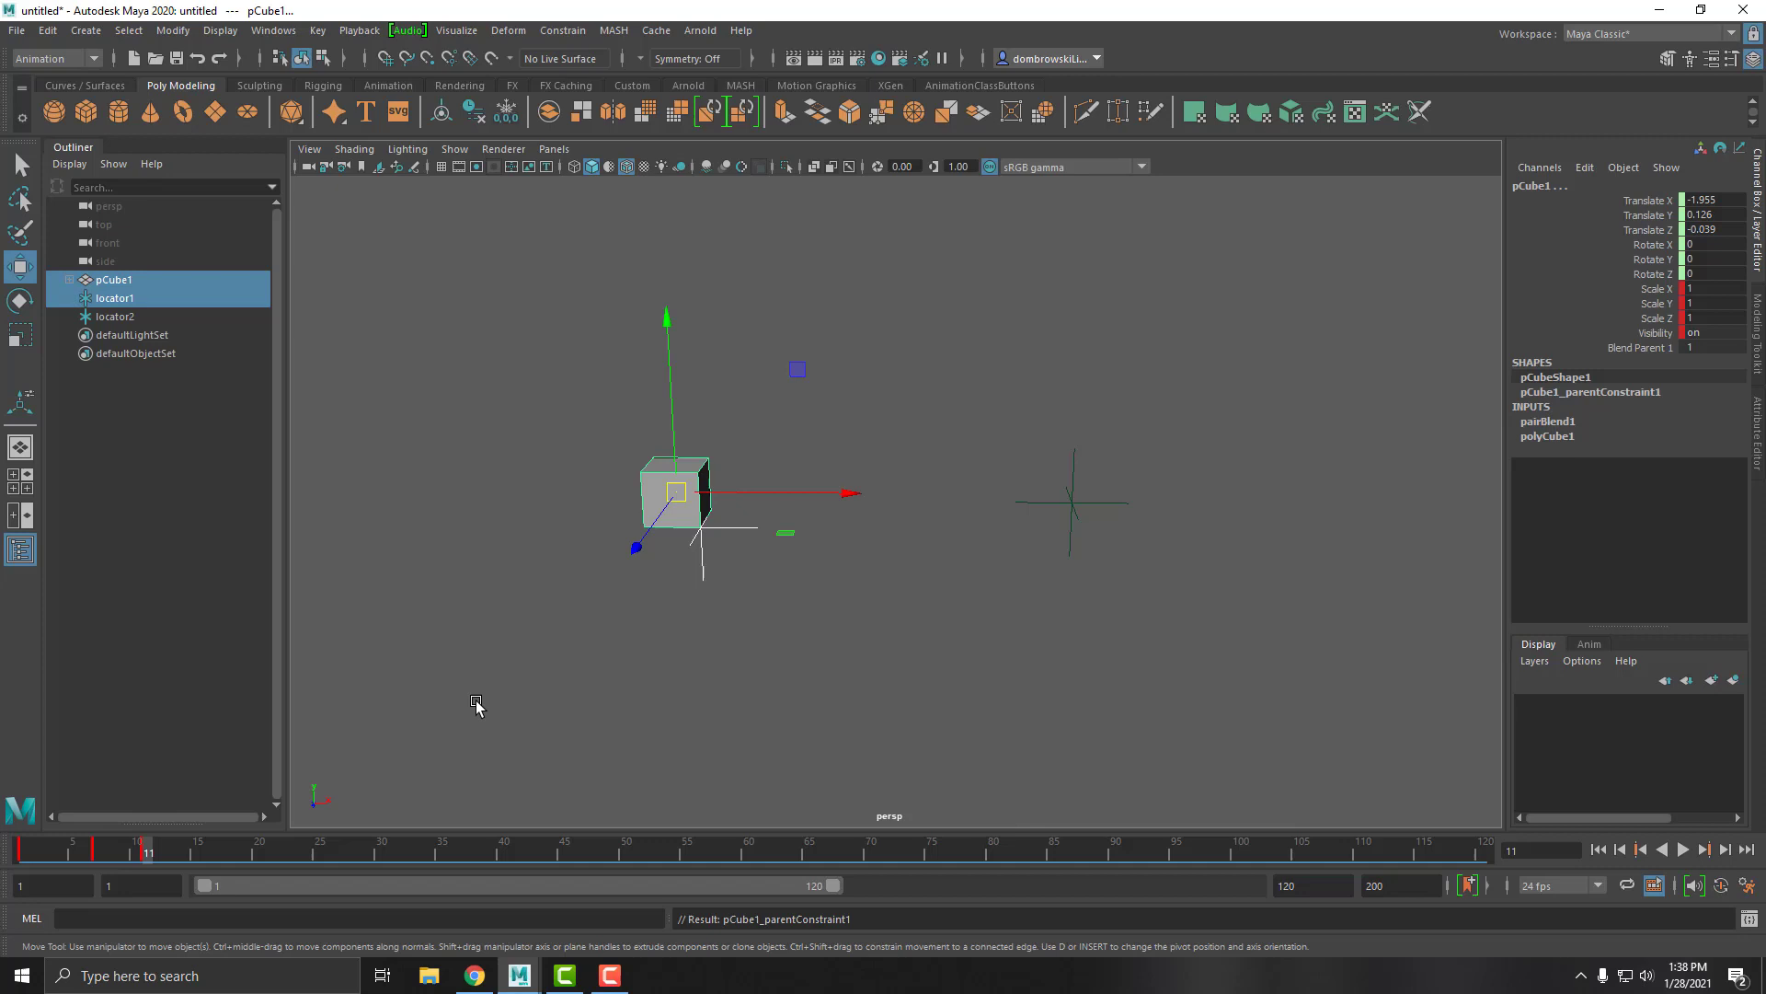
key("alt+v")
key("alt+v")
key("alt+v")
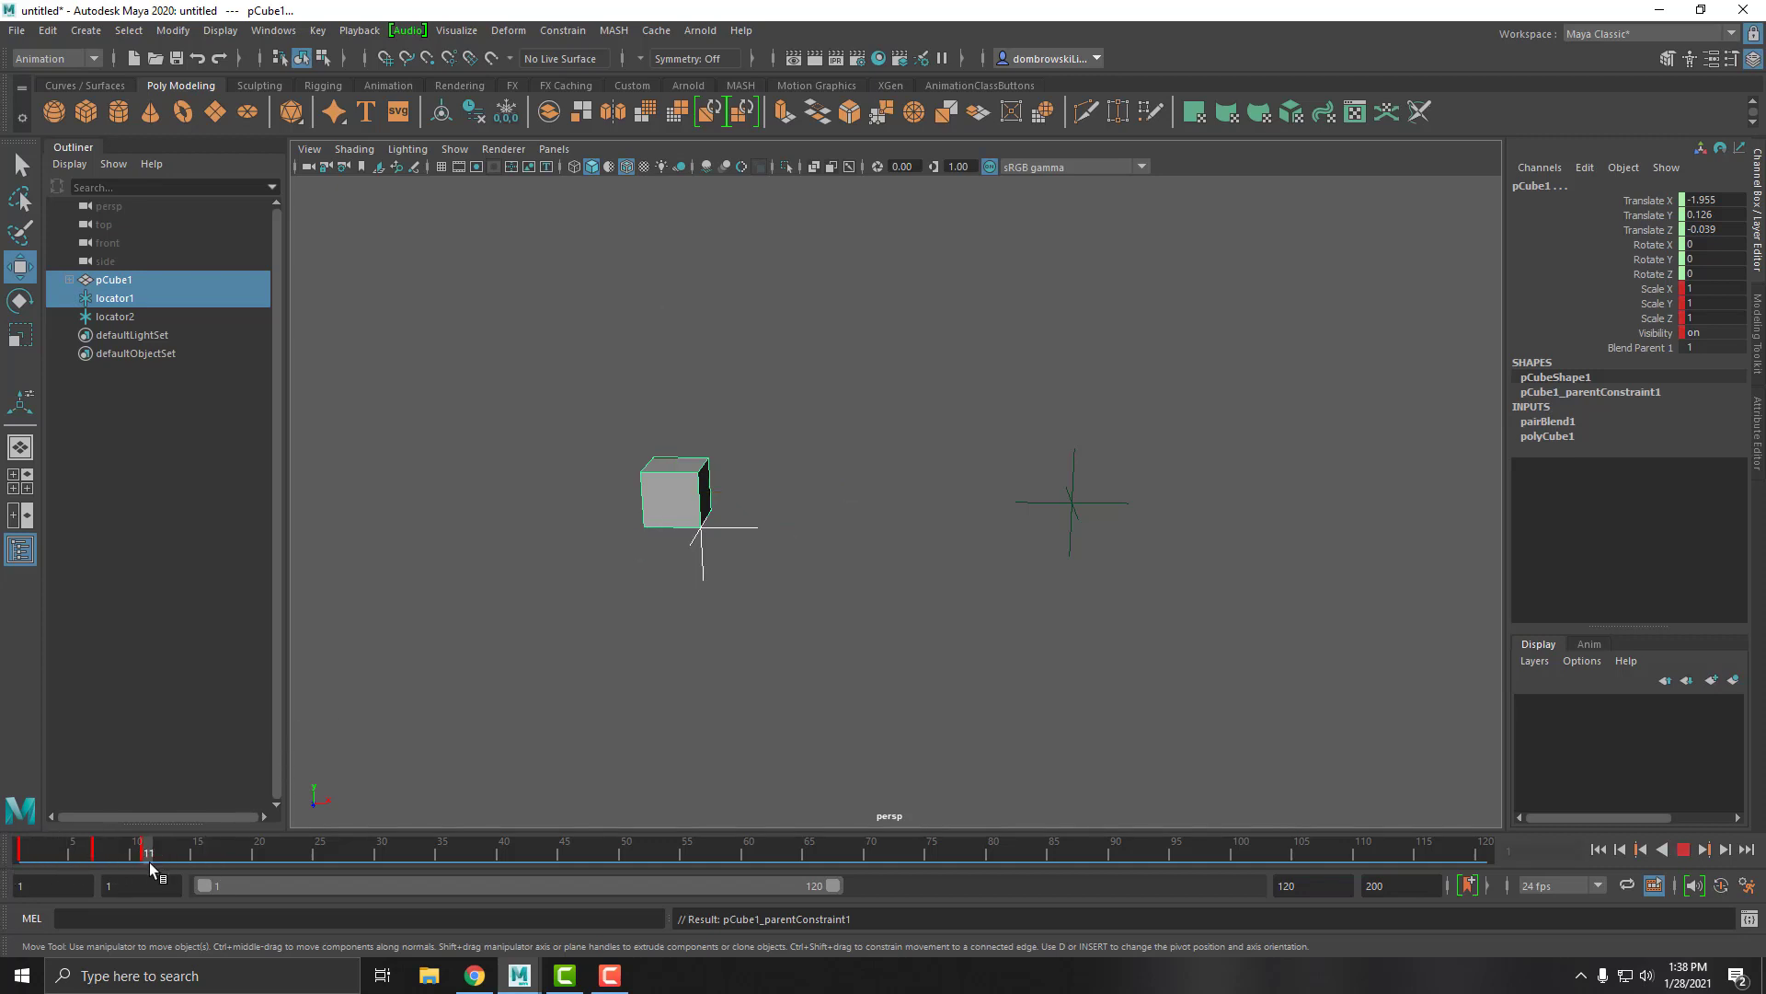
- Set pCube1's Blend Parent 1 to 0 and key it at frame 1
left_click(149, 861)
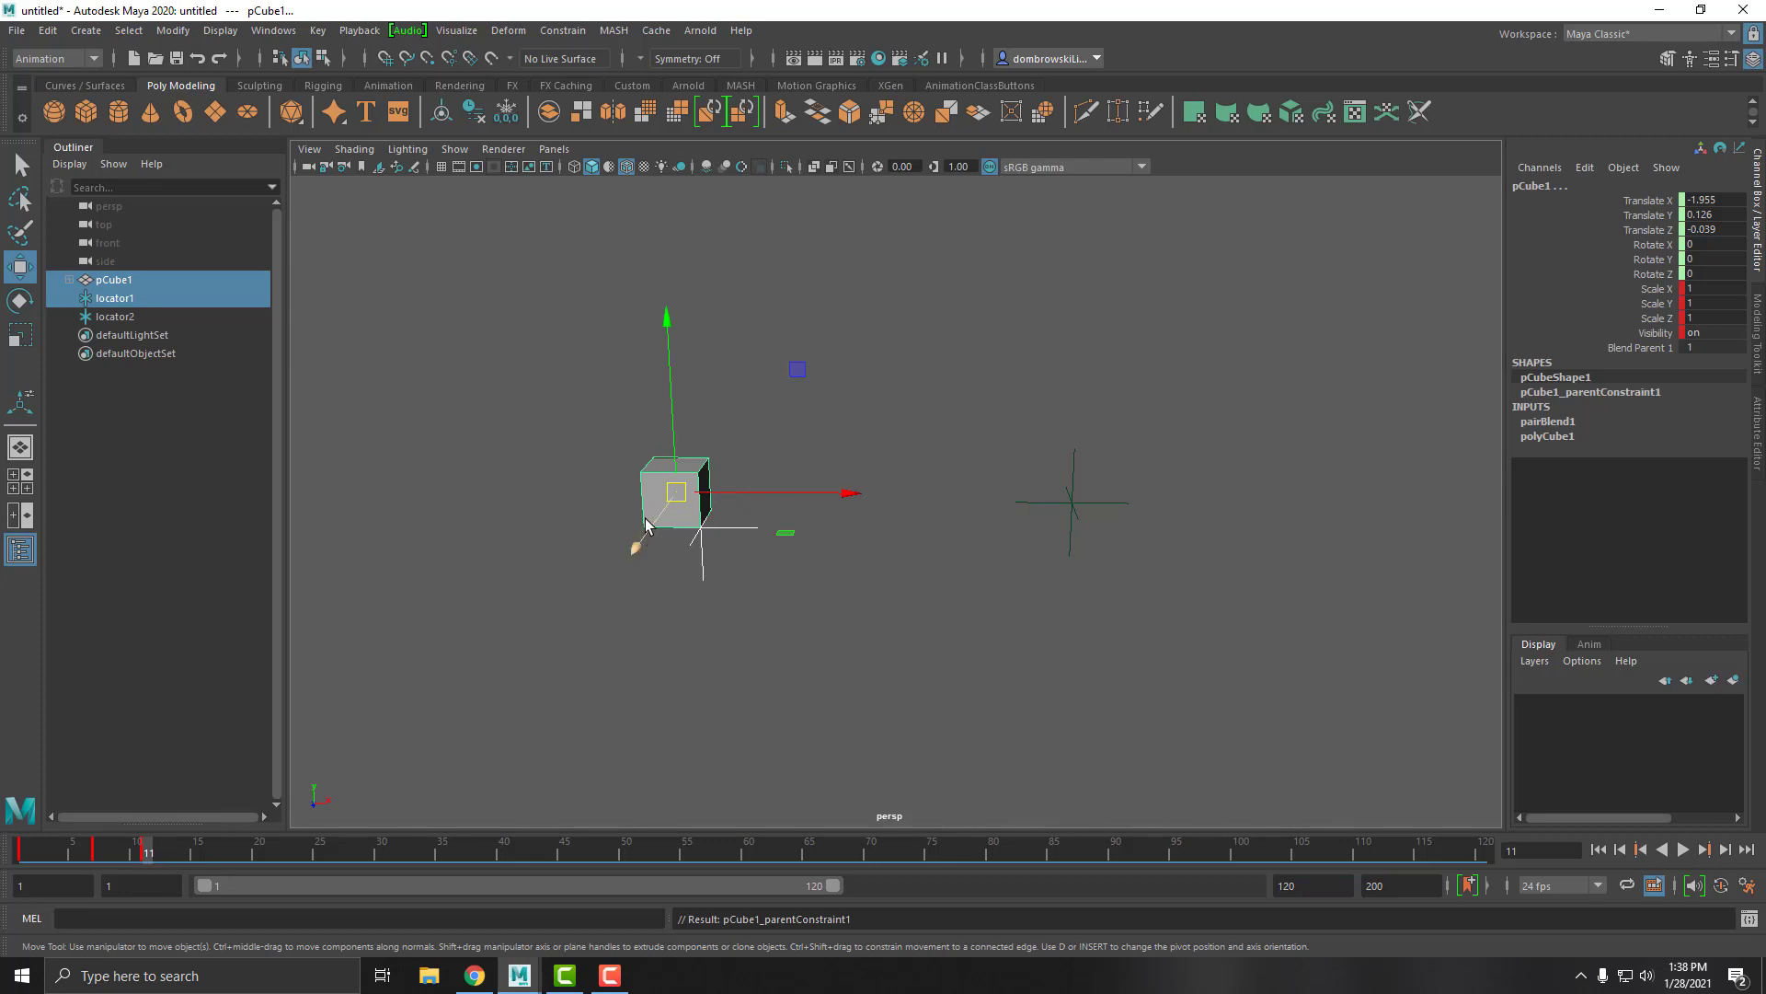
left_click(720, 539)
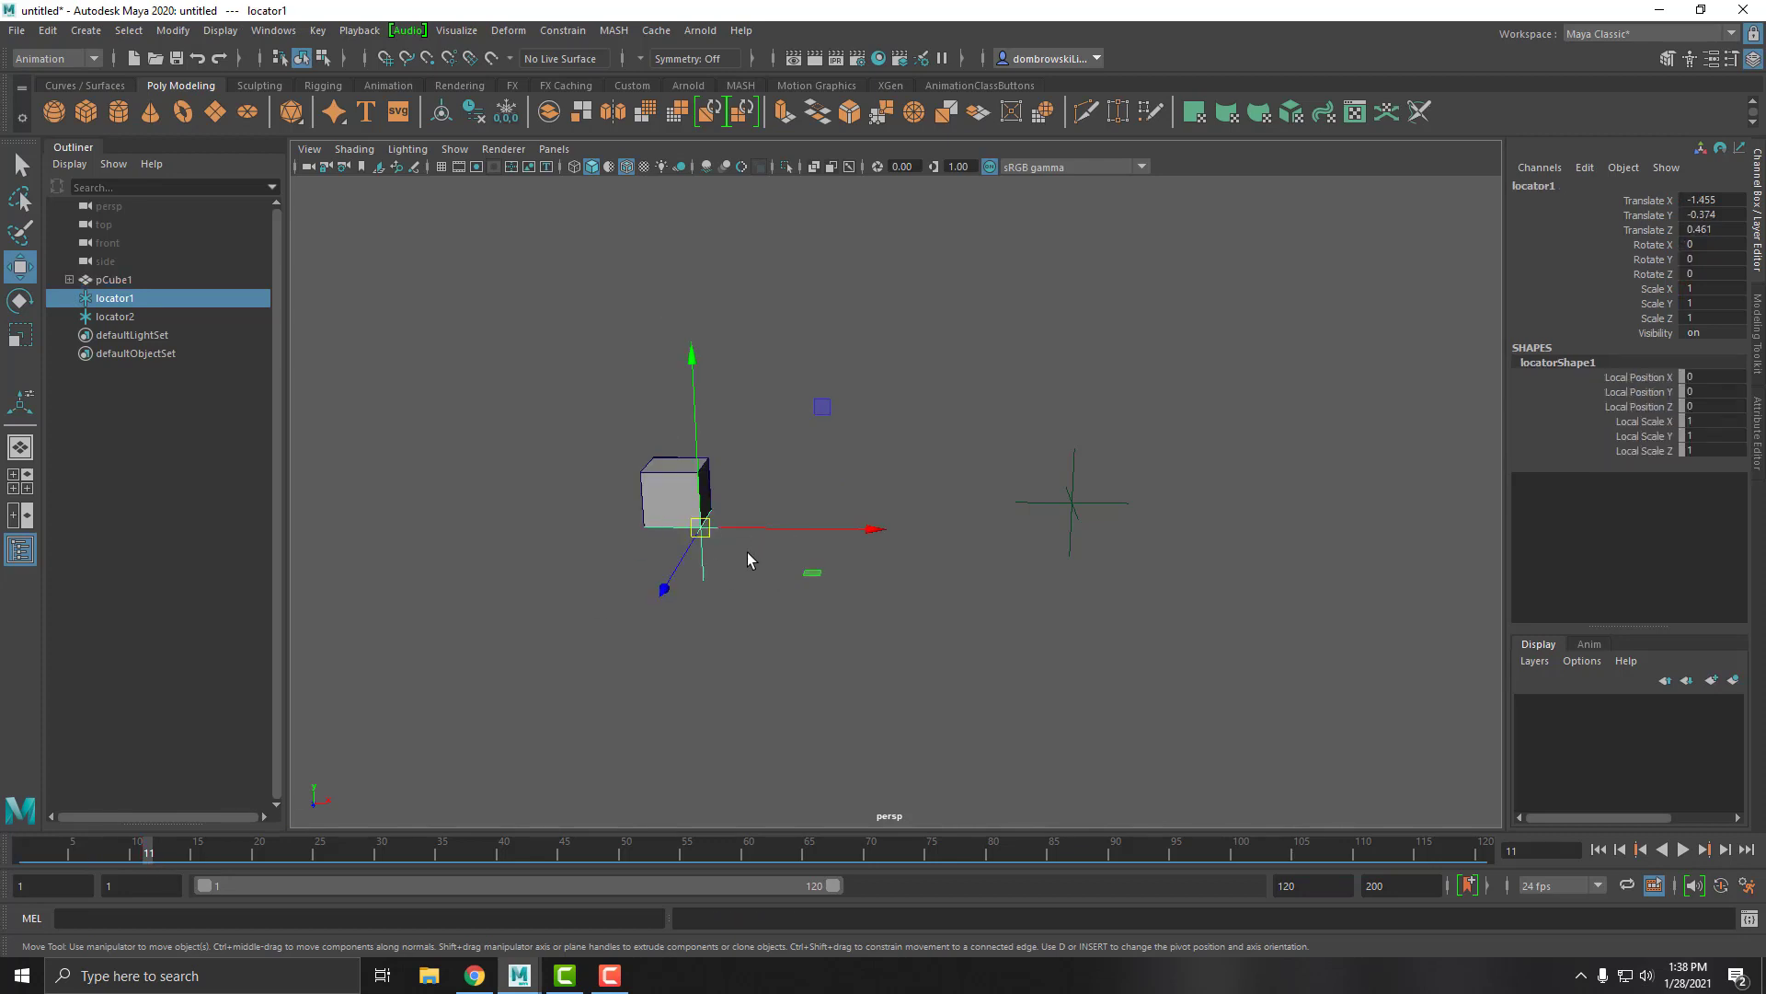
left_click(688, 506)
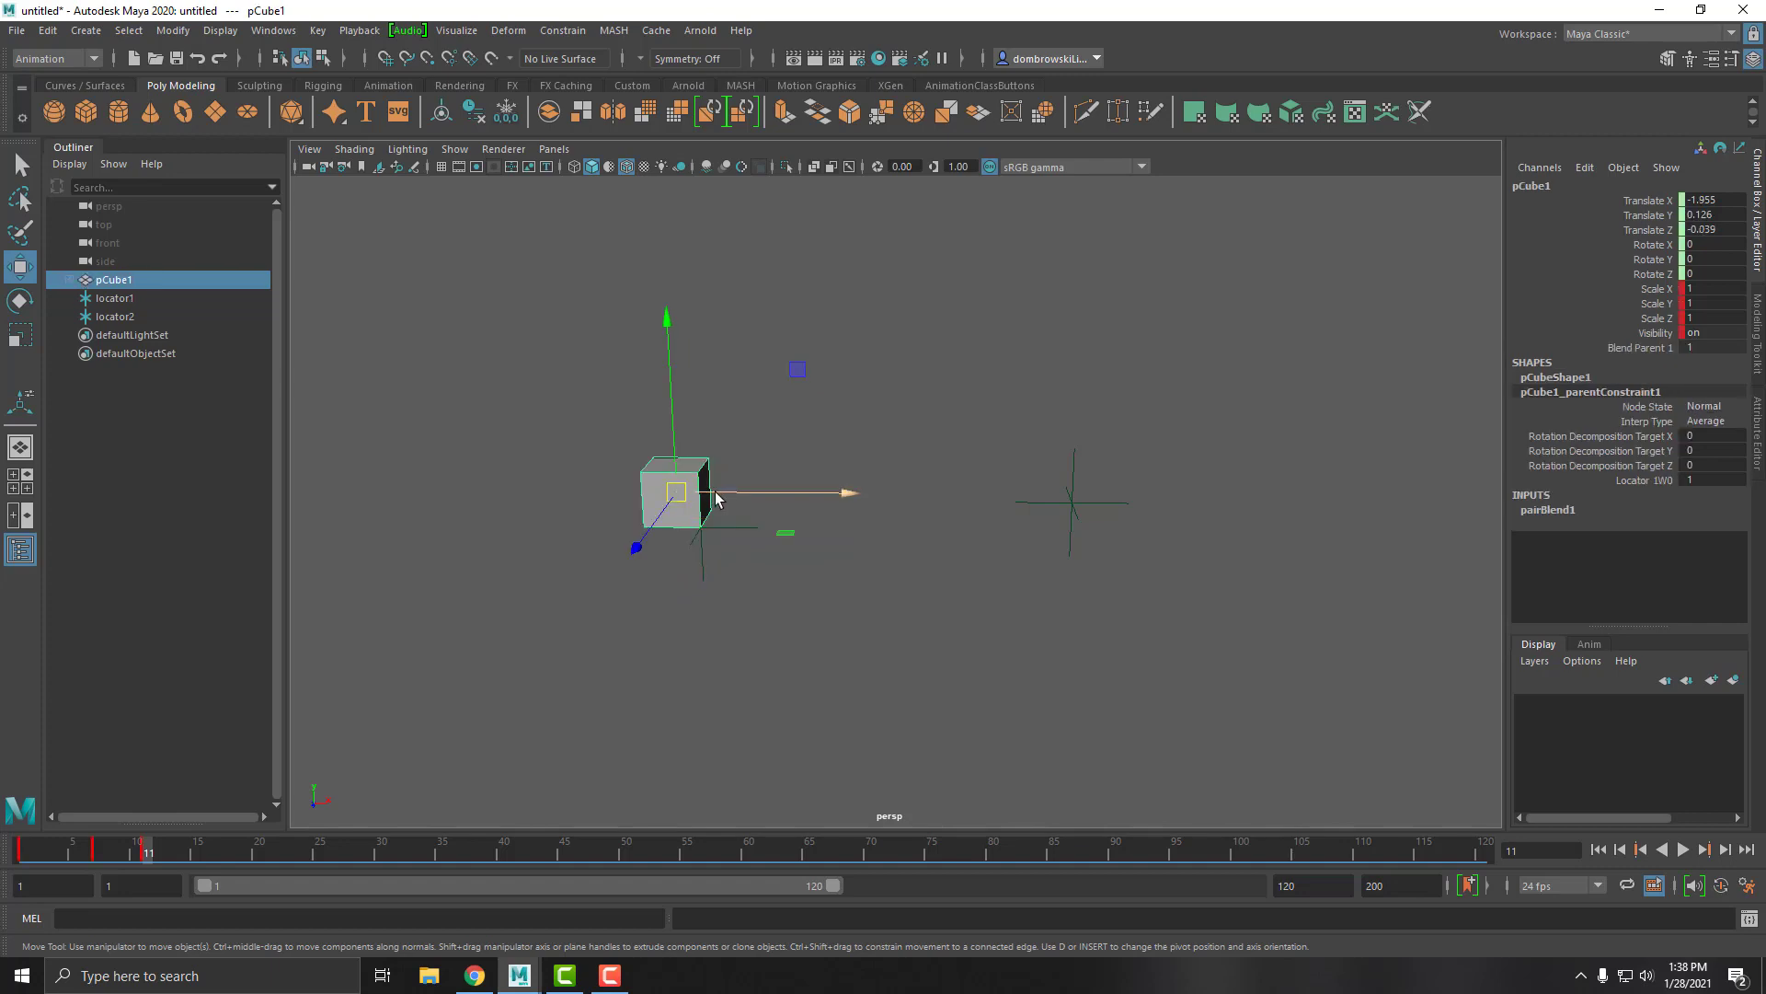
left_click(1622, 349)
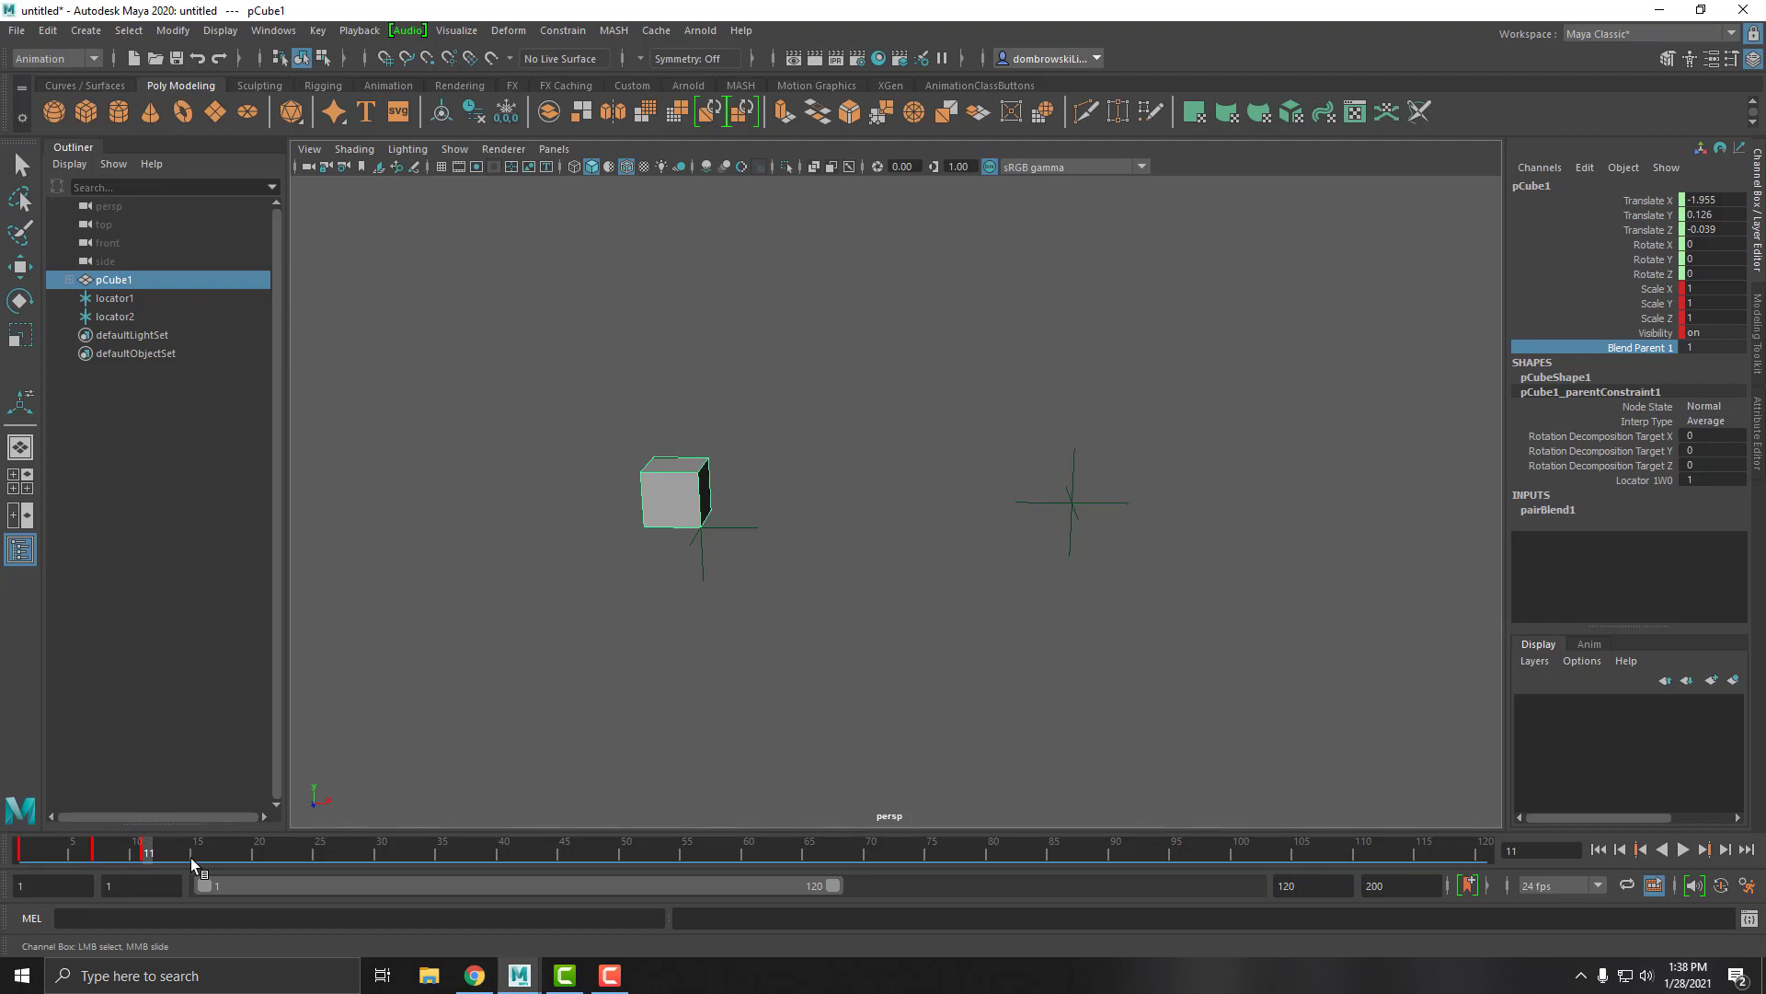
left_click_drag(46, 847, 21, 847)
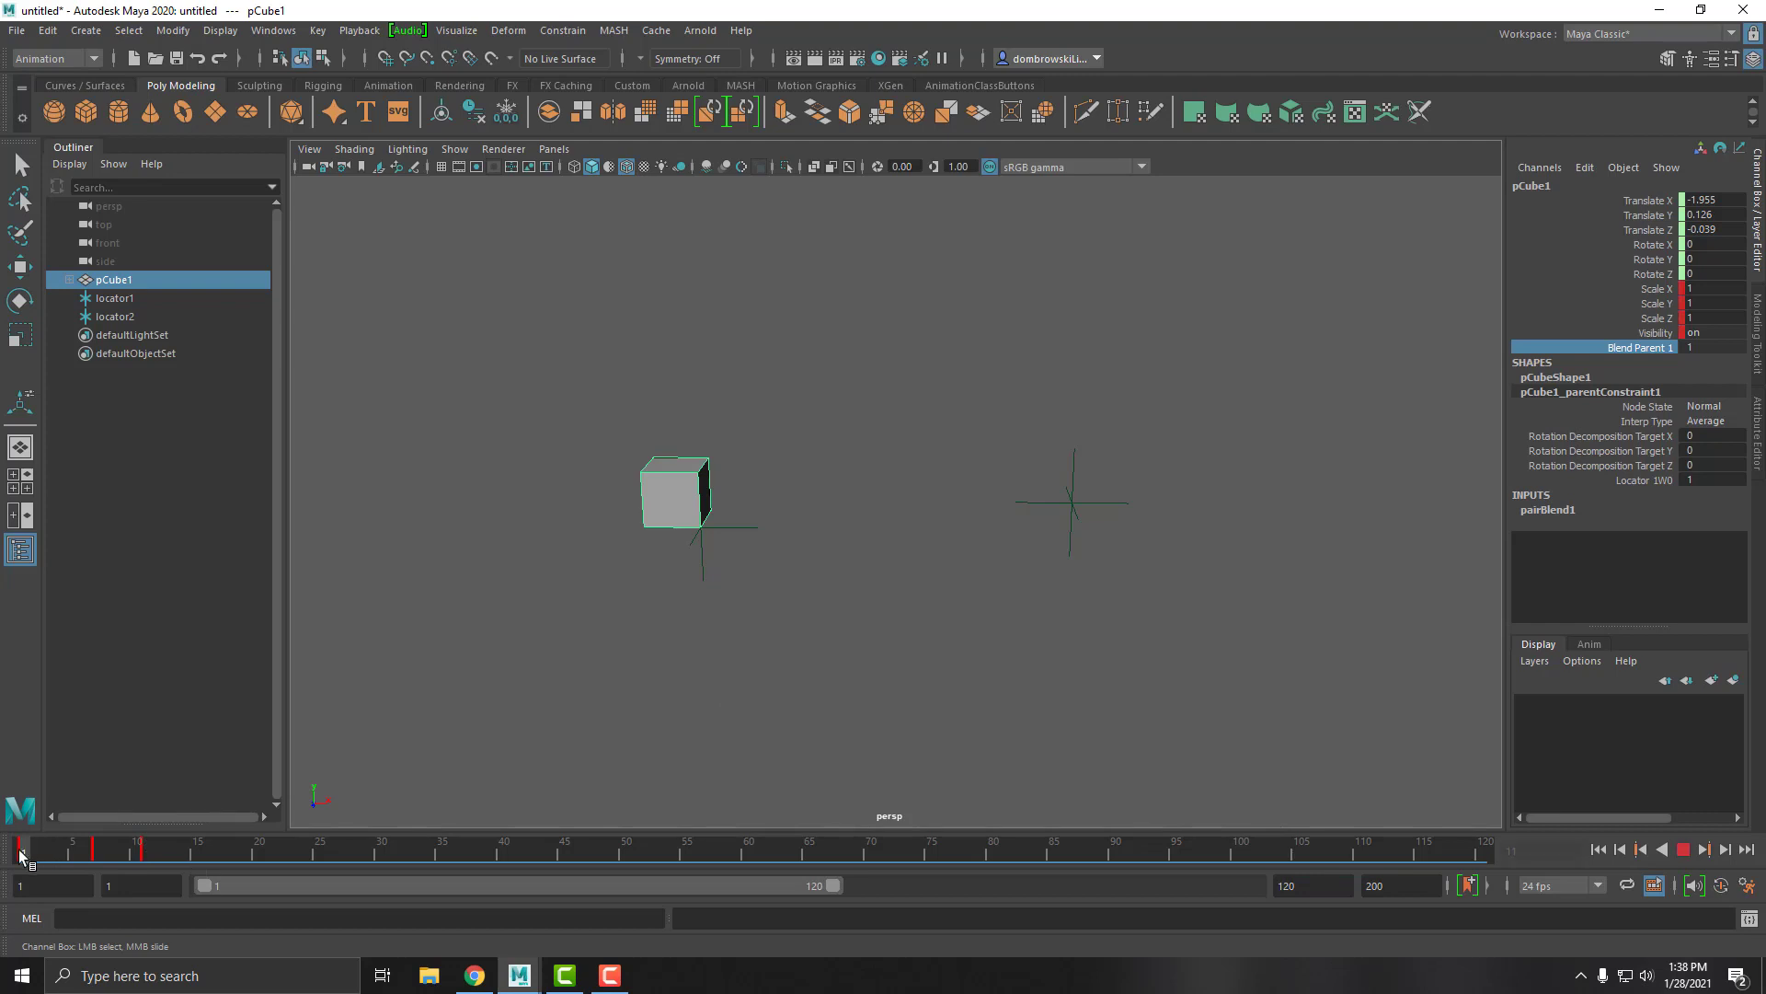
double_click(1693, 346)
key("Return")
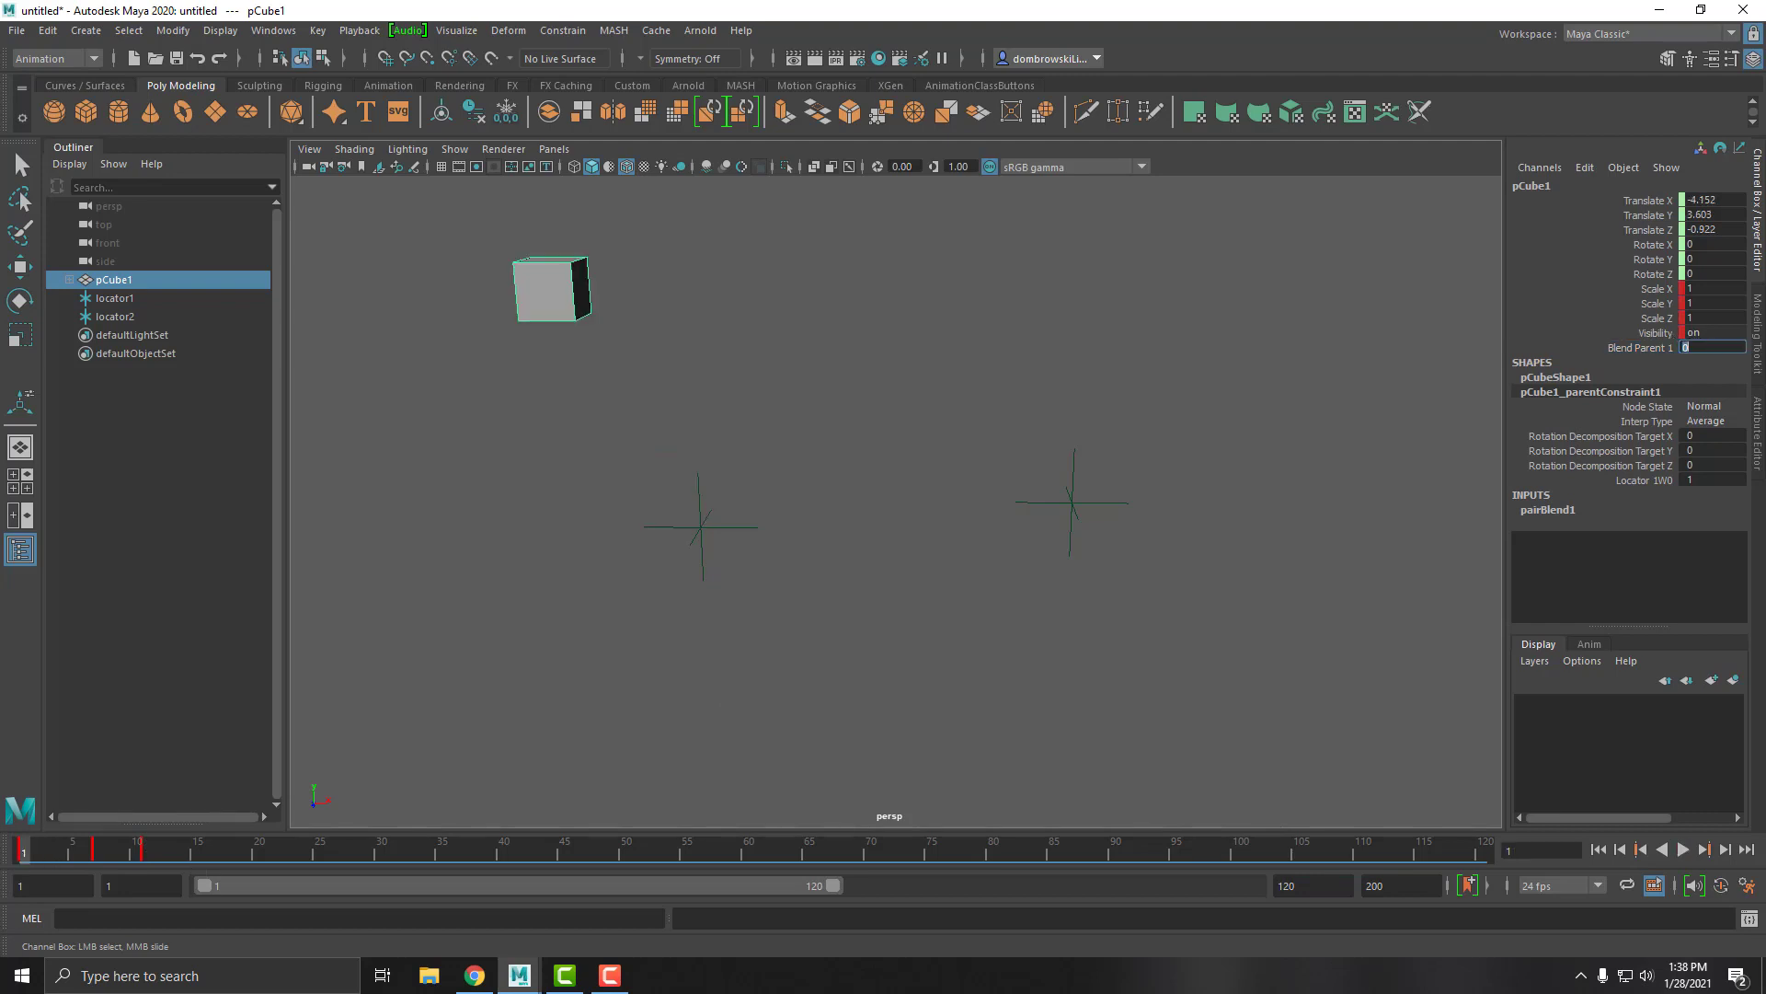
right_click(1632, 340)
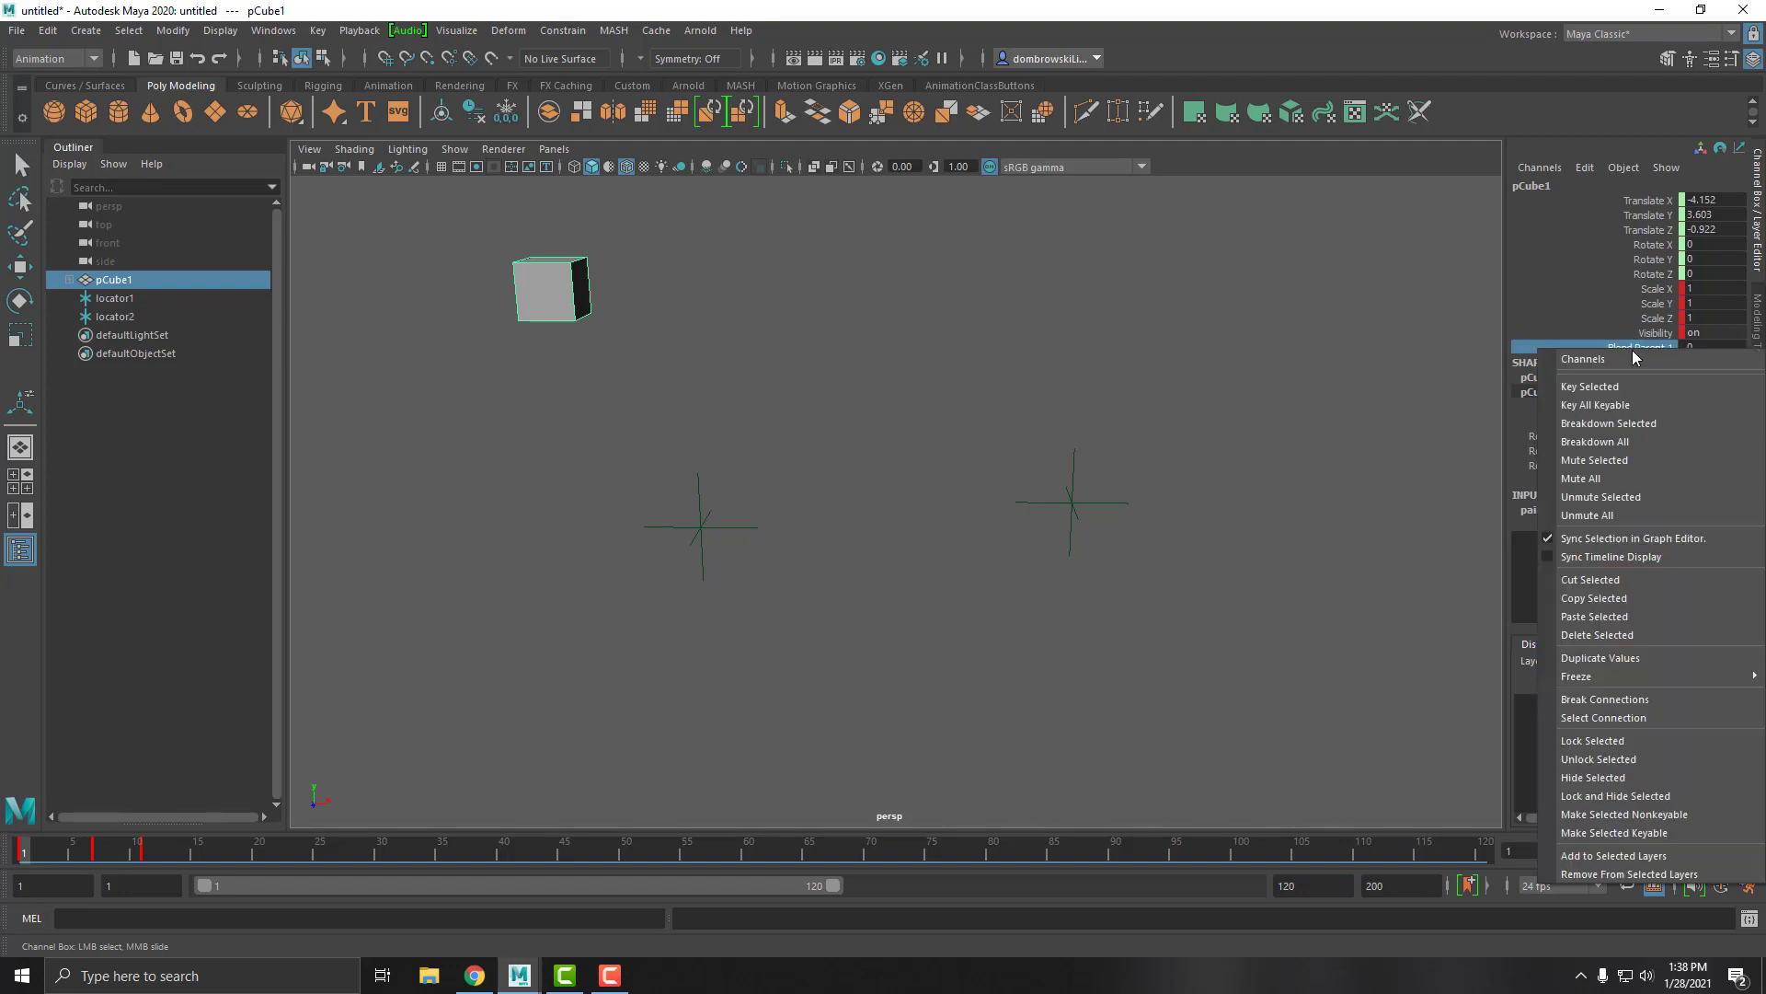
left_click(1634, 387)
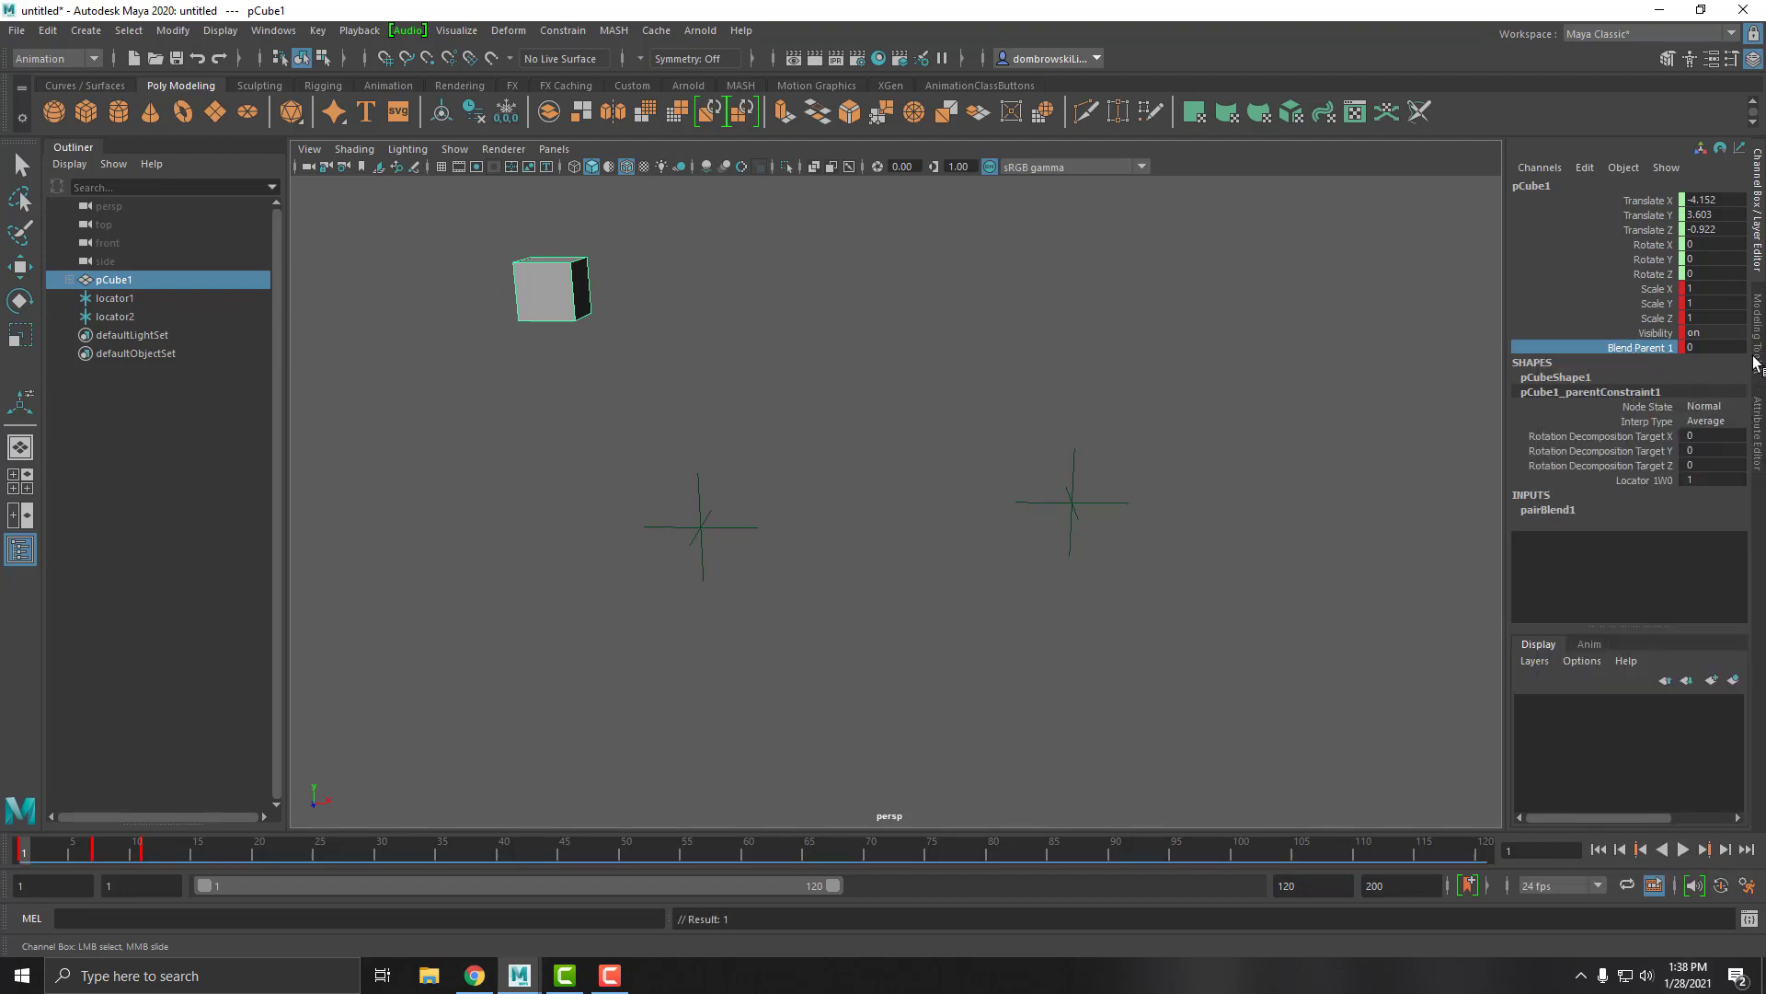
- Set Blend Parent 1 to 1 and key it at frame 12
left_click_drag(57, 850, 160, 855)
right_click(1638, 348)
left_click(1157, 561)
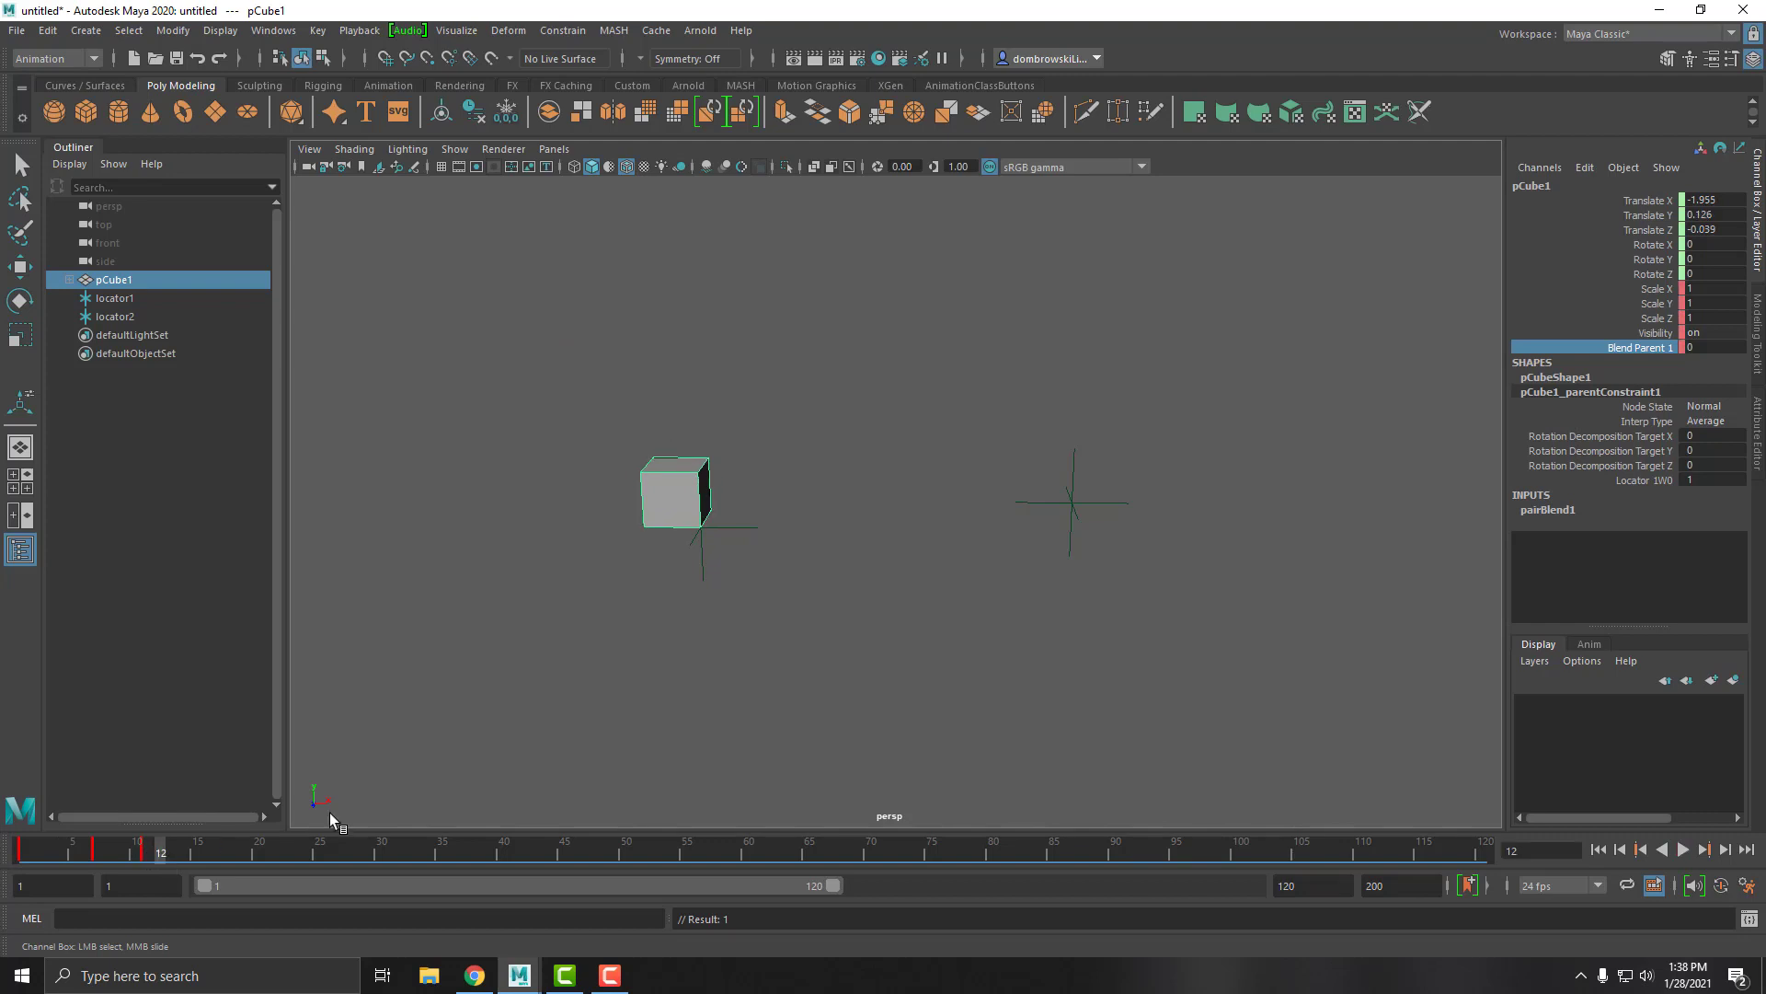
double_click(1727, 347)
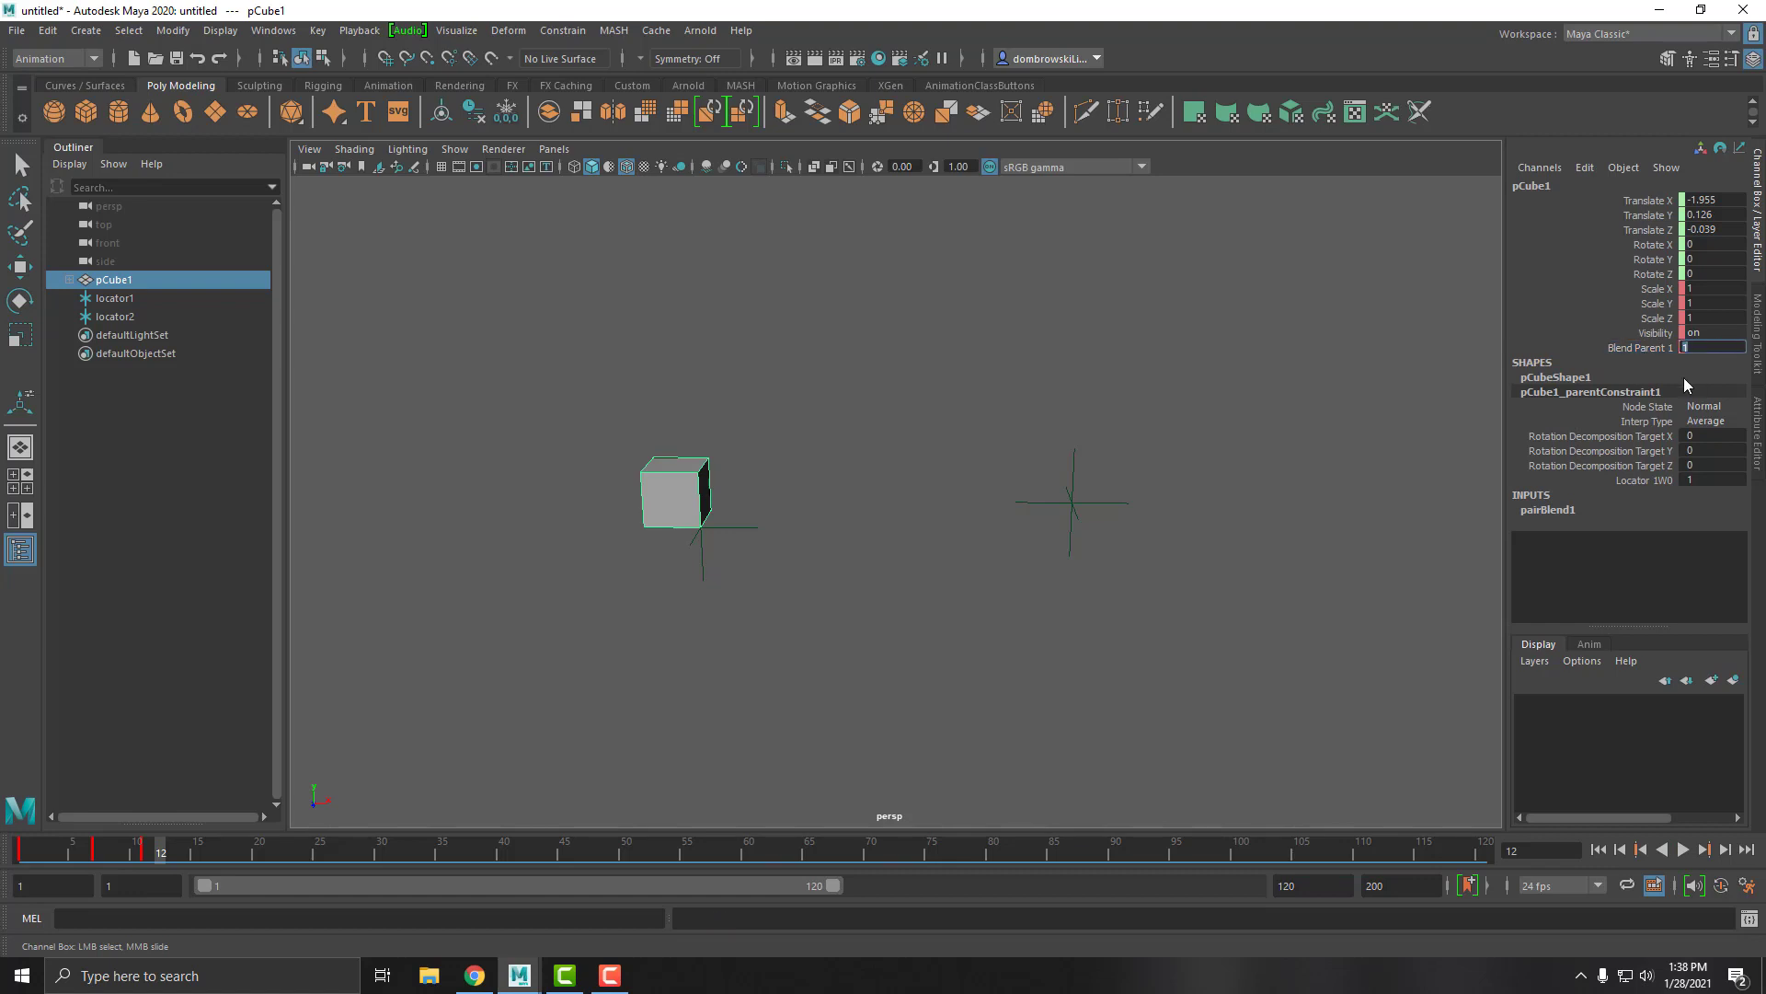
left_click(1631, 348)
right_click(1631, 346)
left_click(1641, 385)
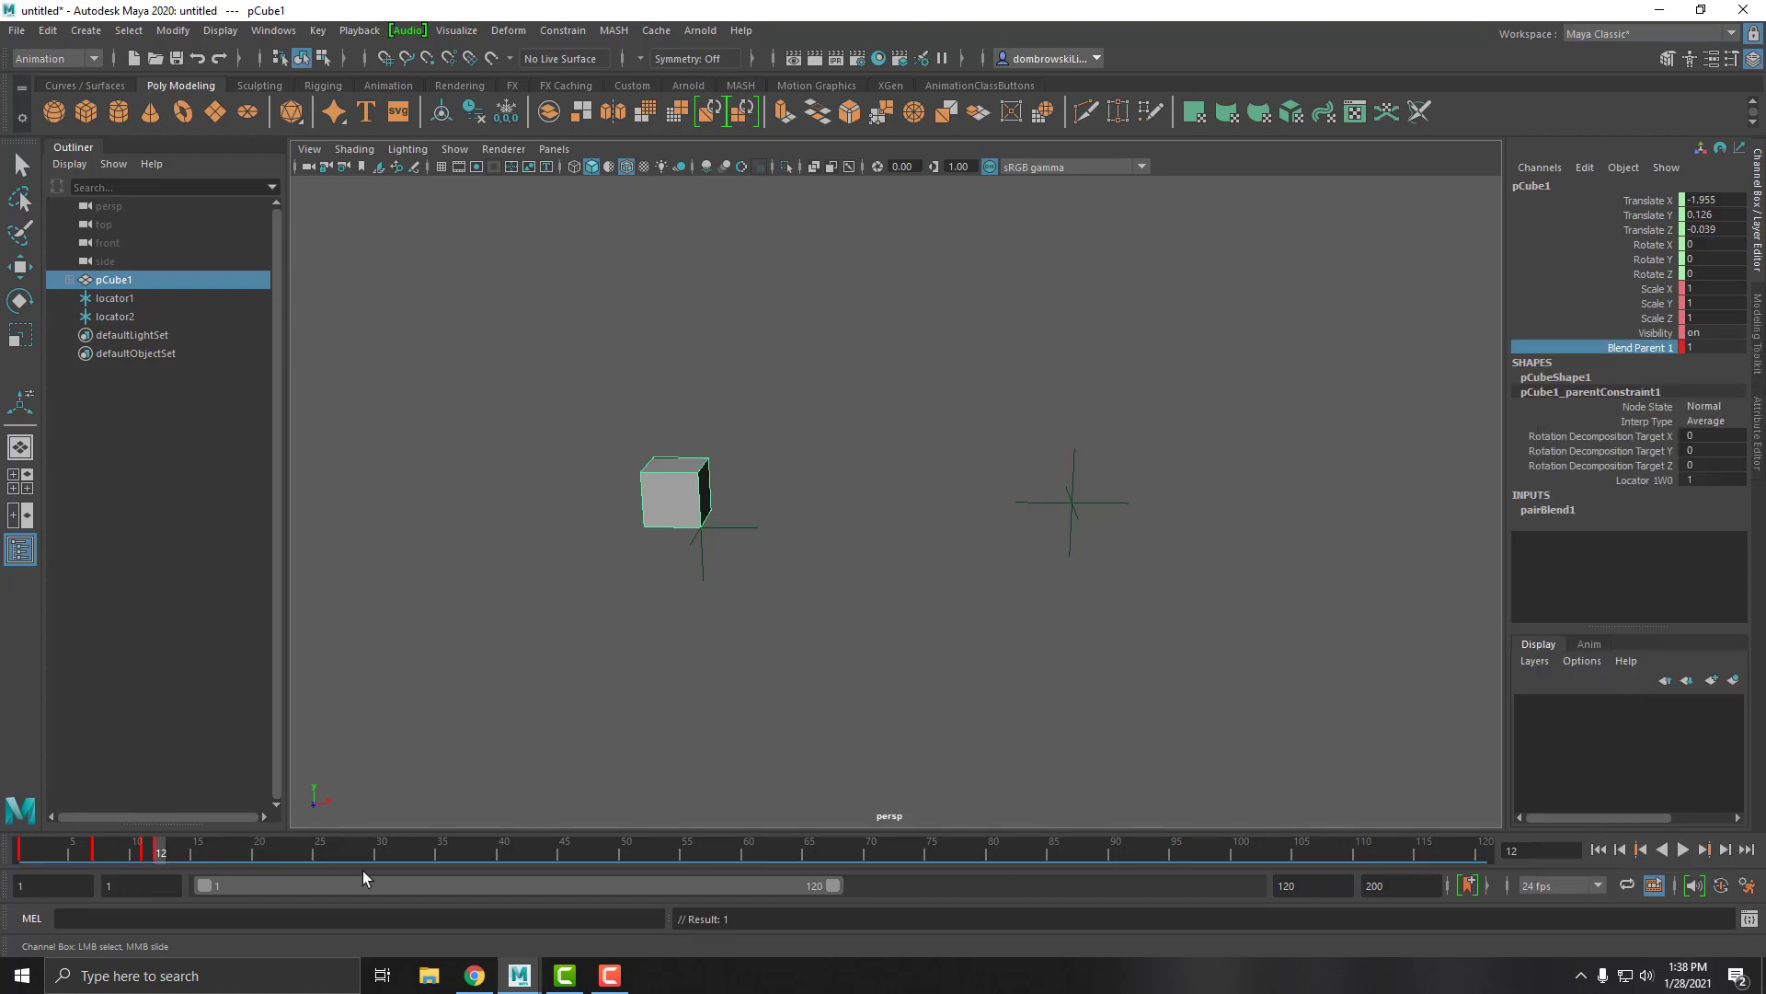
mouse_move(155, 841)
left_mouse_down()
mouse_move(72, 859)
mouse_move(181, 864)
mouse_move(164, 865)
left_mouse_up()
- Key locator1 at frame 12, then rotate it to Rotate Z -98.735 and key it at frame 20
left_click(752, 527)
key("w")
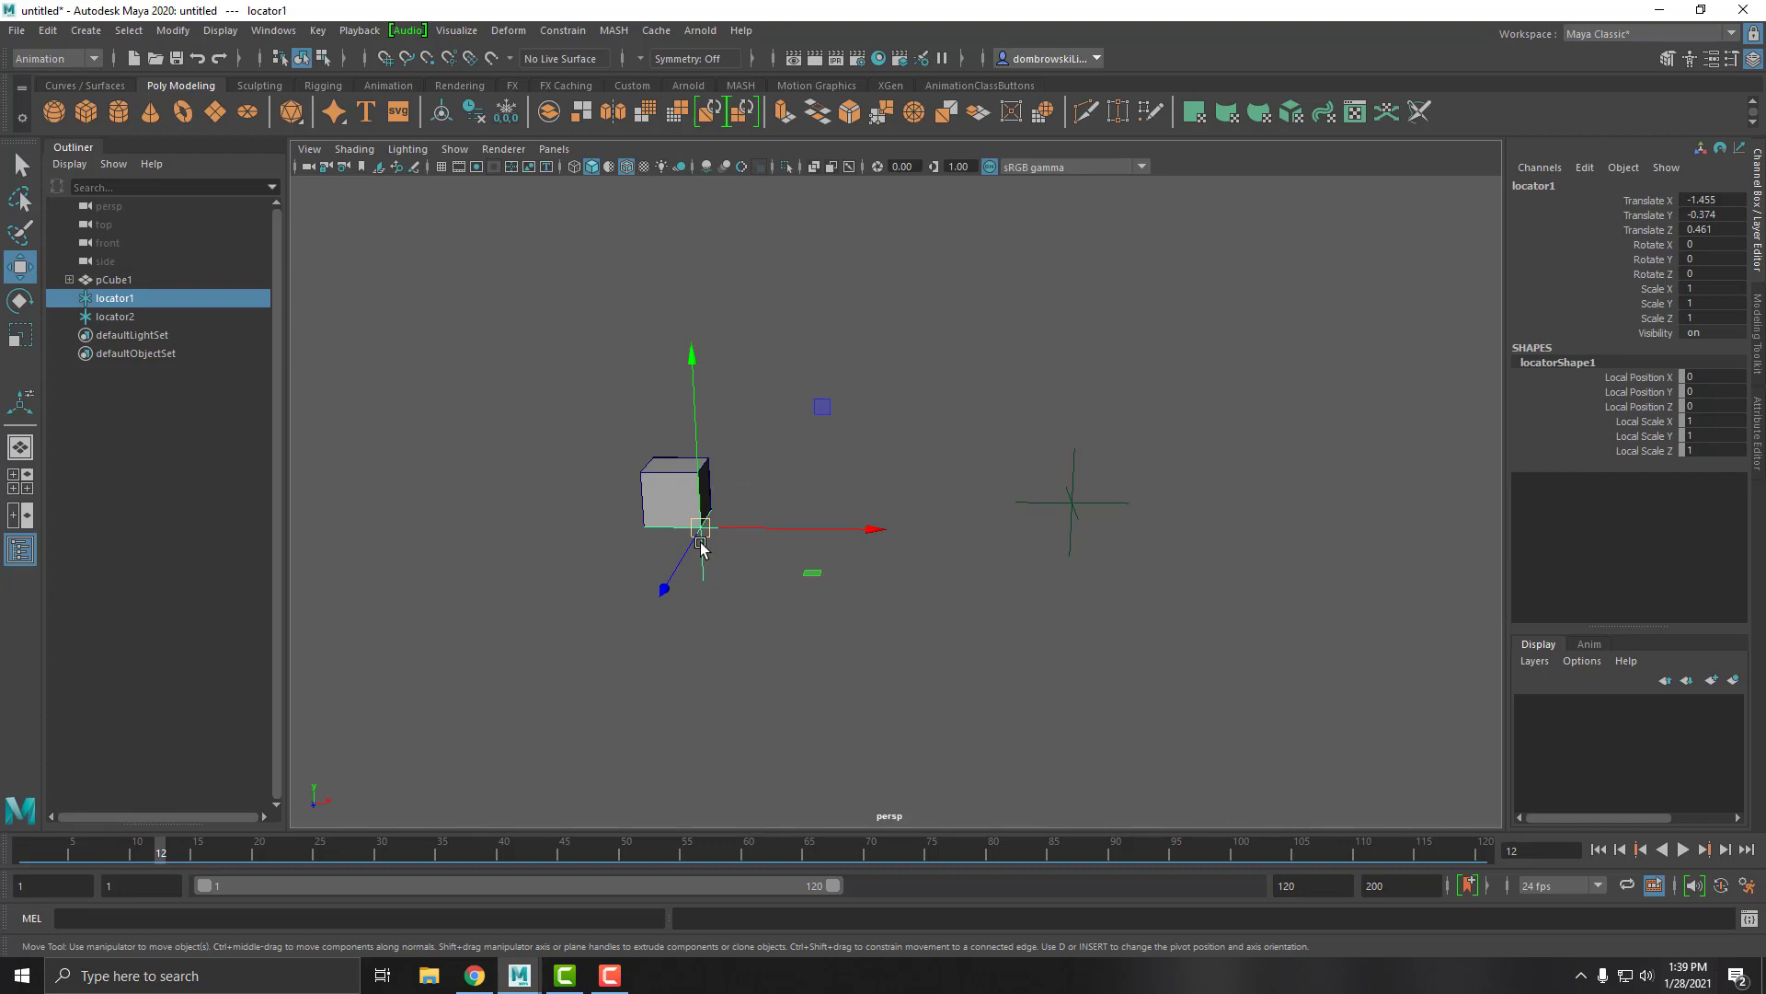
key("s")
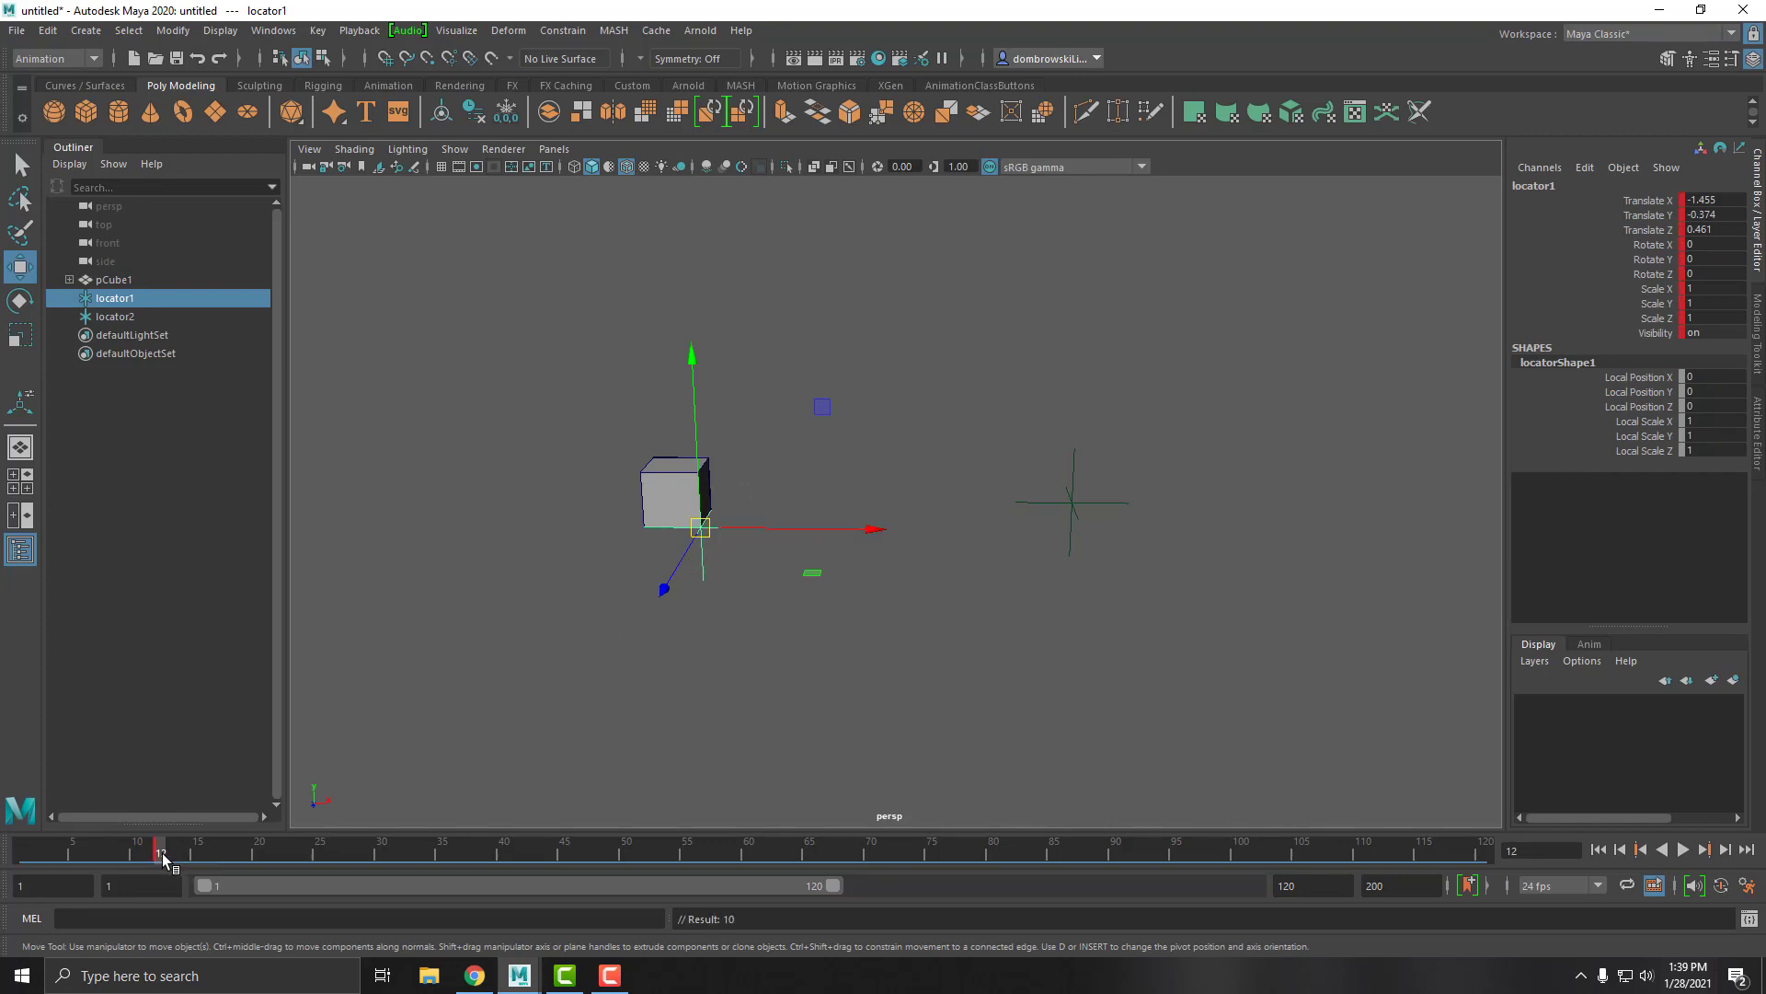
key("alt+v")
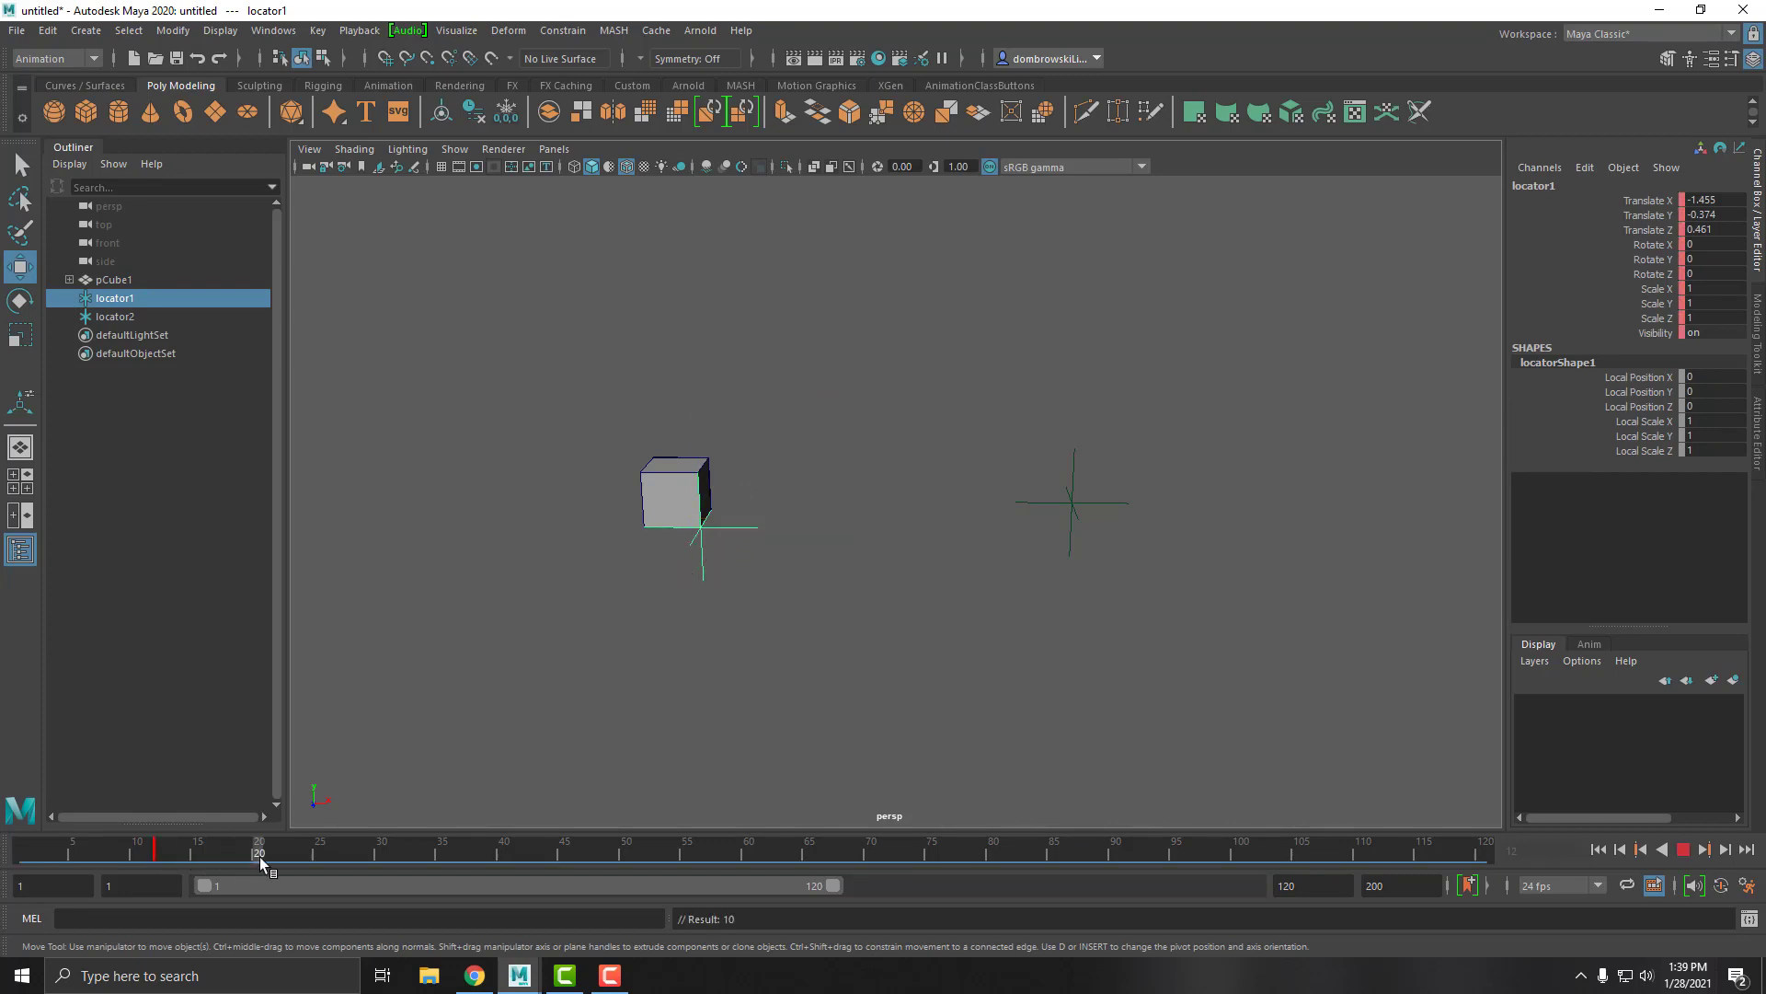
left_click(260, 858)
key("e")
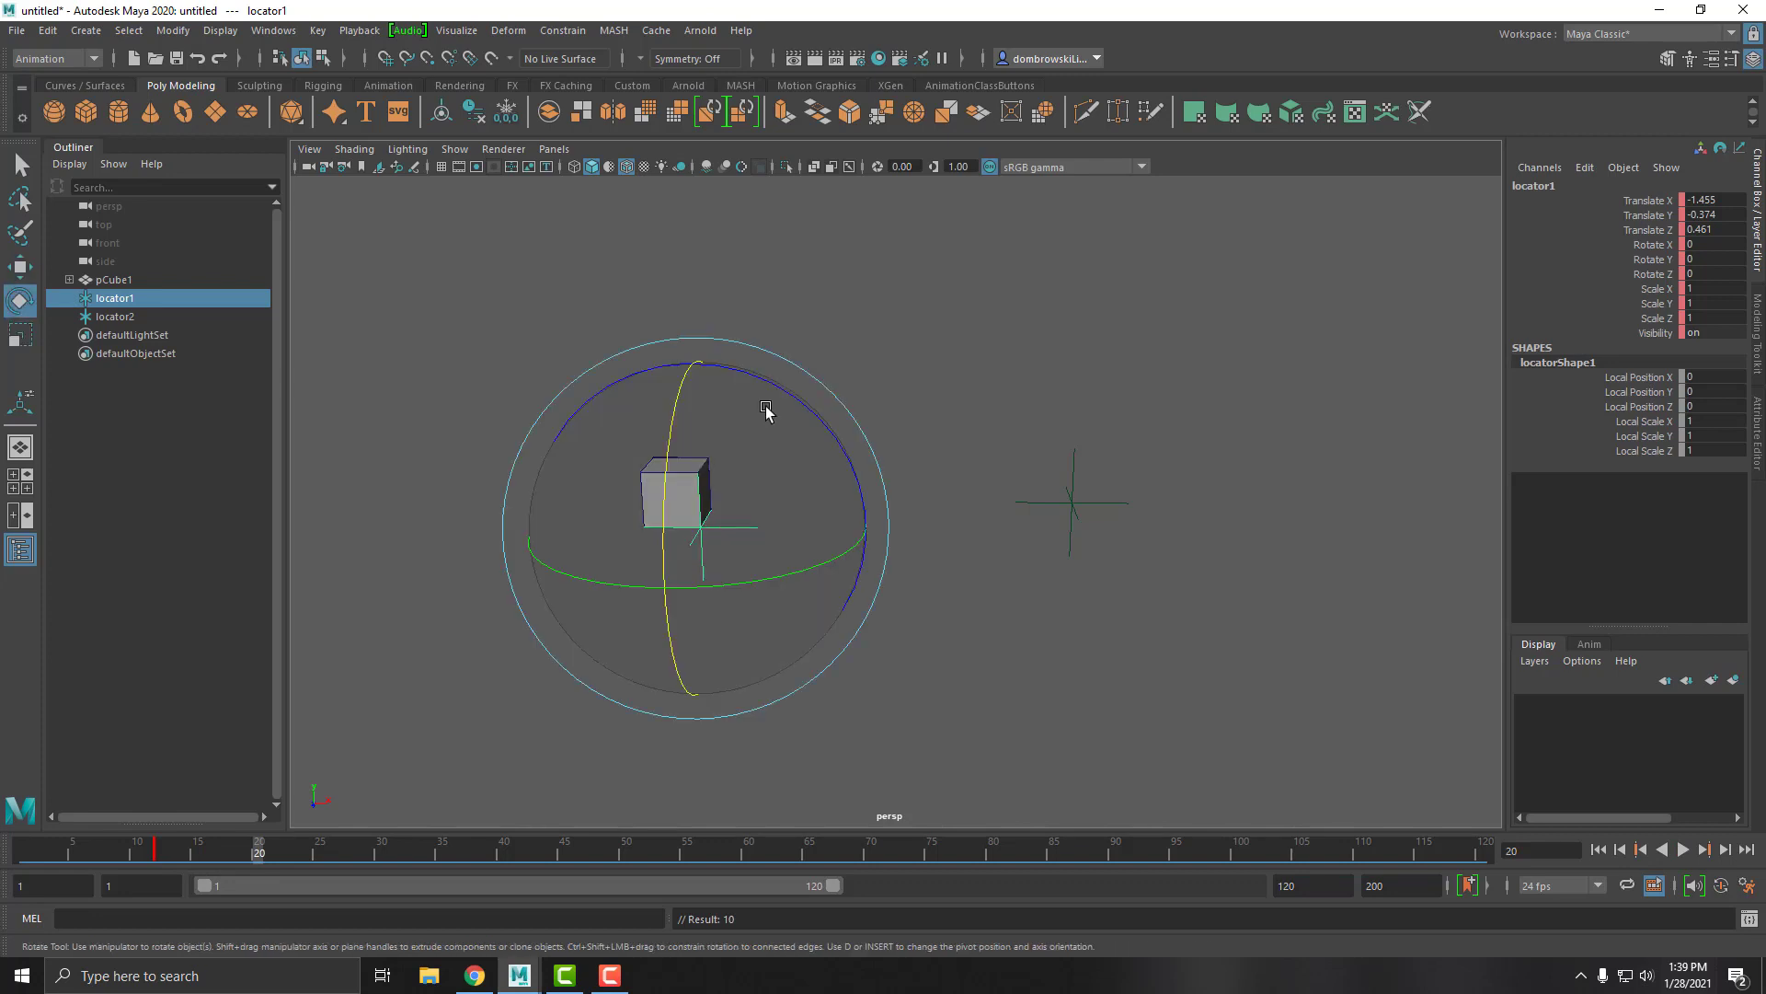
left_click_drag(745, 375, 992, 708)
key("s")
key("alt+v")
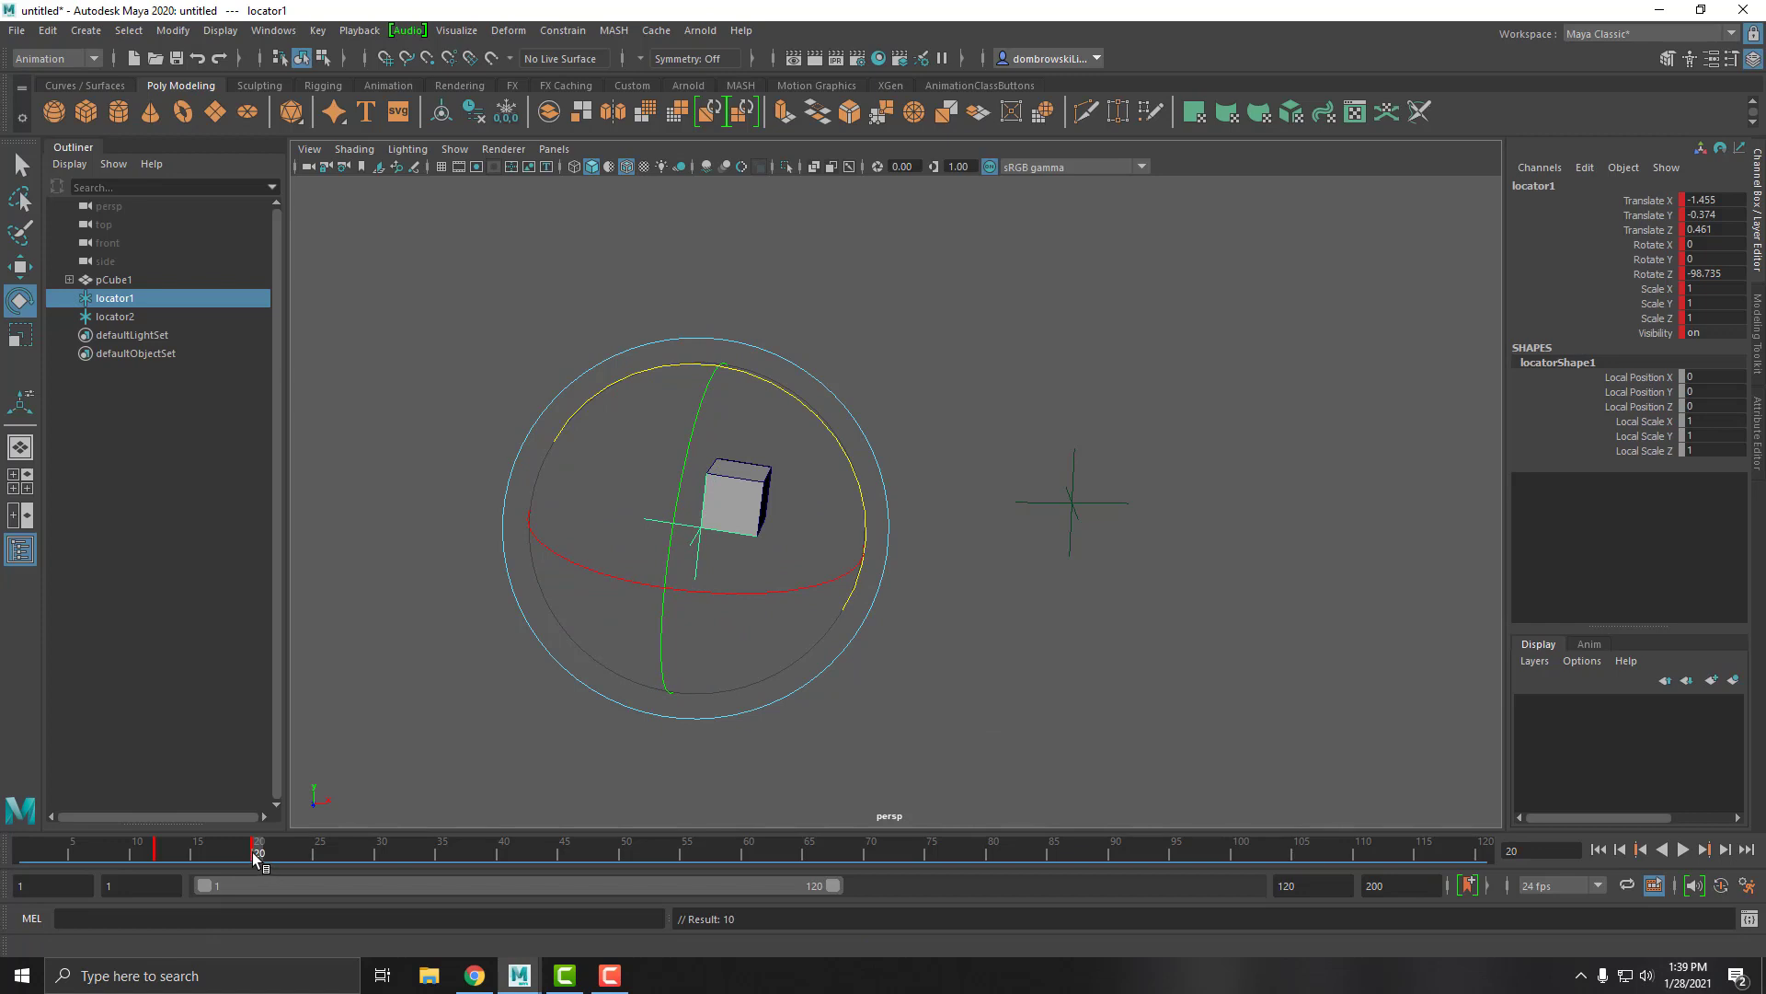
key("alt+v")
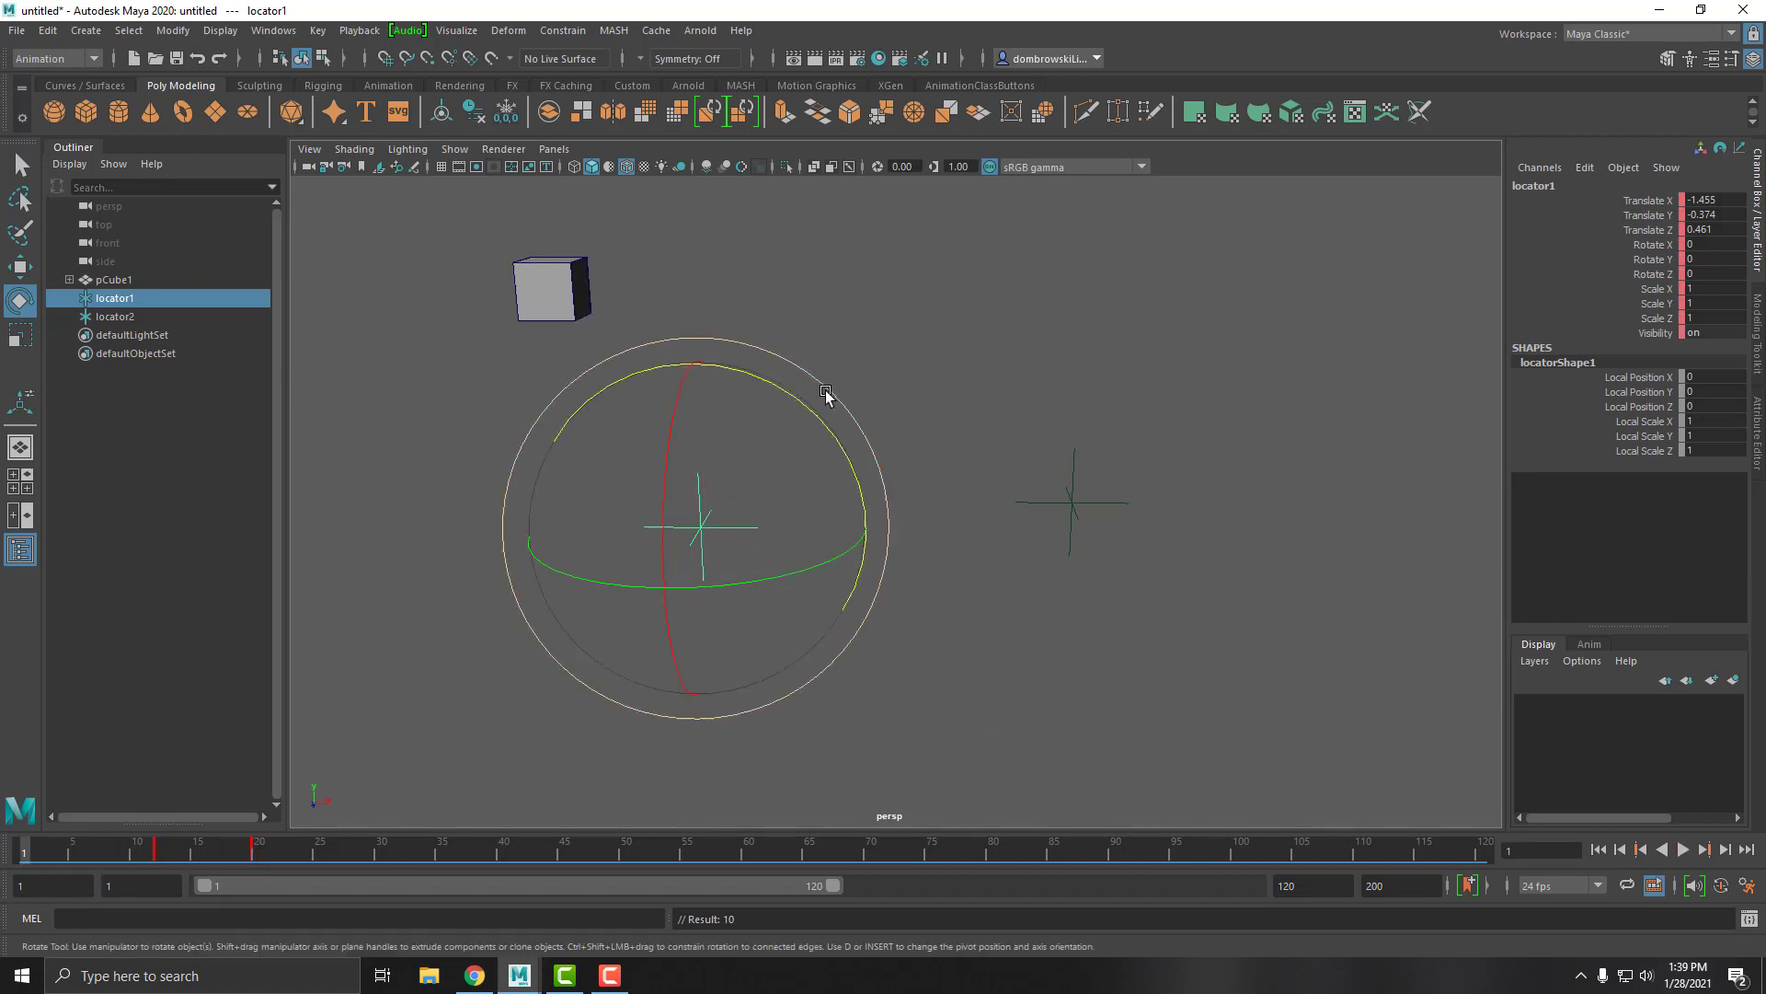
- Play and scrub the animation to check the cube tipping over as it lands
left_click(583, 300)
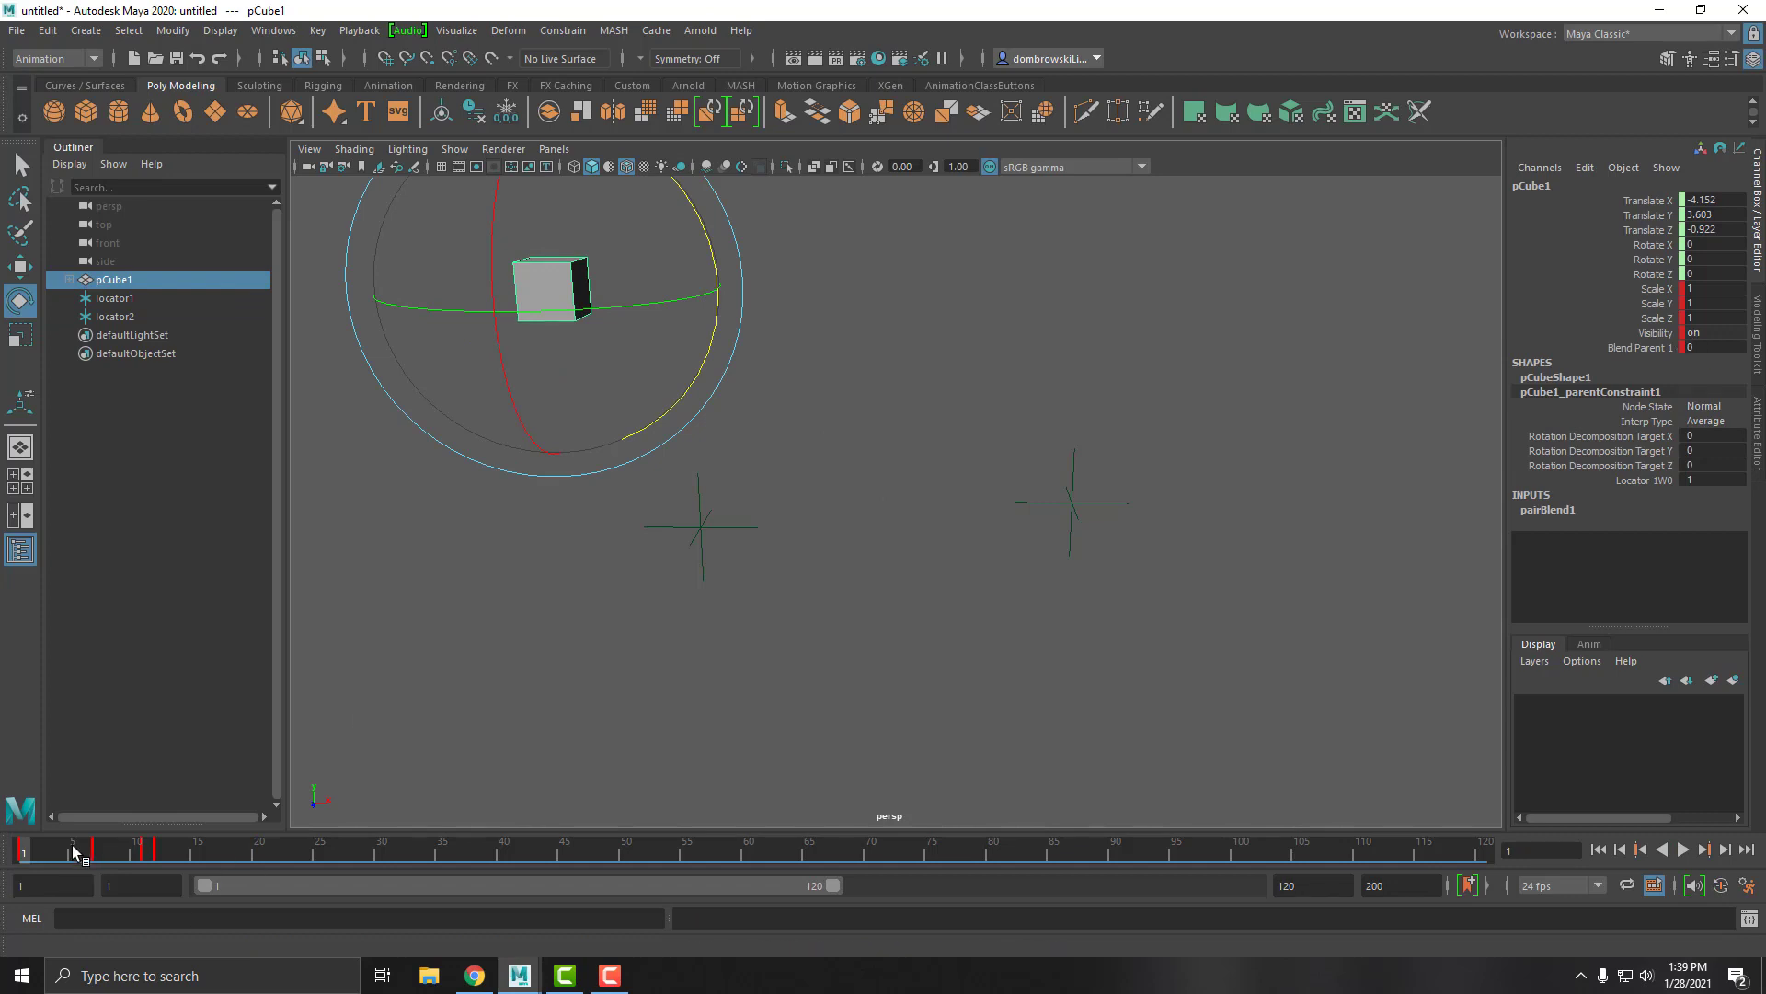
key("alt+v")
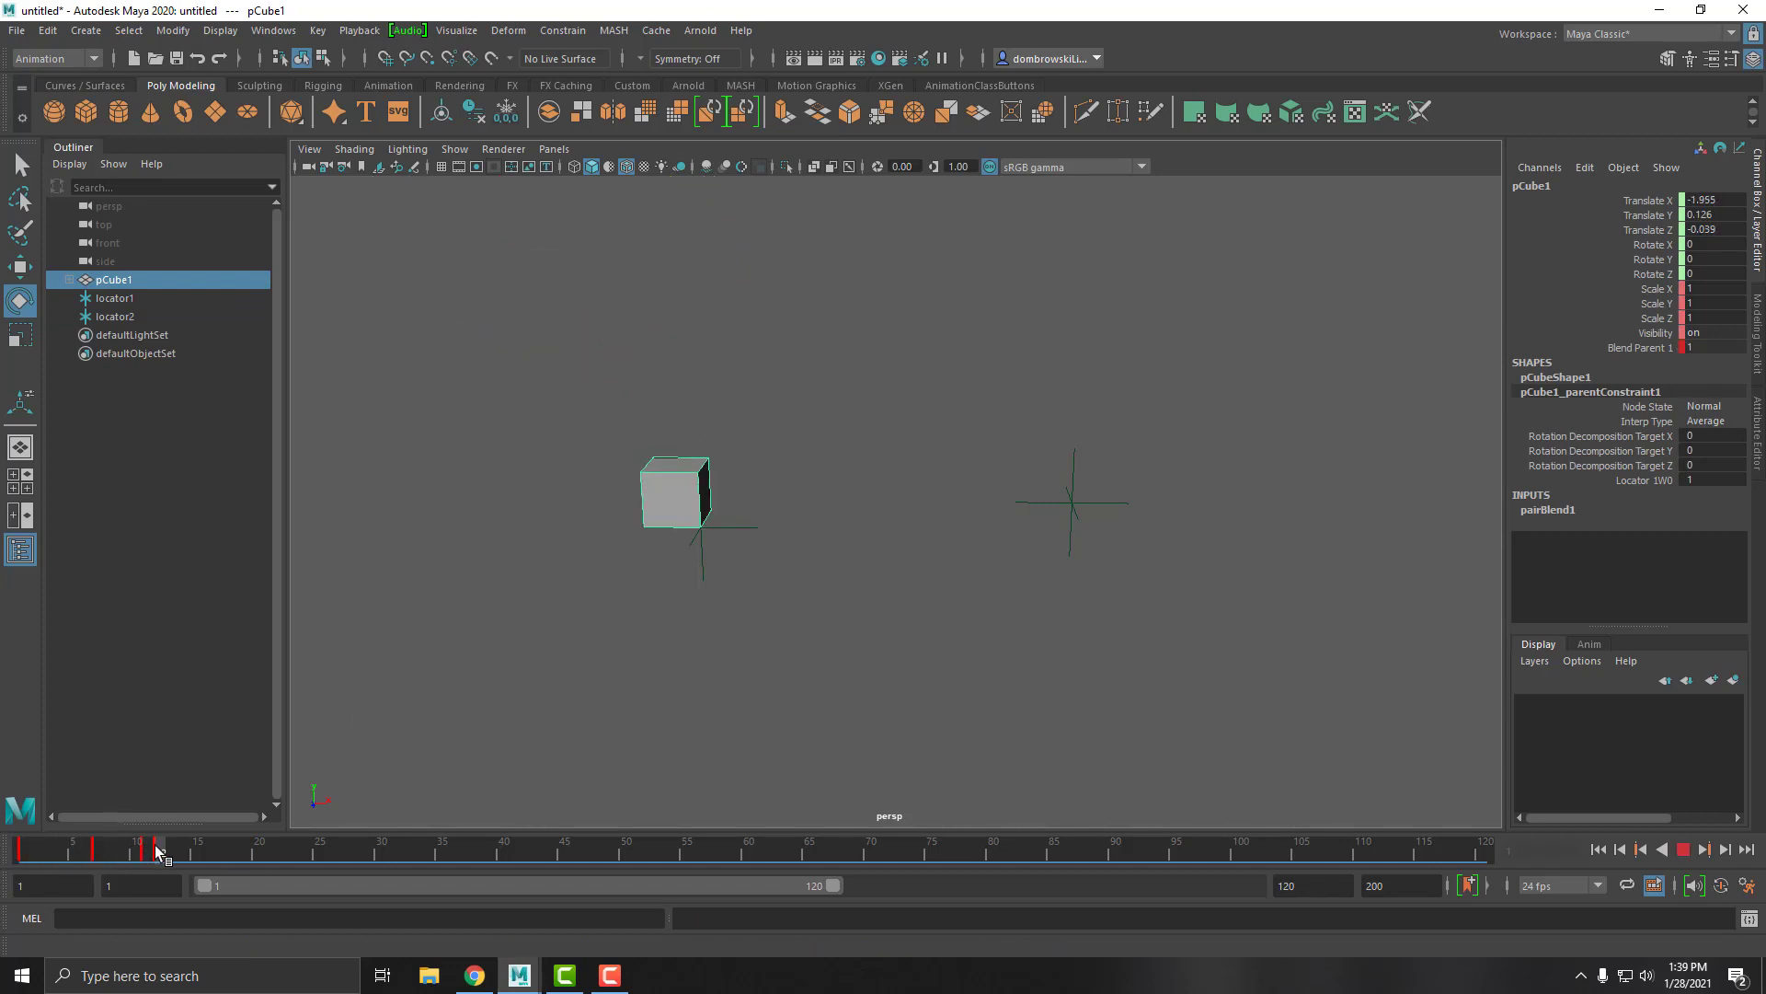
key("alt+v")
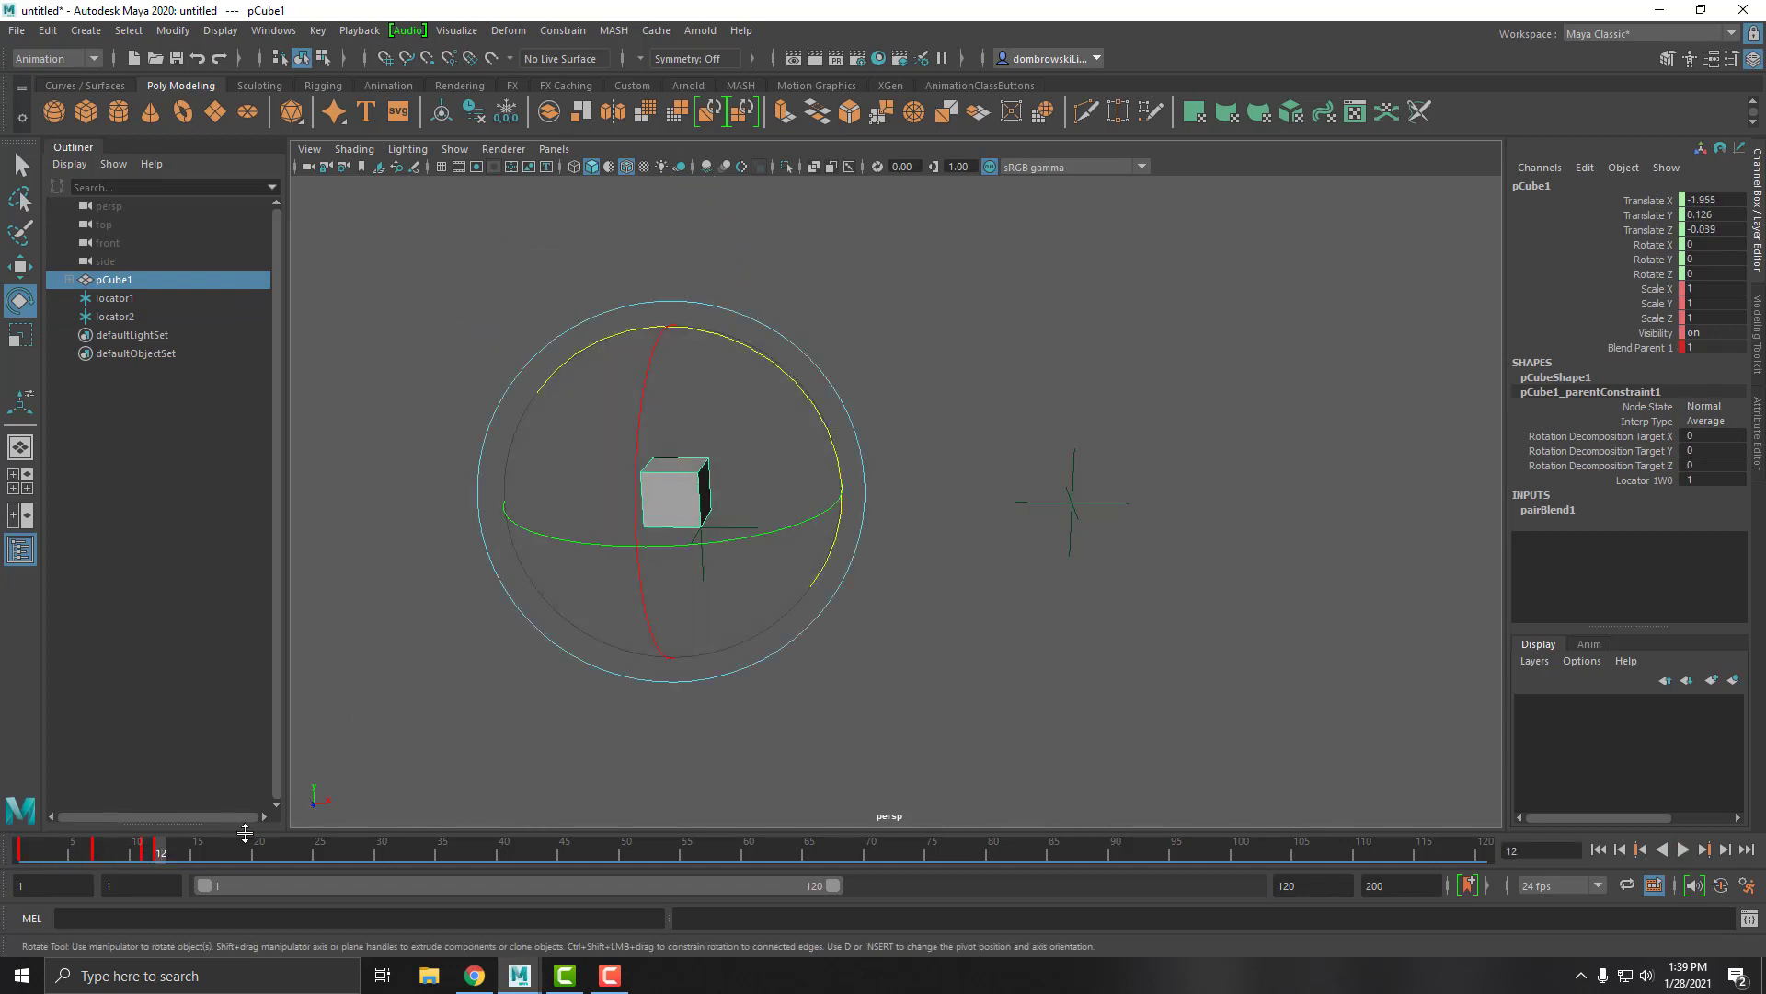
key("w")
key("alt+v")
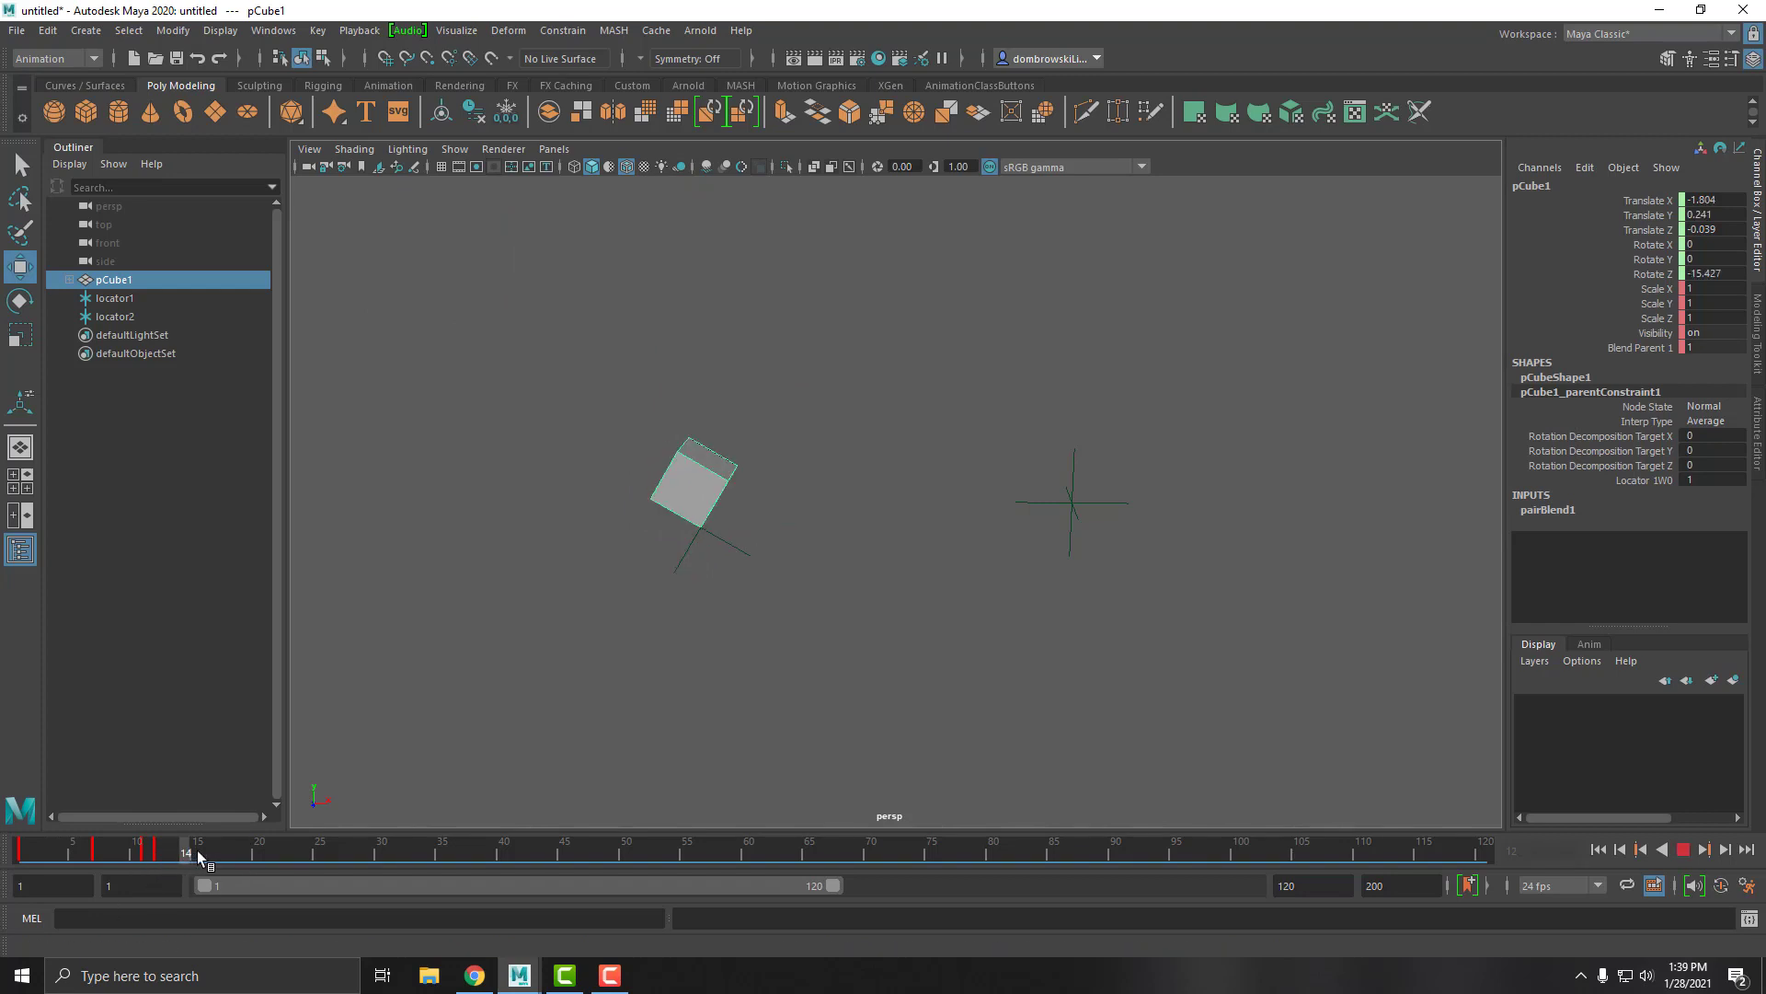
key("alt+v")
left_click(732, 552)
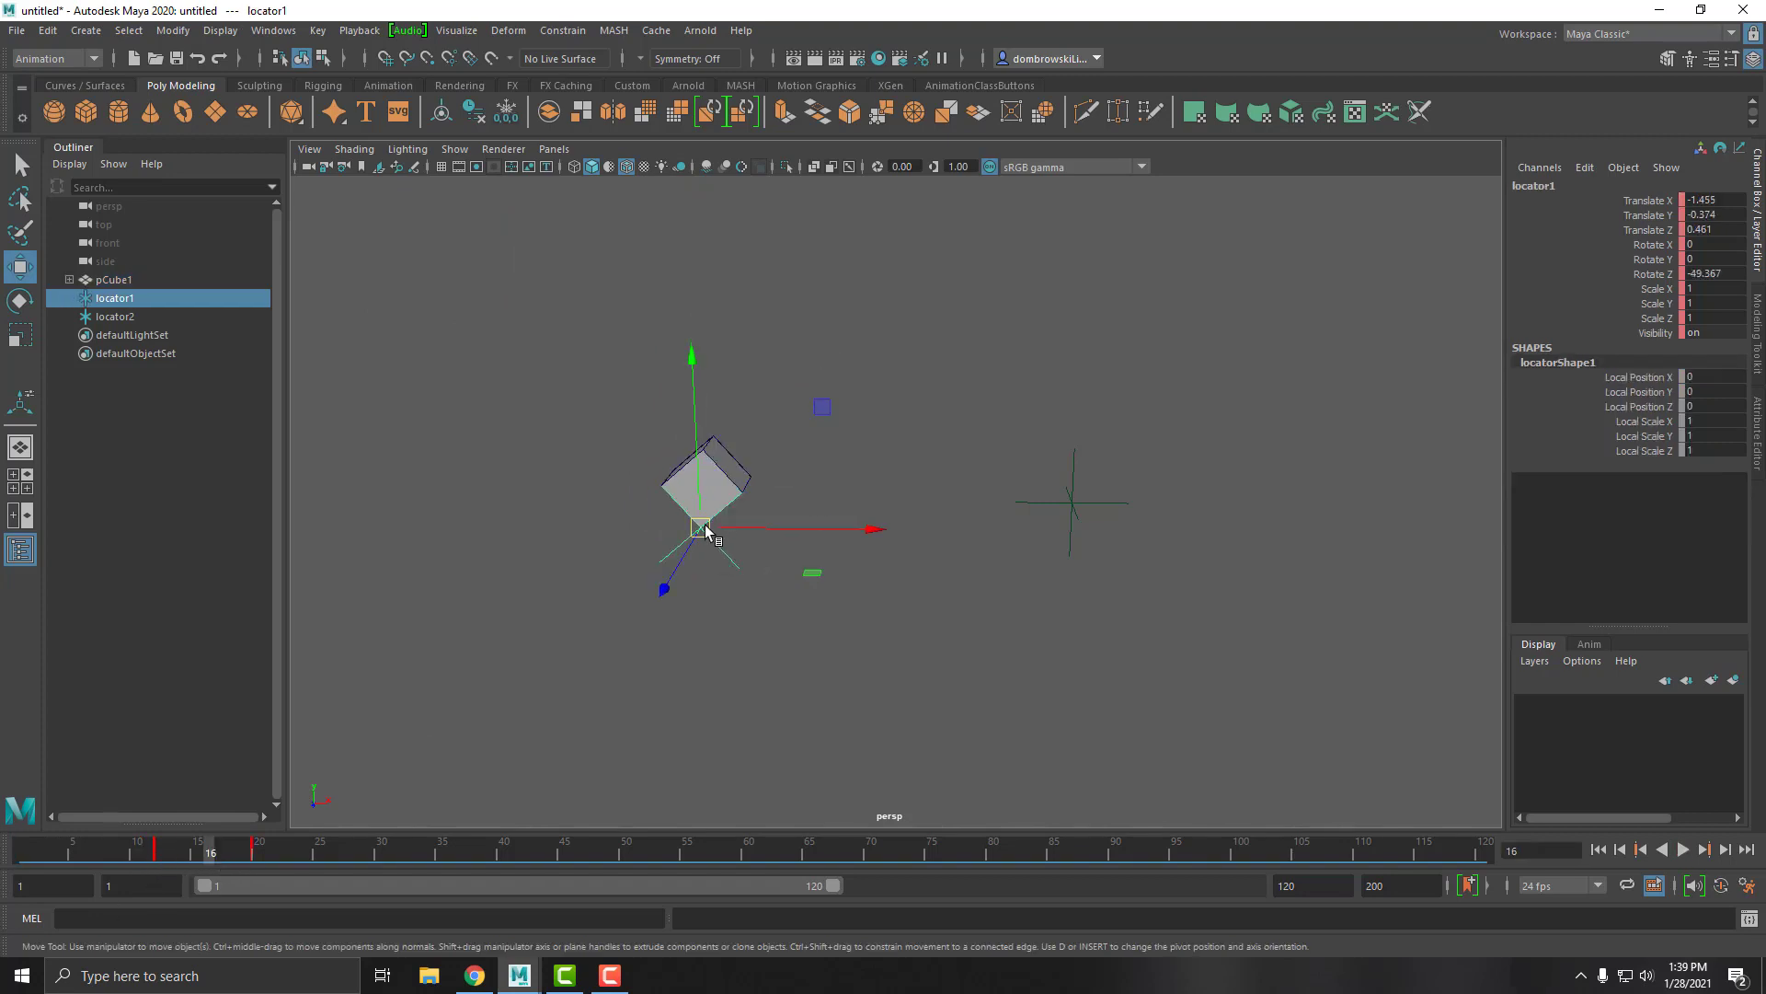
key("alt+v")
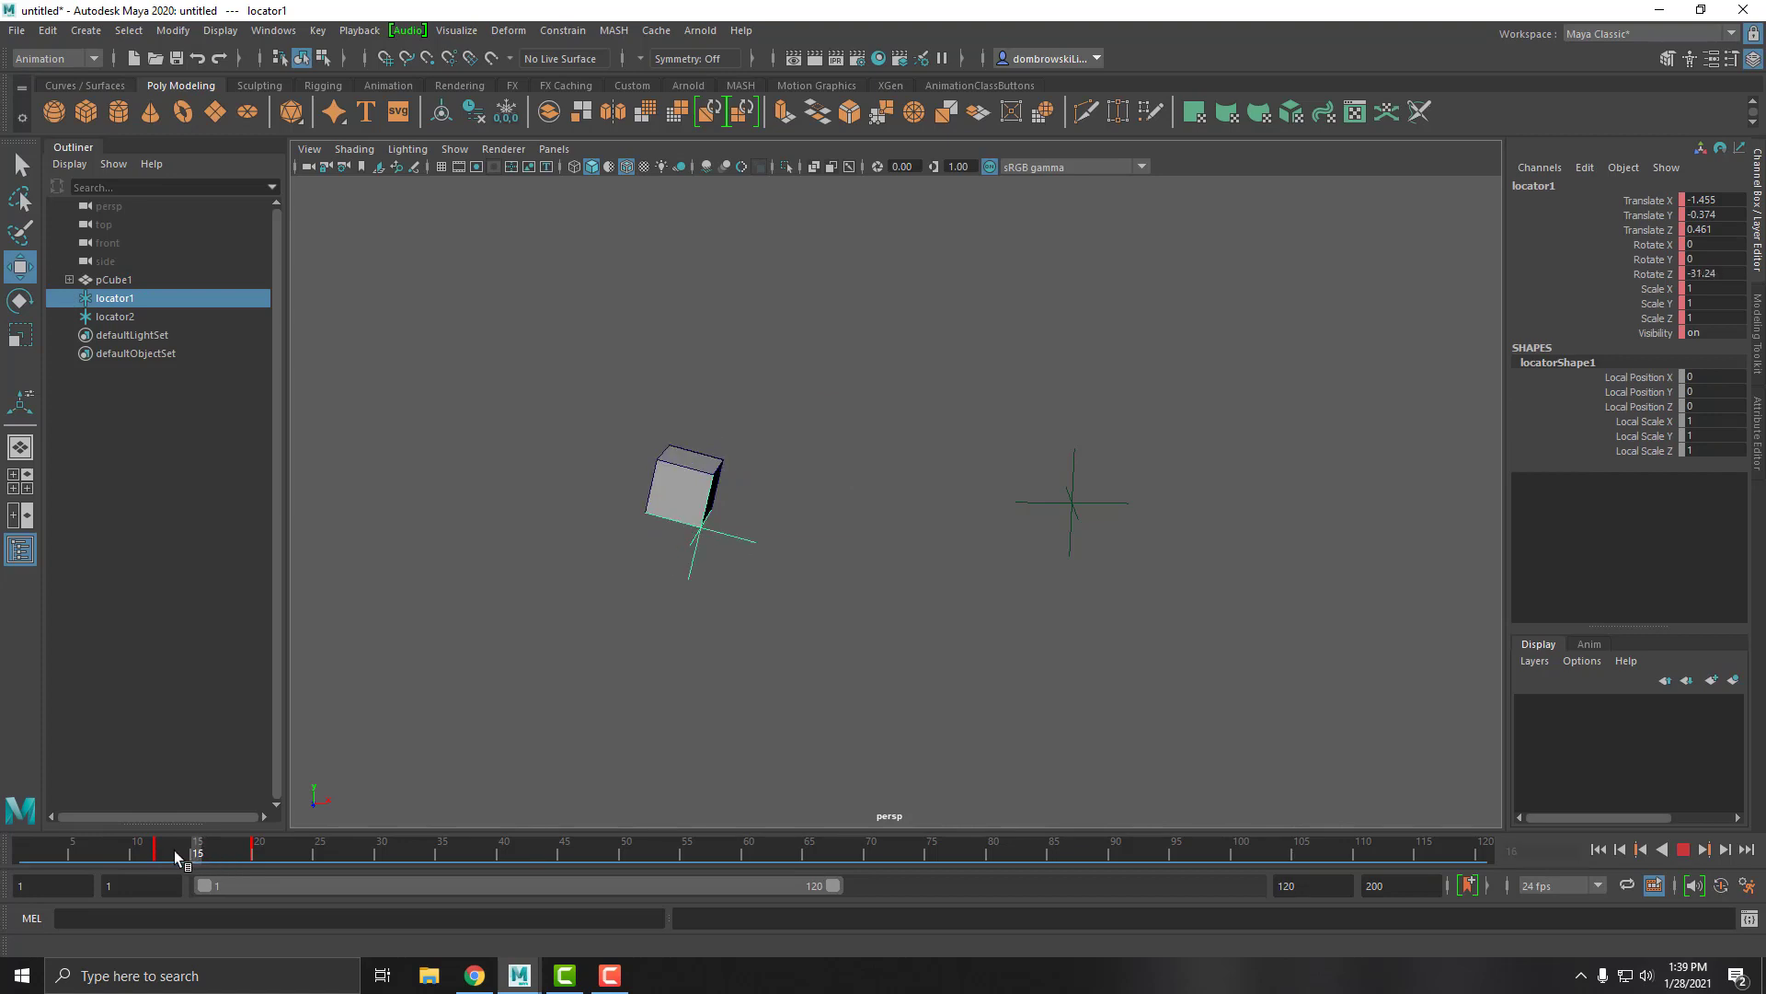
left_click_drag(174, 850, 254, 870)
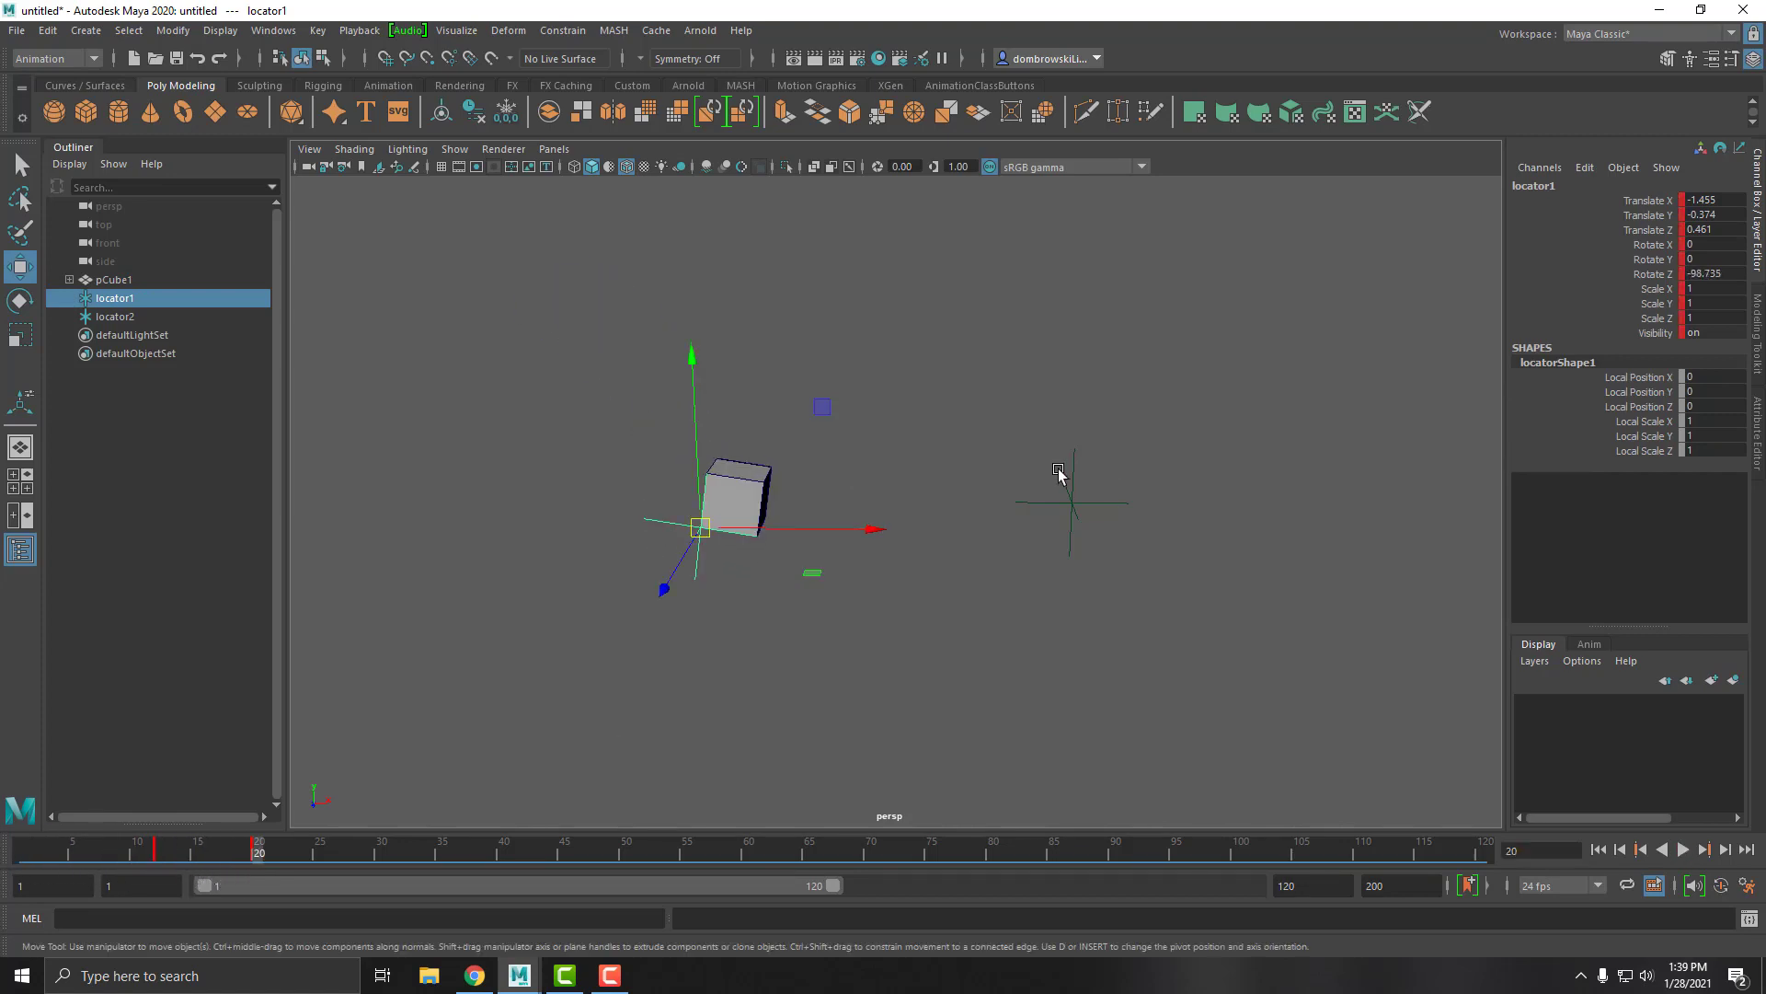
left_click(1073, 500)
- Move locator2 onto the tipped cube's upper corner, then select locator2 followed by pCube1
left_click_drag(1053, 499, 768, 482)
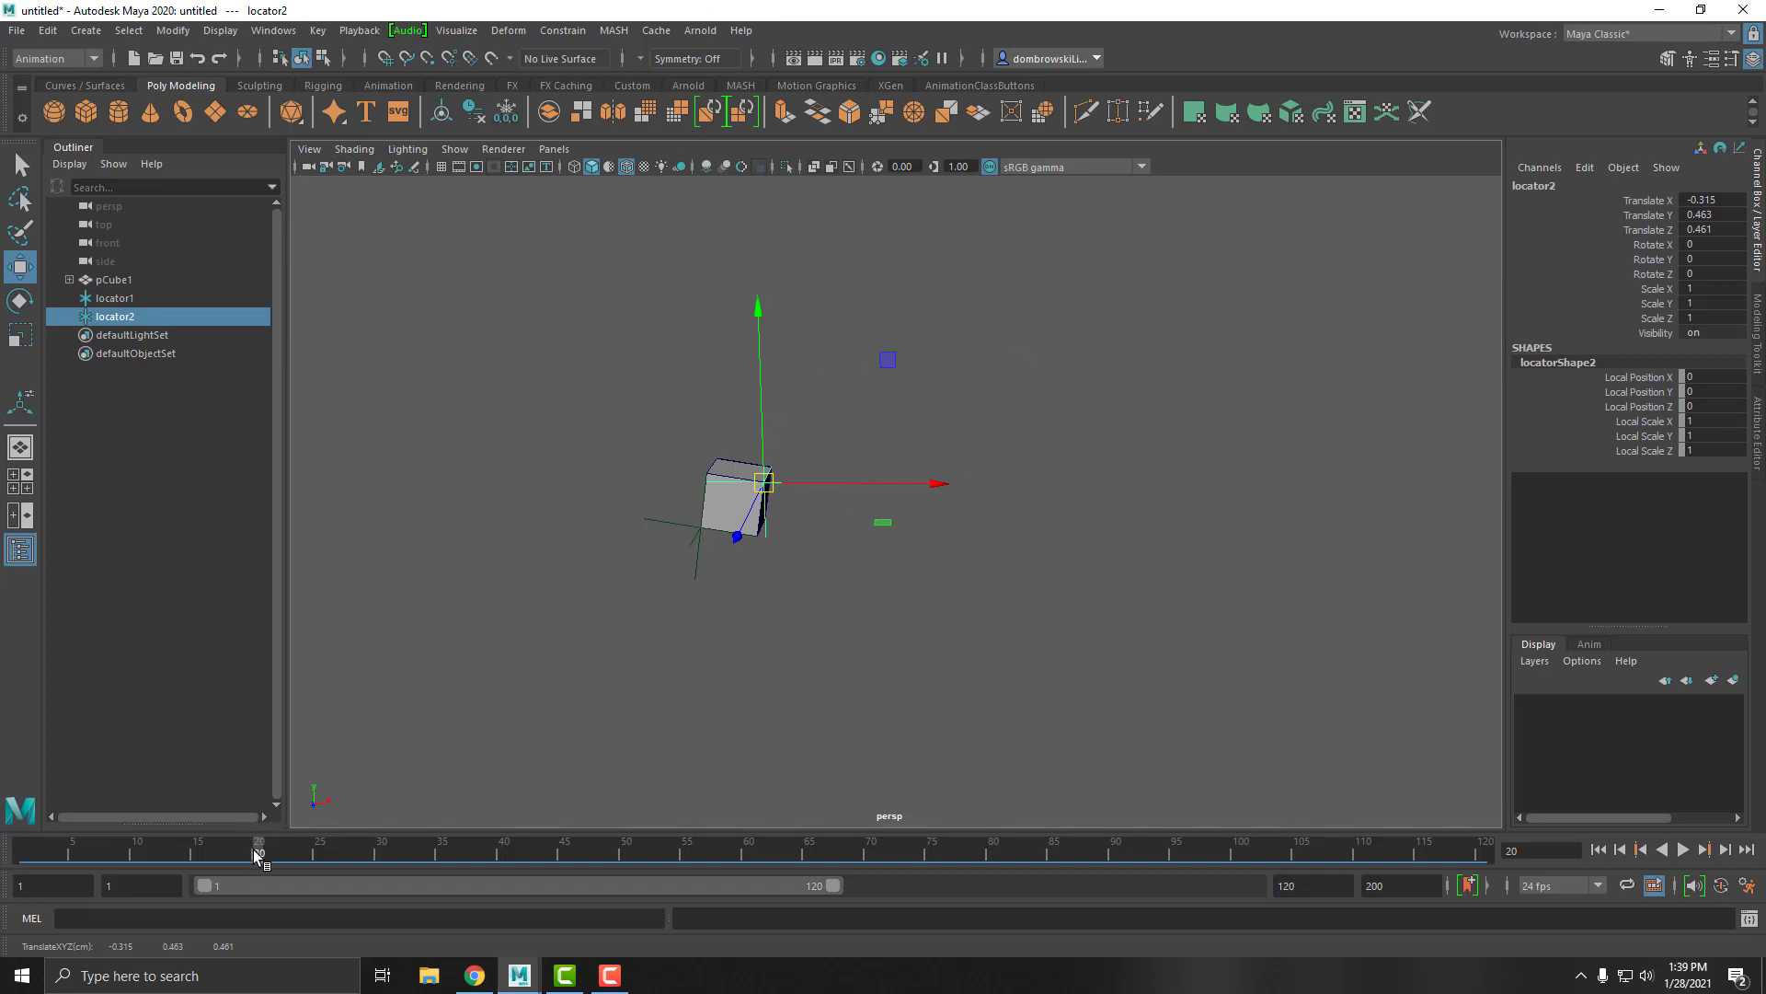
left_click(727, 464, "shift")
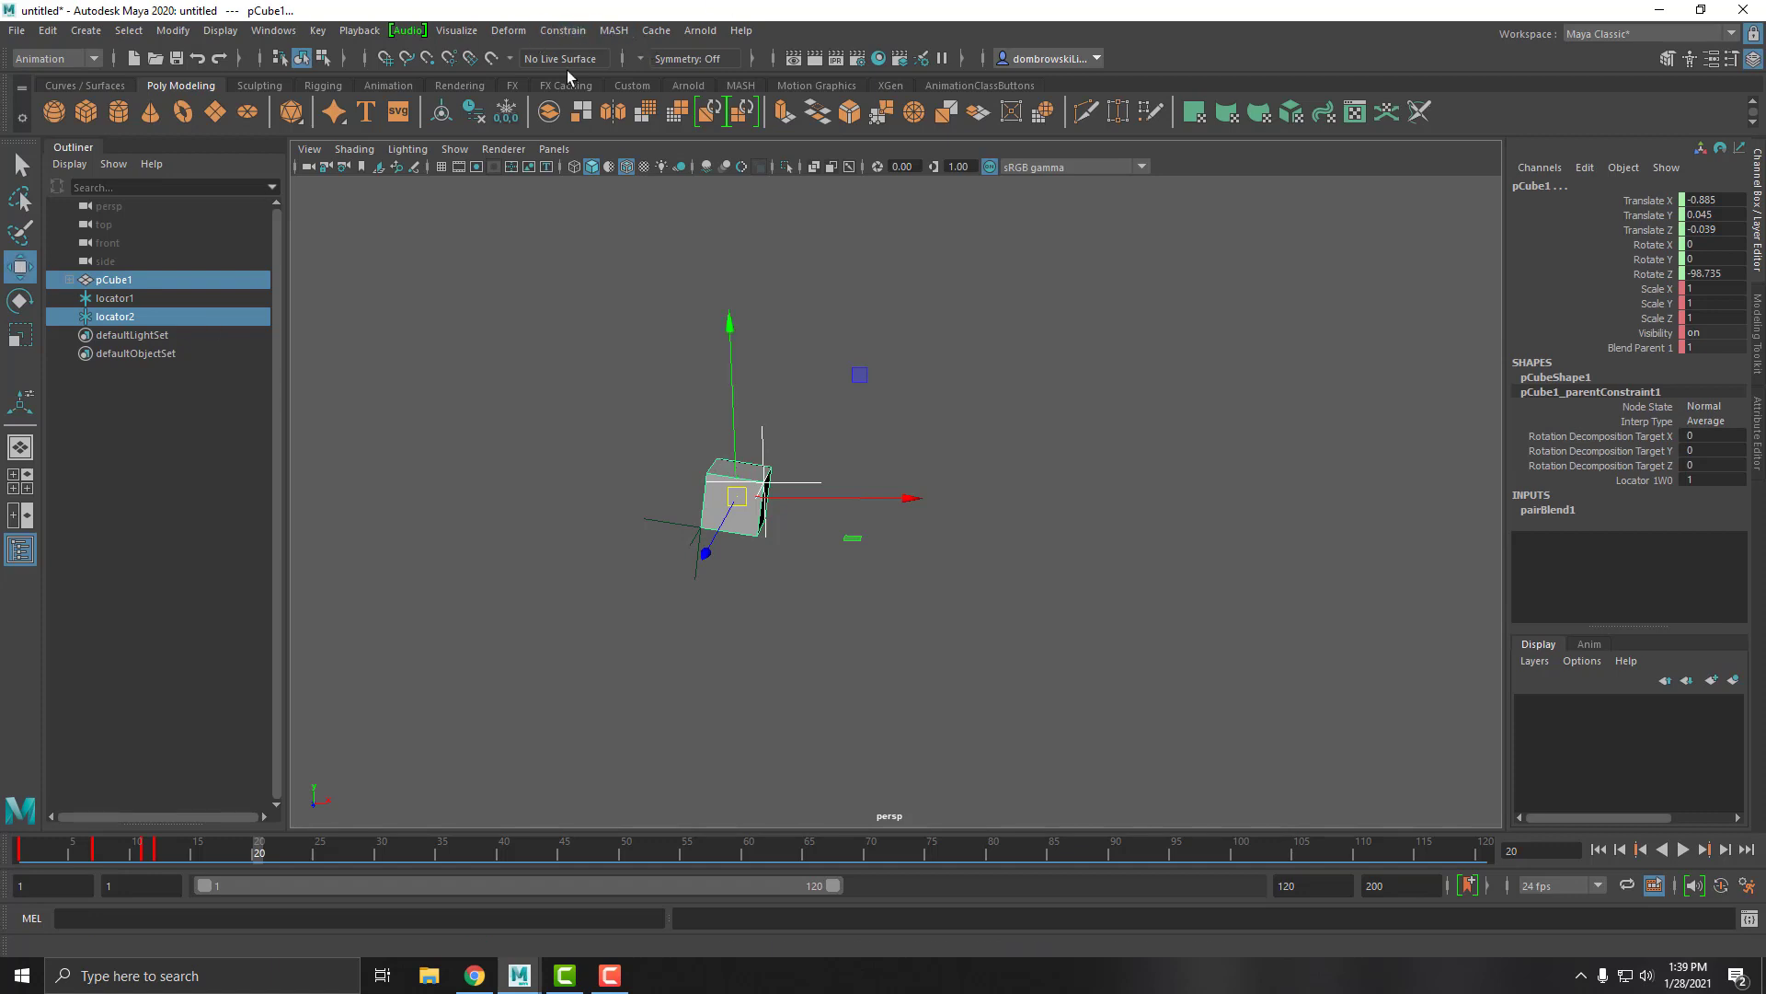
left_click(809, 480)
left_click(727, 471, "shift")
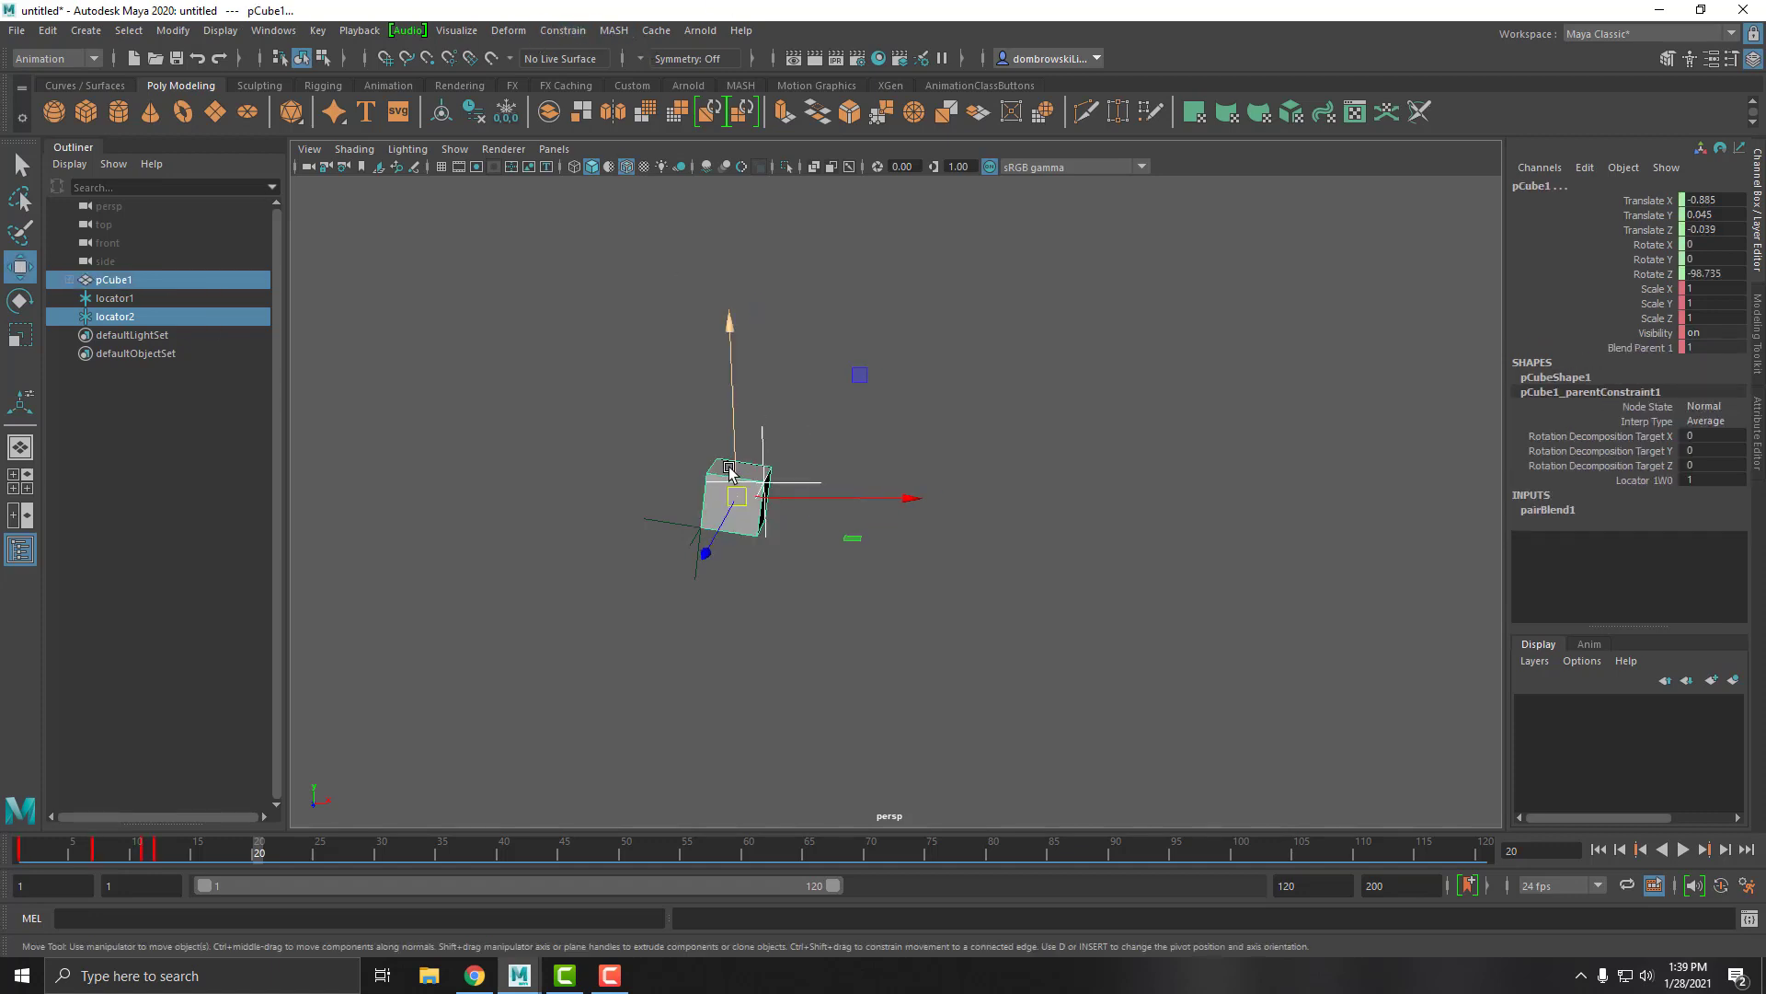
- Add locator2 as a parent constraint target, then key Blend Parent 1 at 0 on frame 1
left_click(562, 31)
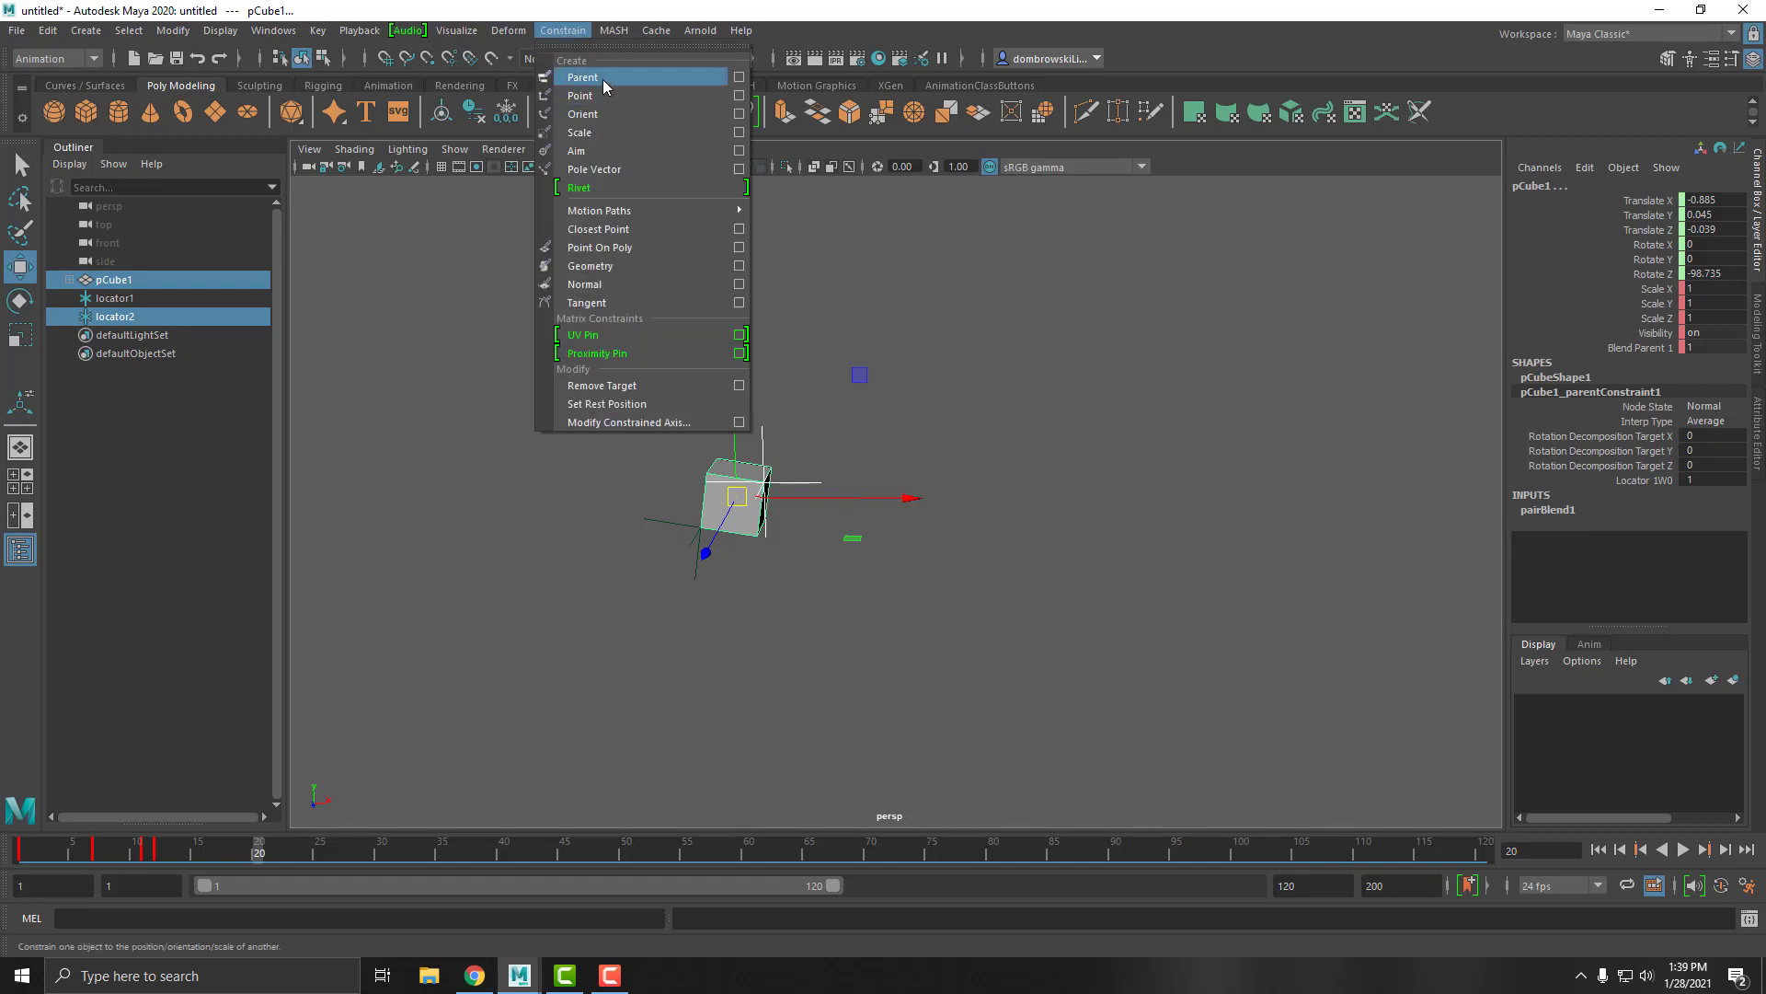
left_click(603, 79)
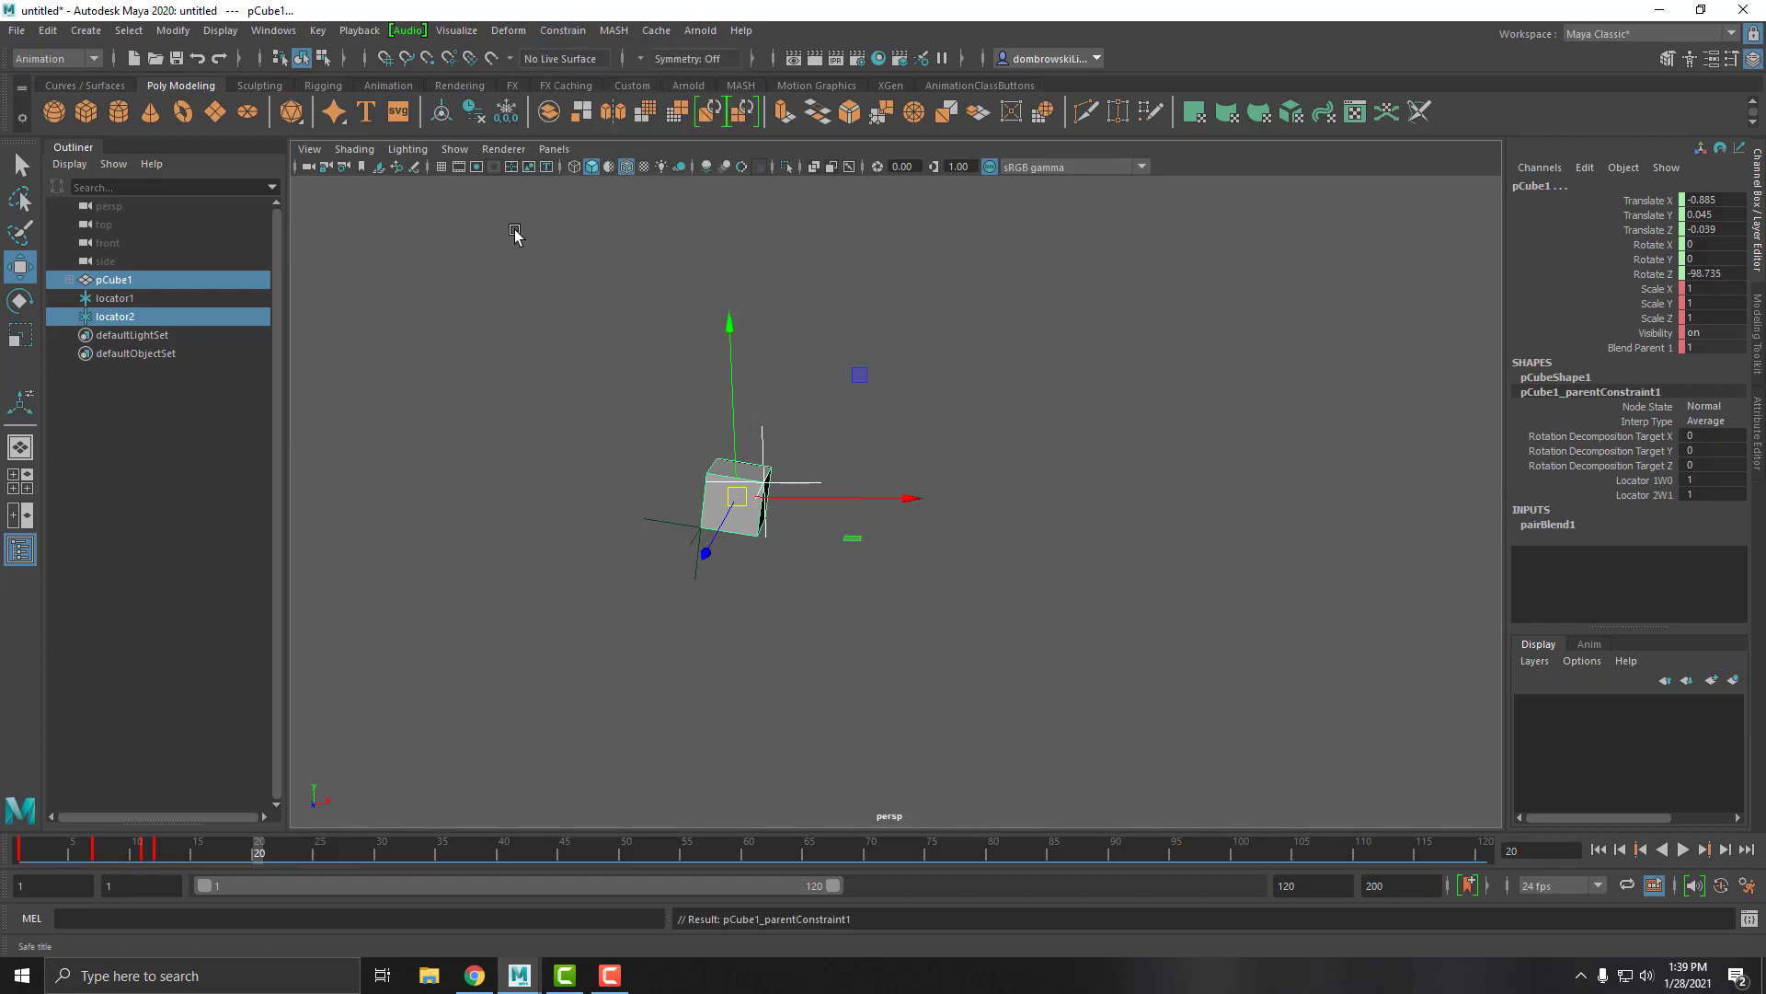
double_click(1707, 346)
type("0")
key("Return")
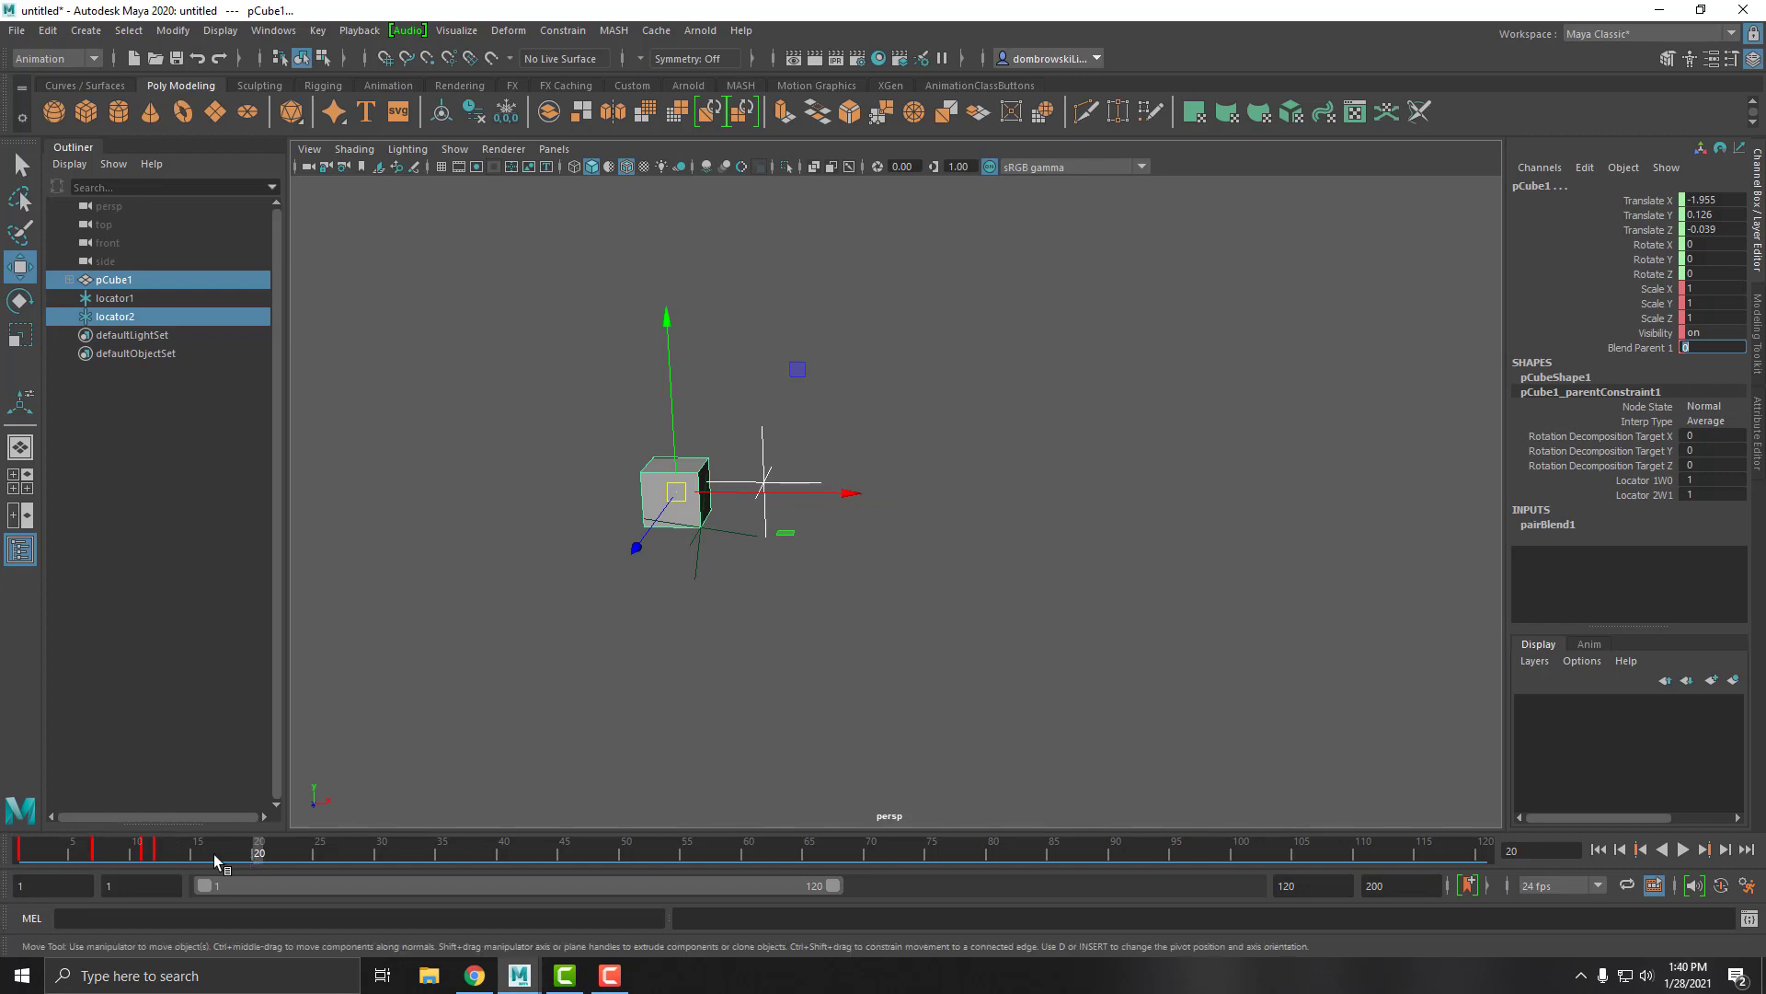
left_click_drag(214, 853, 20, 856)
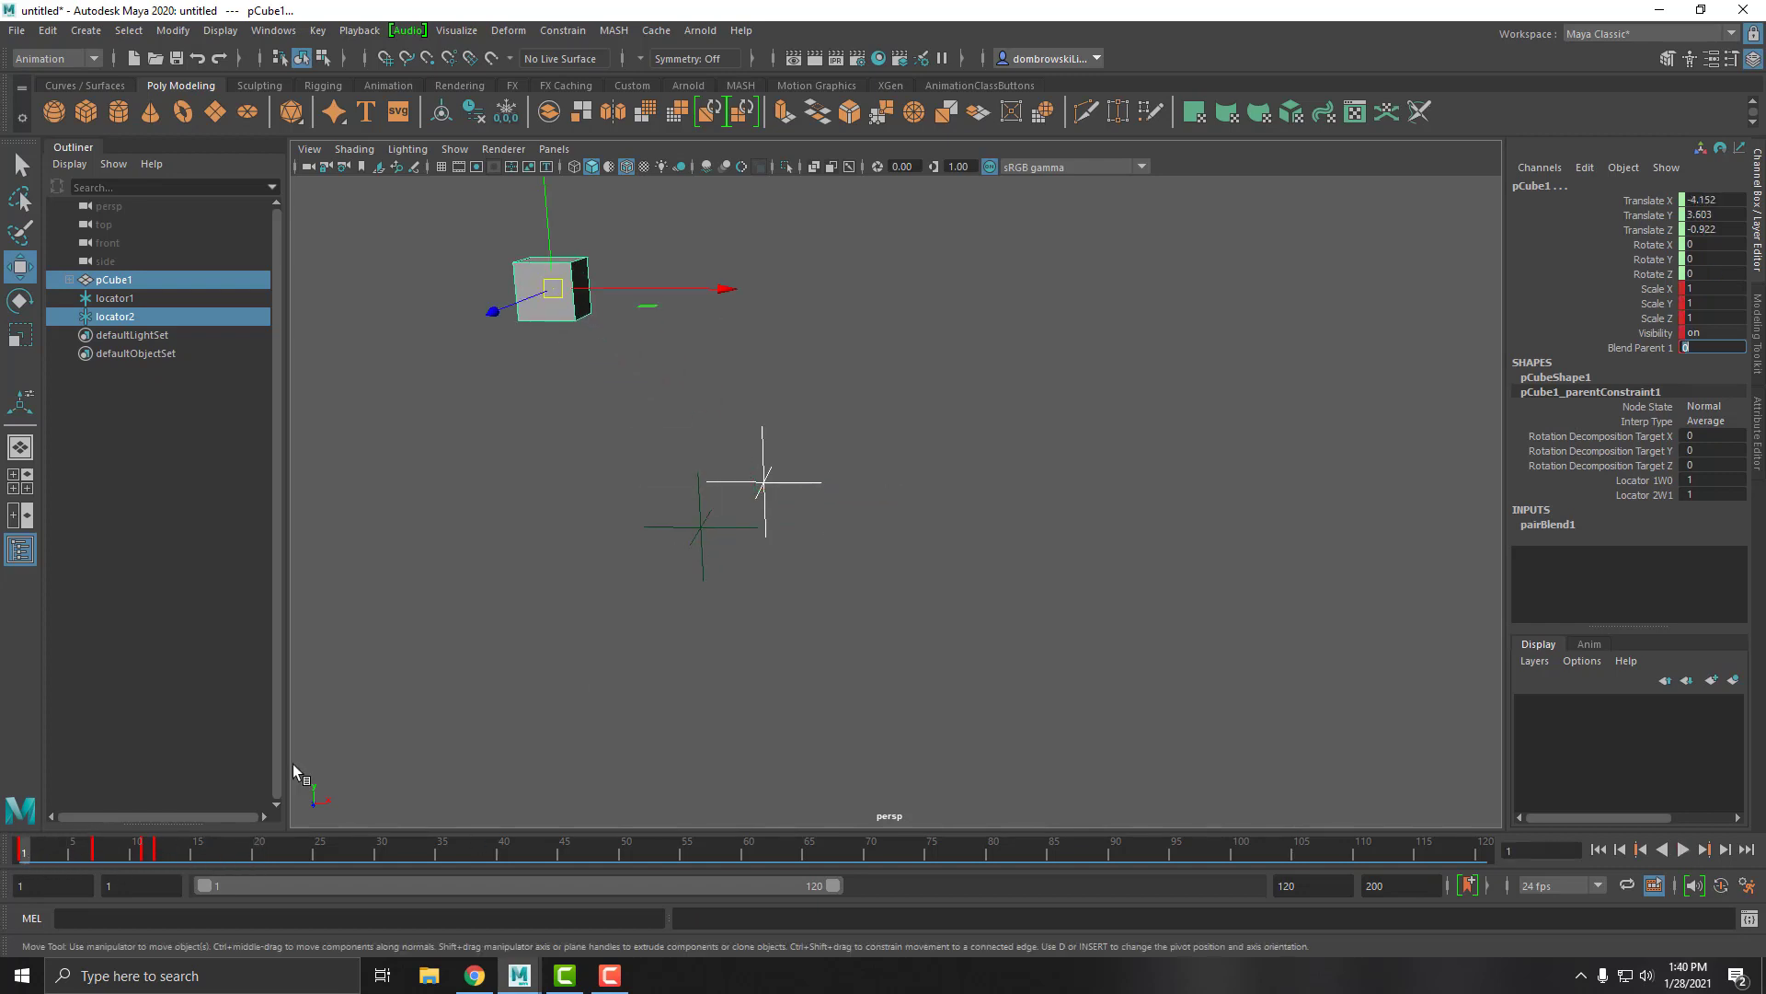
right_click(1625, 350)
left_click(1624, 386)
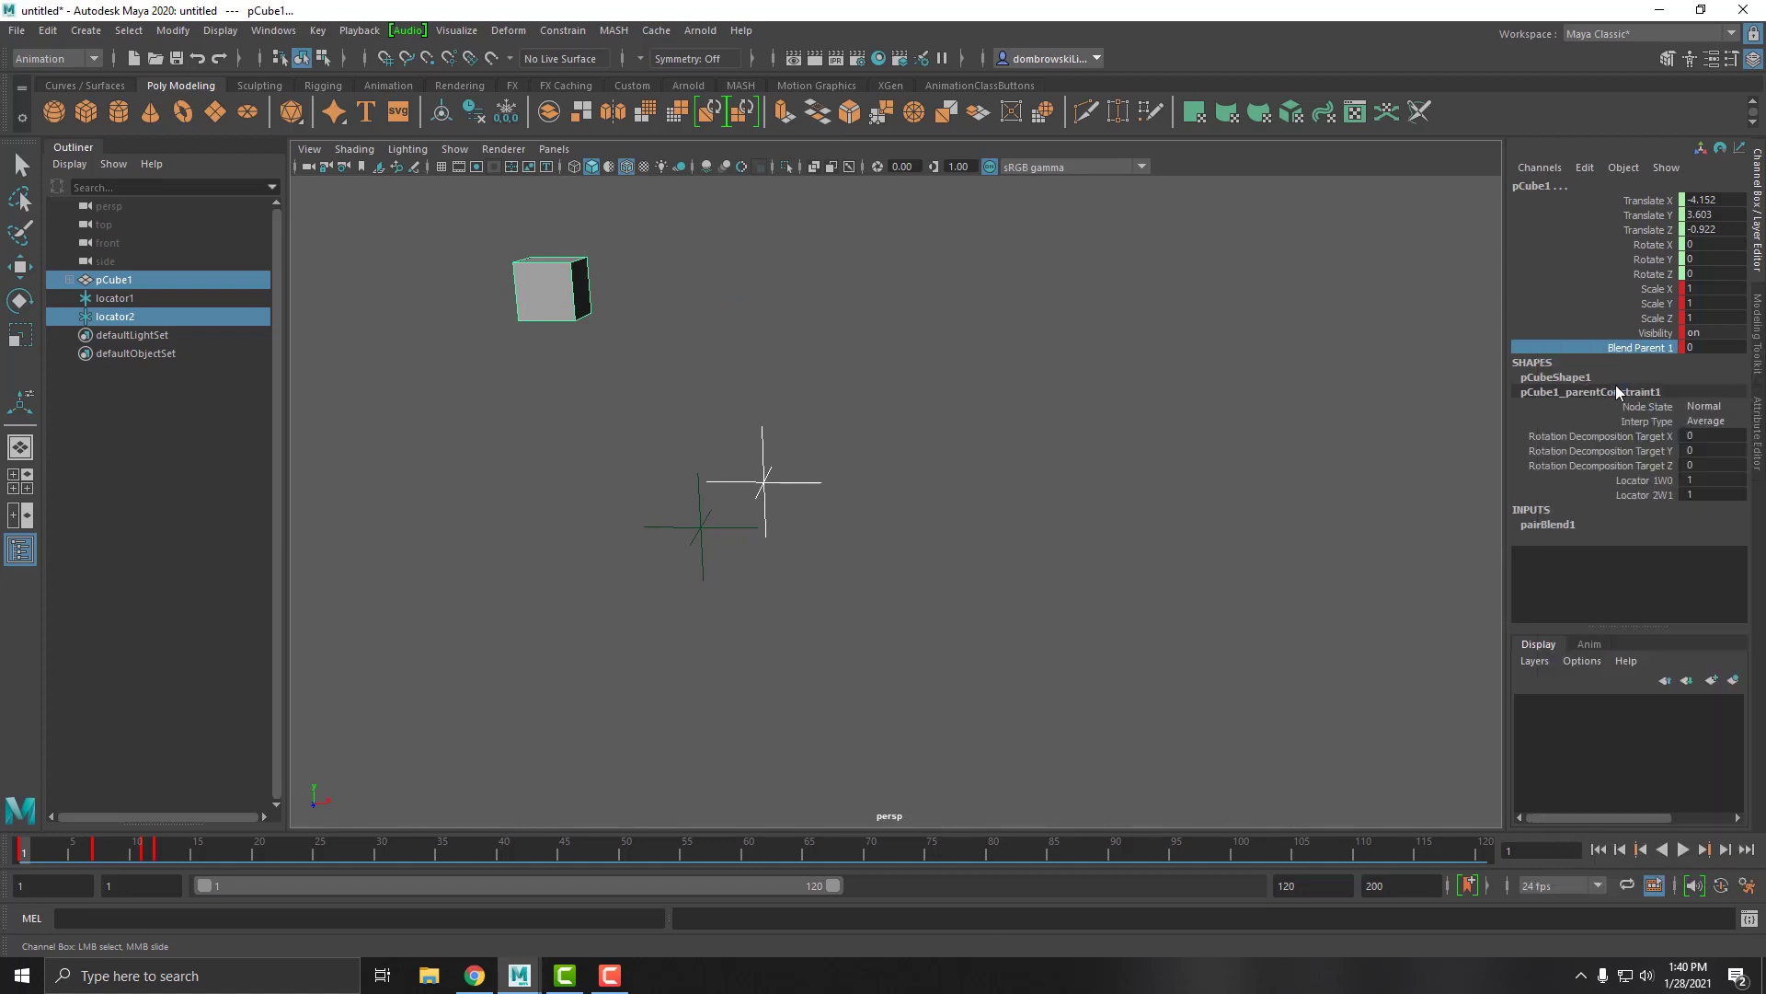
- Scrub the motion and expand pCube1 in the Outliner to inspect its constraint and locators
left_click_drag(29, 858, 235, 865)
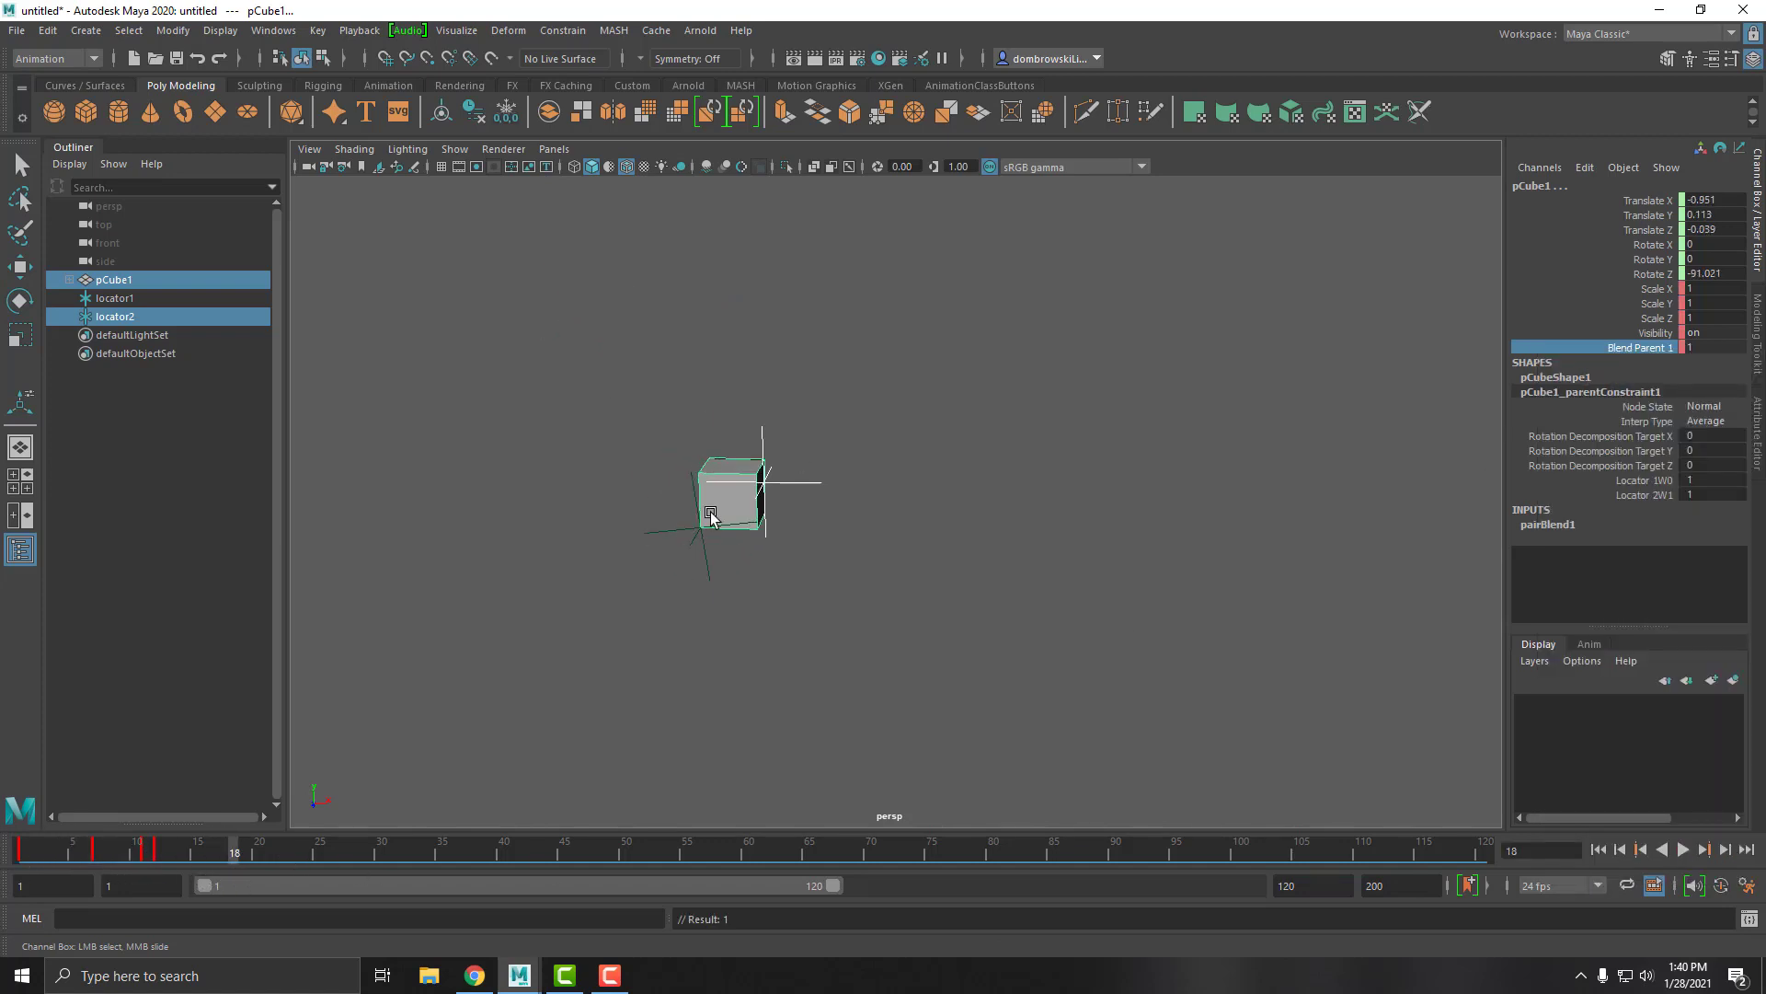
left_click(675, 526)
key("w")
left_click(258, 865)
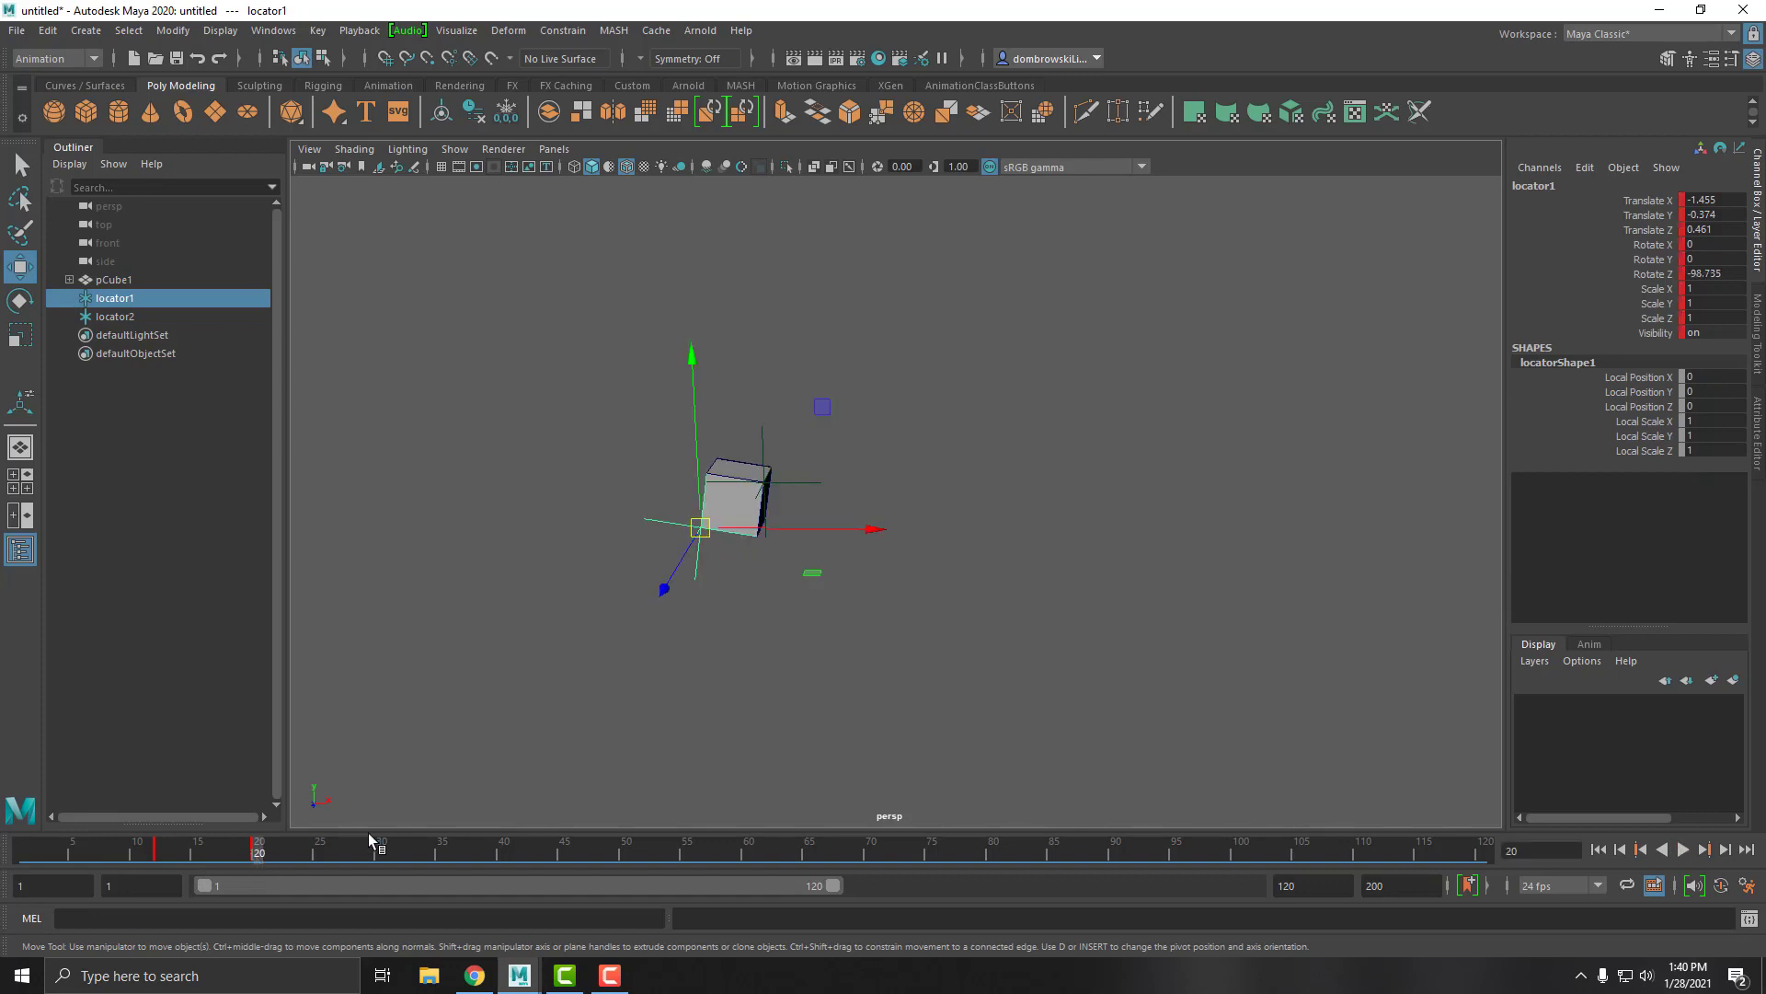
left_click(818, 481)
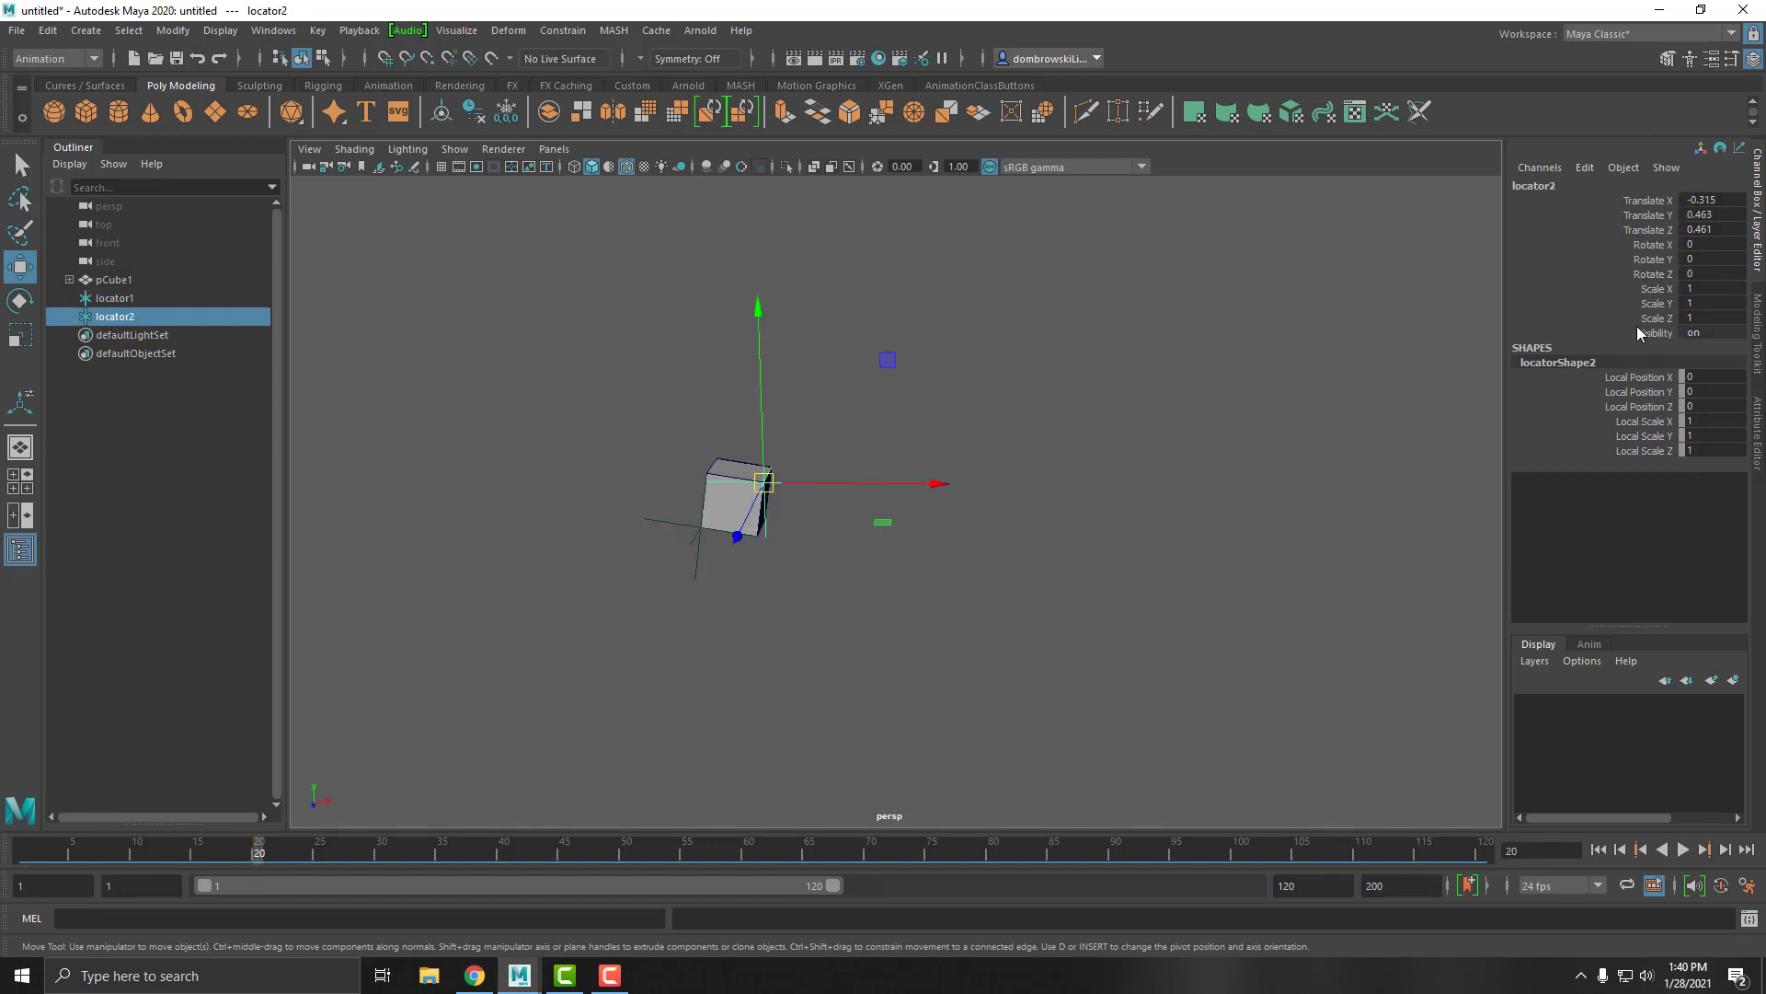
left_click(69, 280)
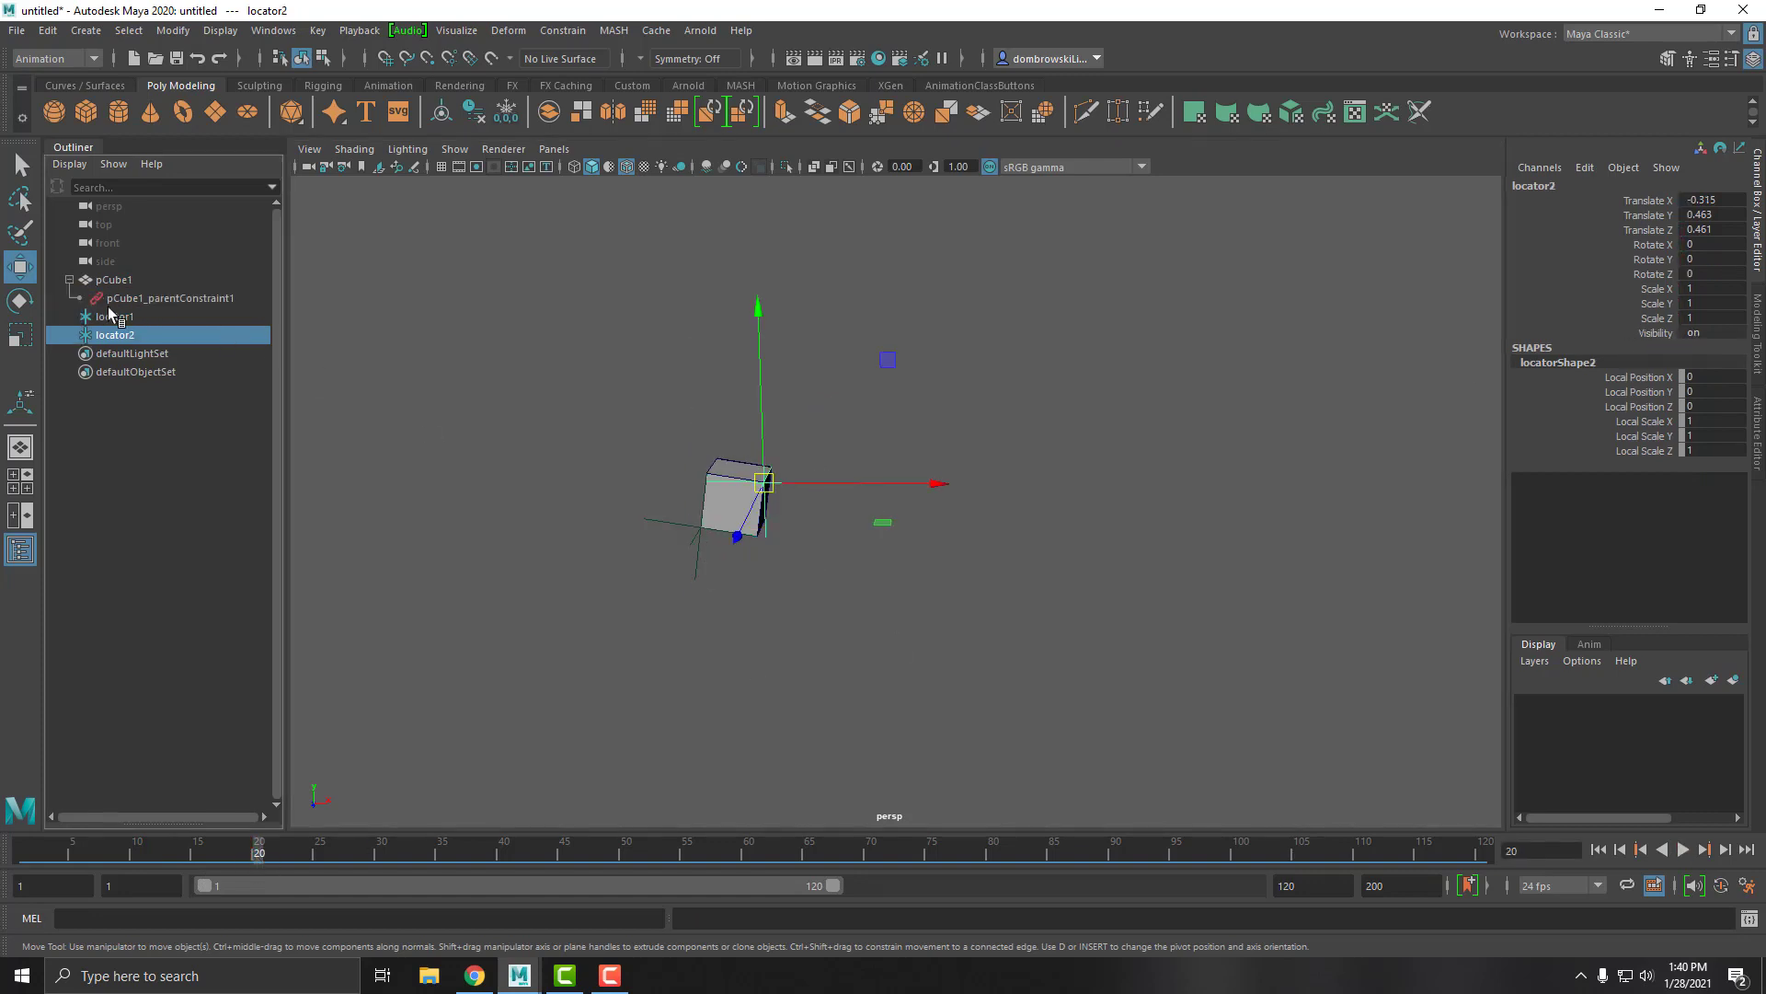
left_click(139, 317)
left_click(142, 335)
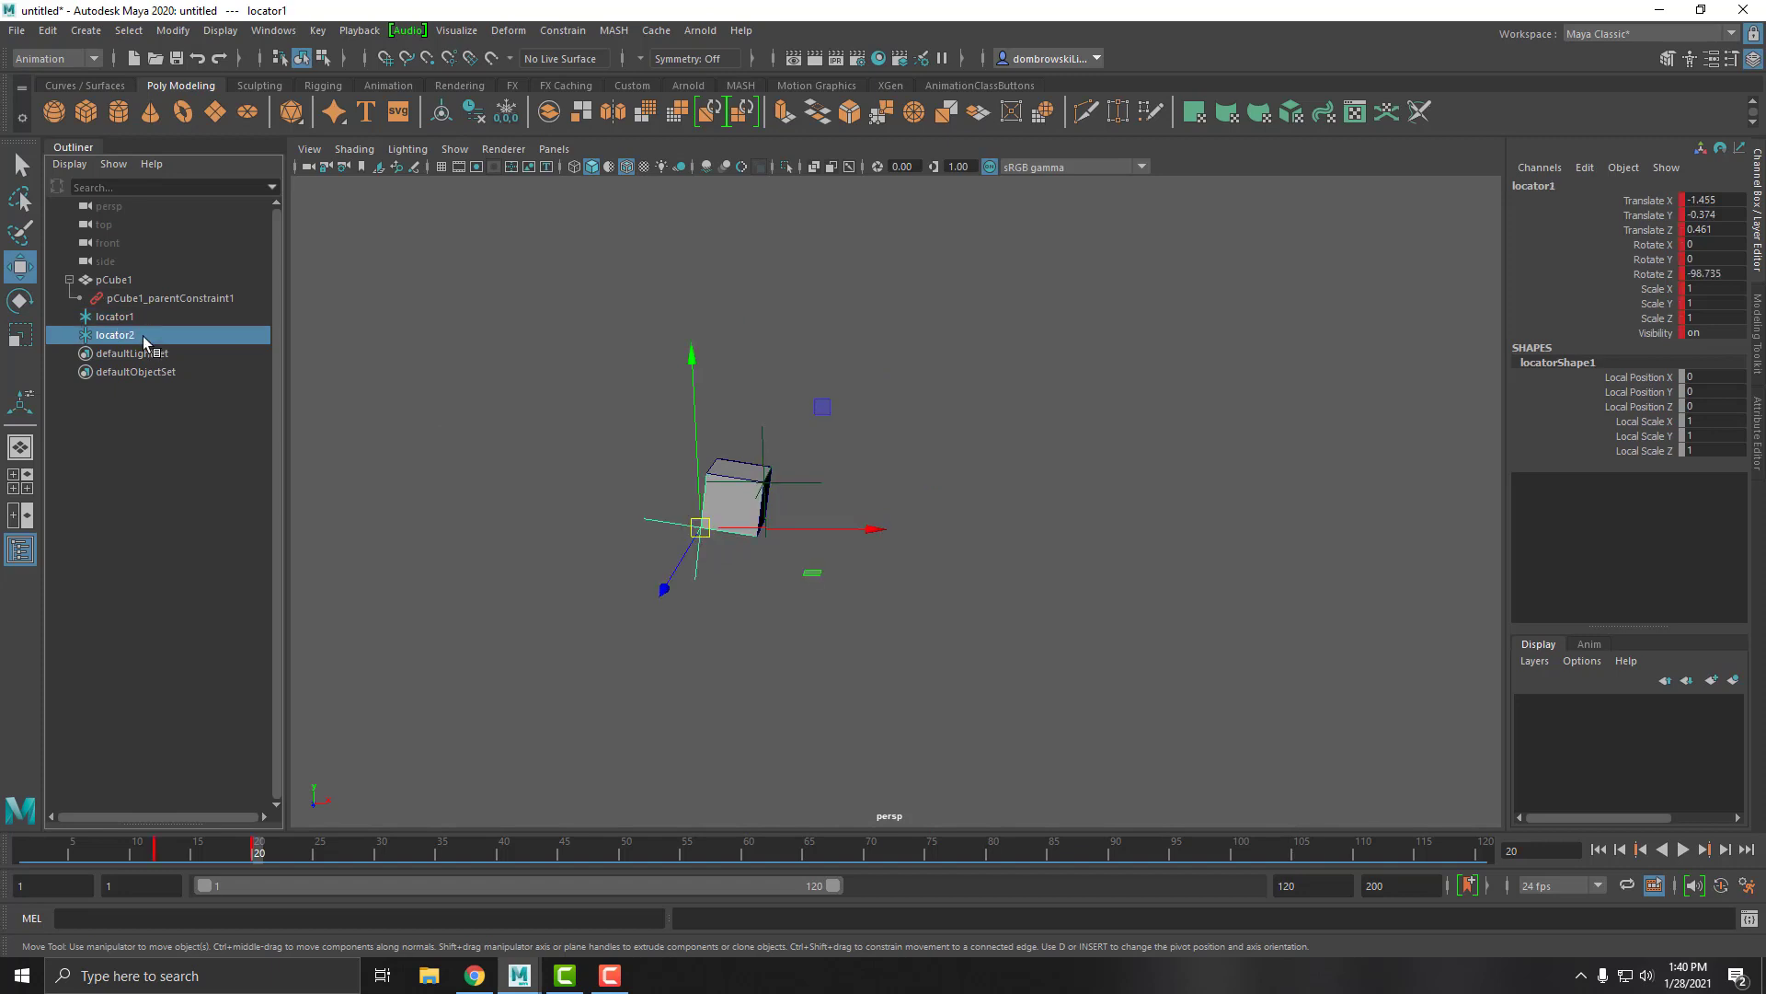
left_click(738, 506)
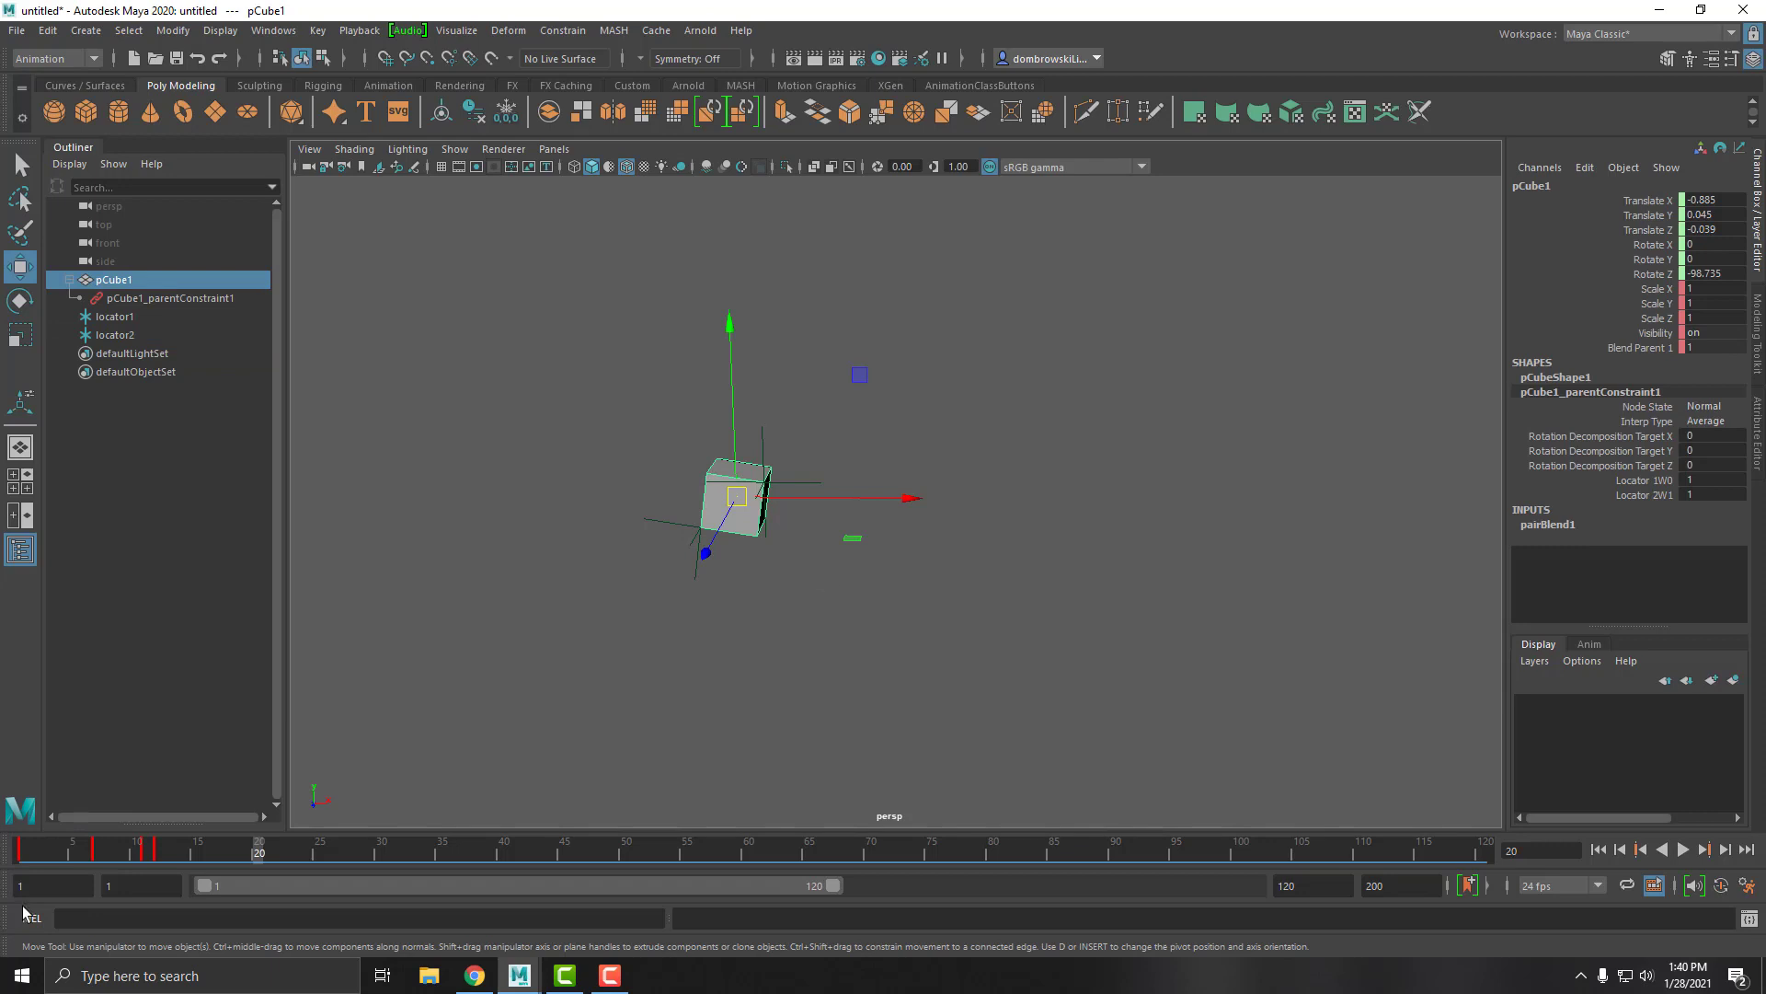
mouse_move(208, 852)
left_mouse_down()
mouse_move(44, 852)
mouse_move(210, 852)
left_mouse_up()
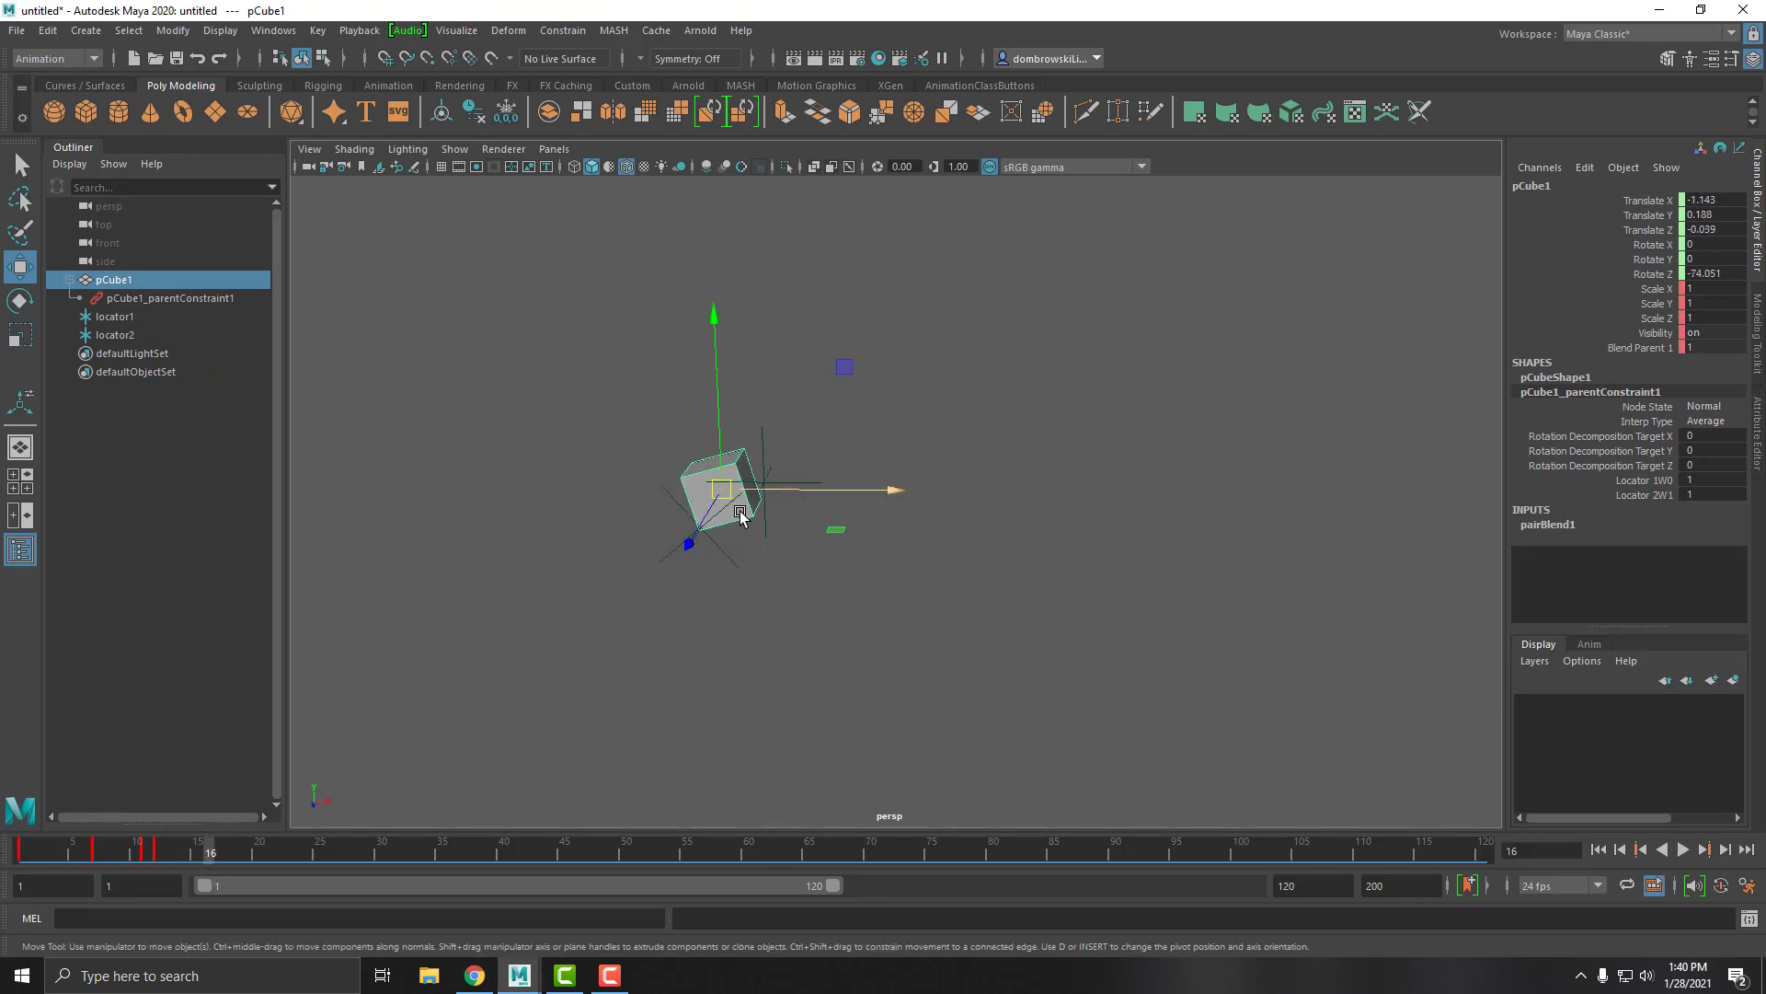
- Inspect the parent constraint's Locator 1W0 and Locator 2W1 weights, then move to frame 20
left_click(163, 299)
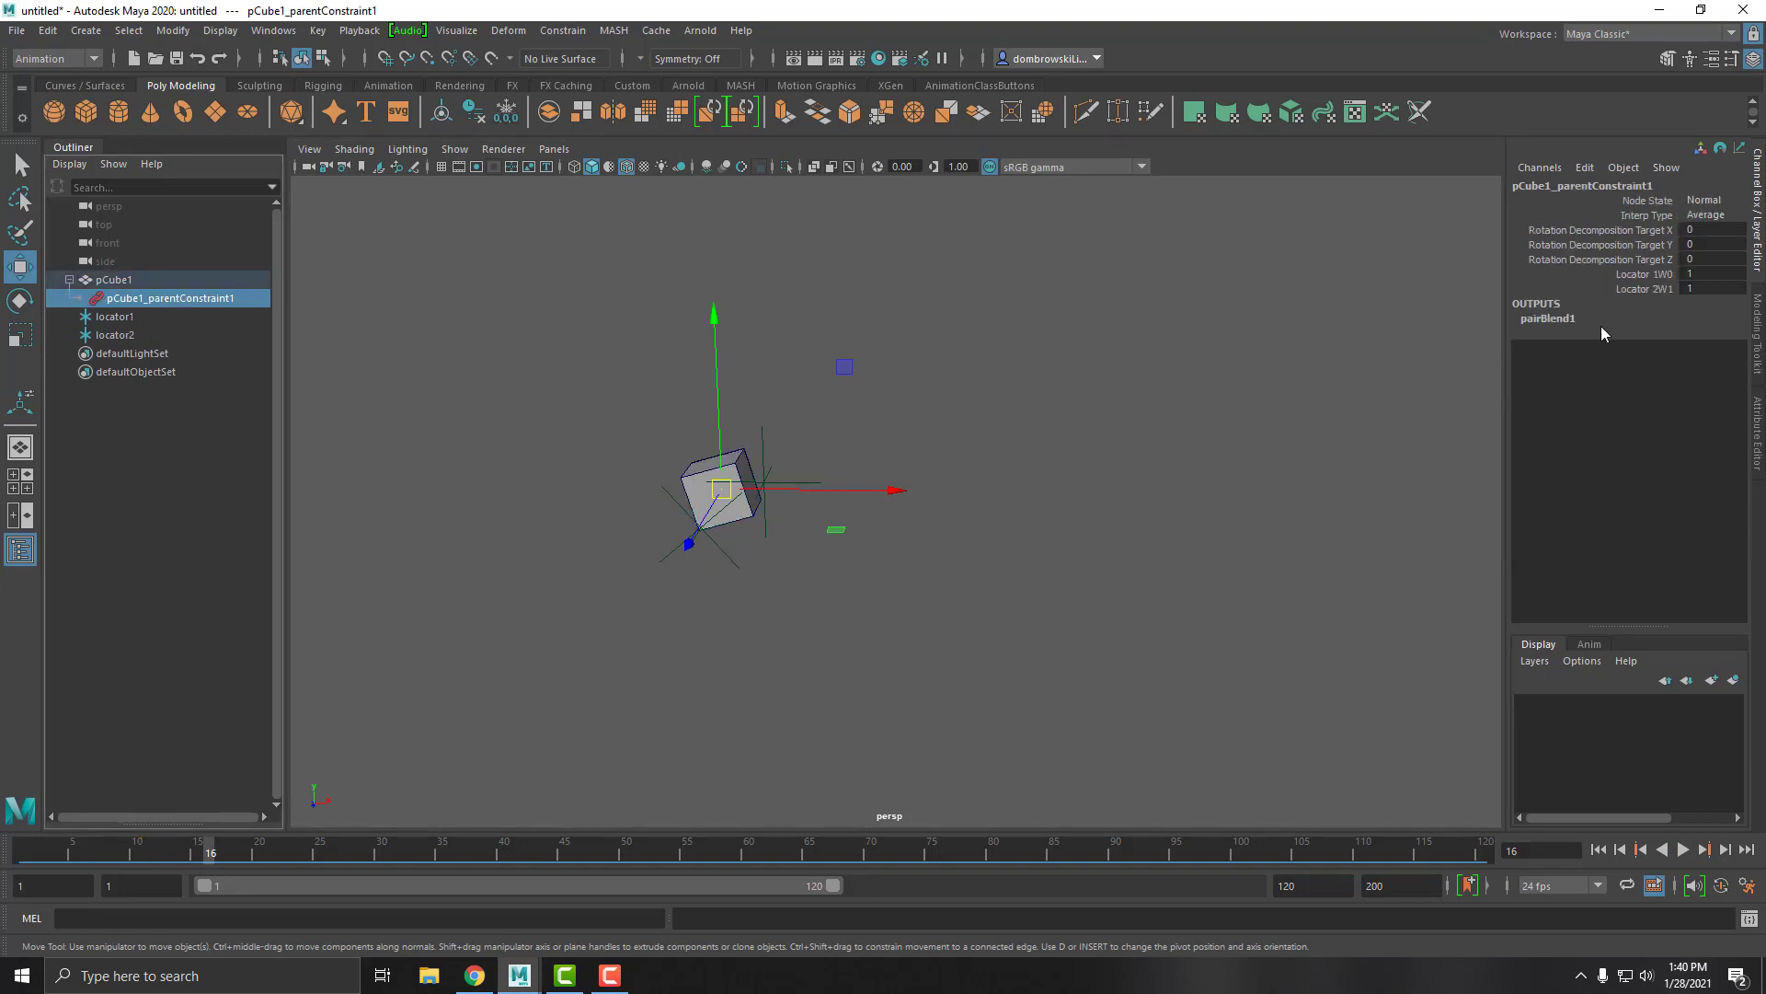
left_click(1645, 274)
left_click(1638, 285)
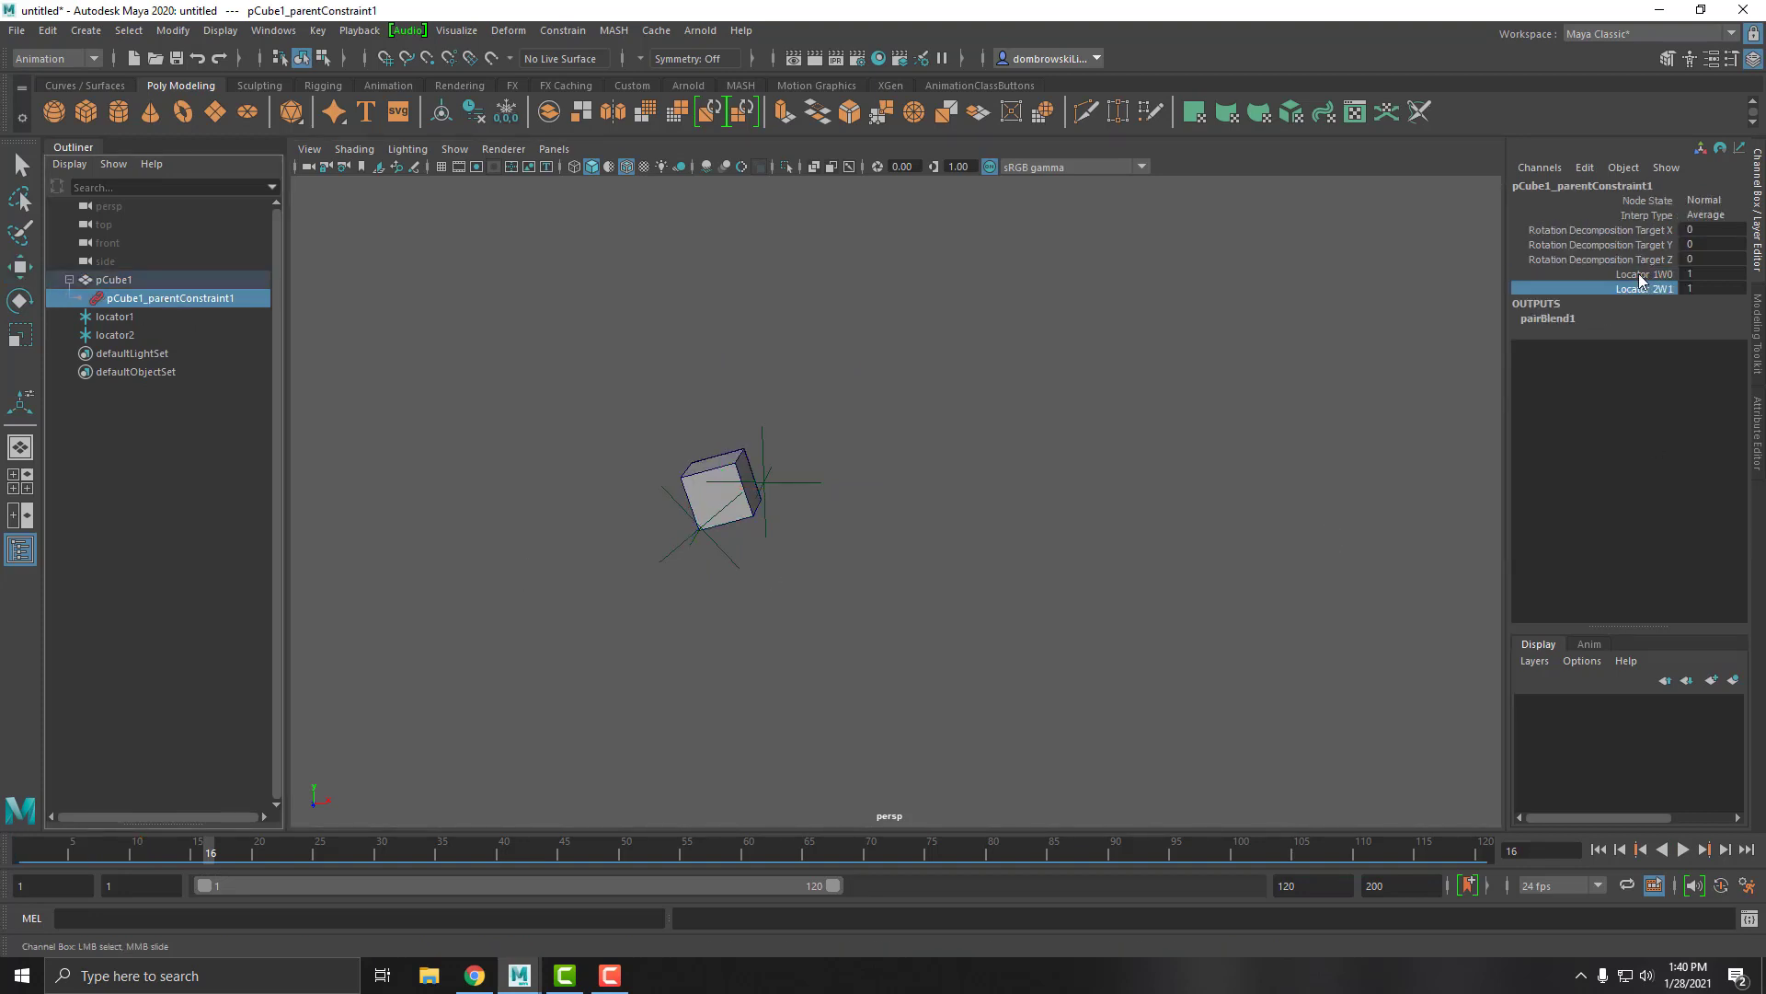
left_click(1639, 276)
left_click(1644, 290)
left_click(1645, 275)
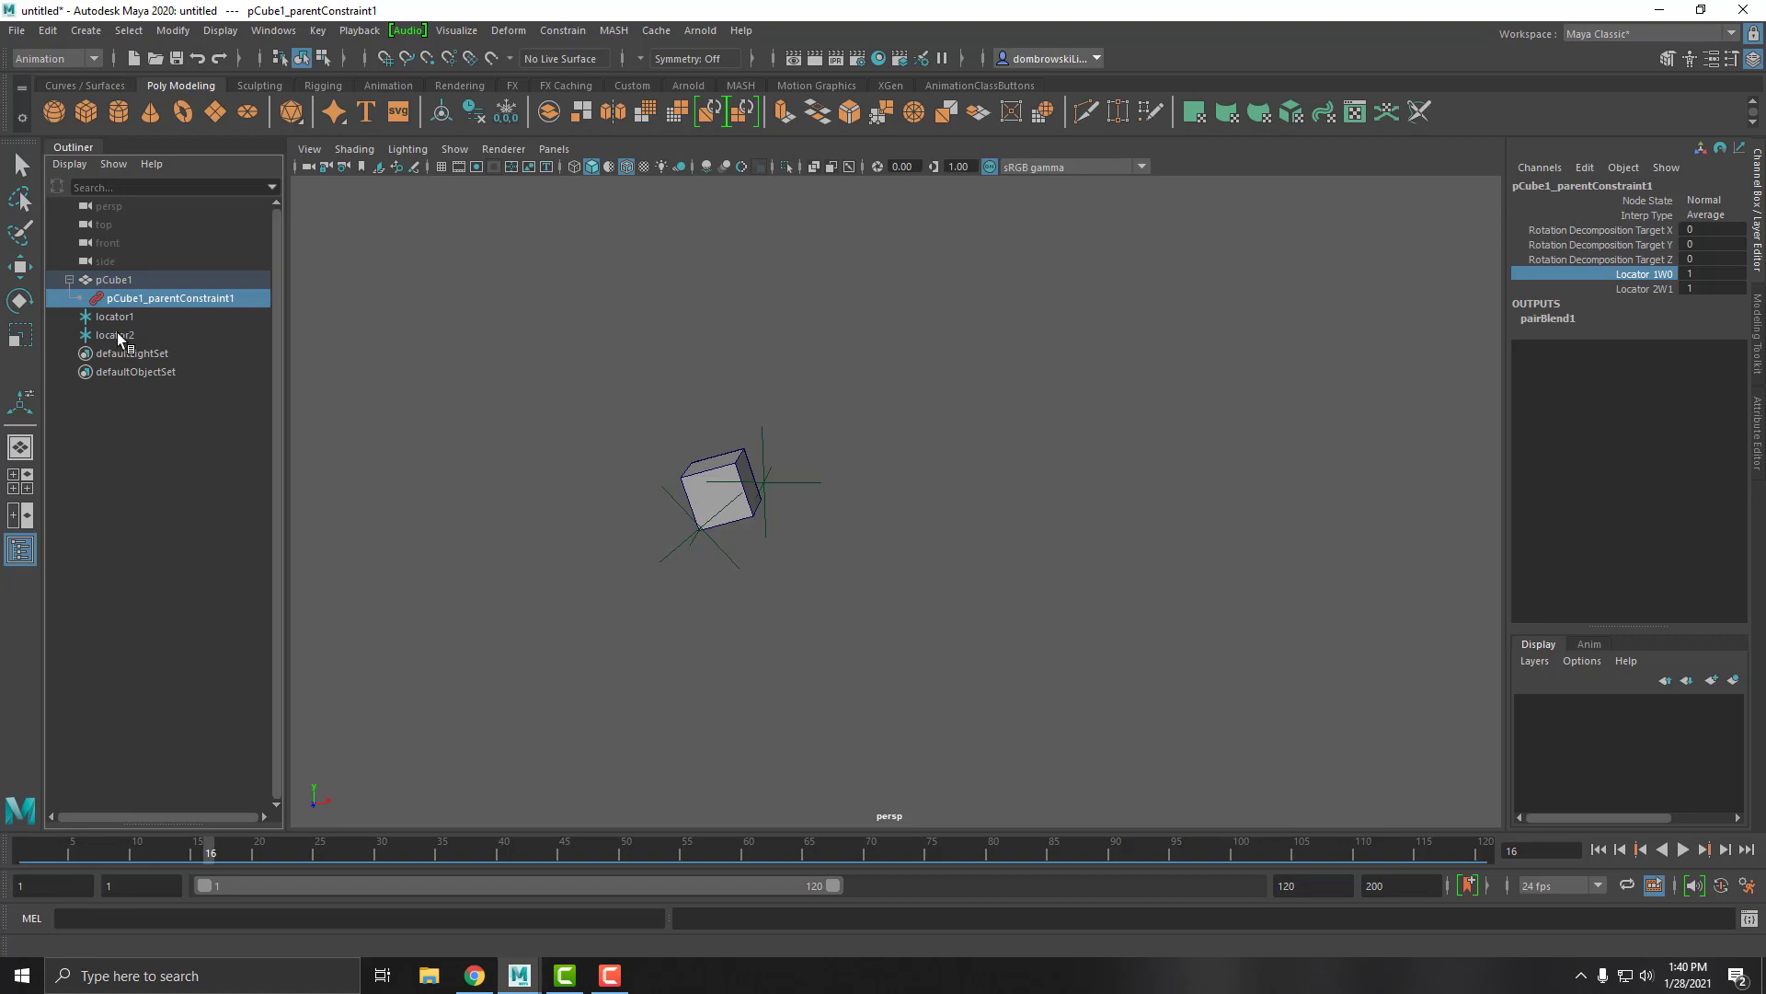
left_click(699, 478)
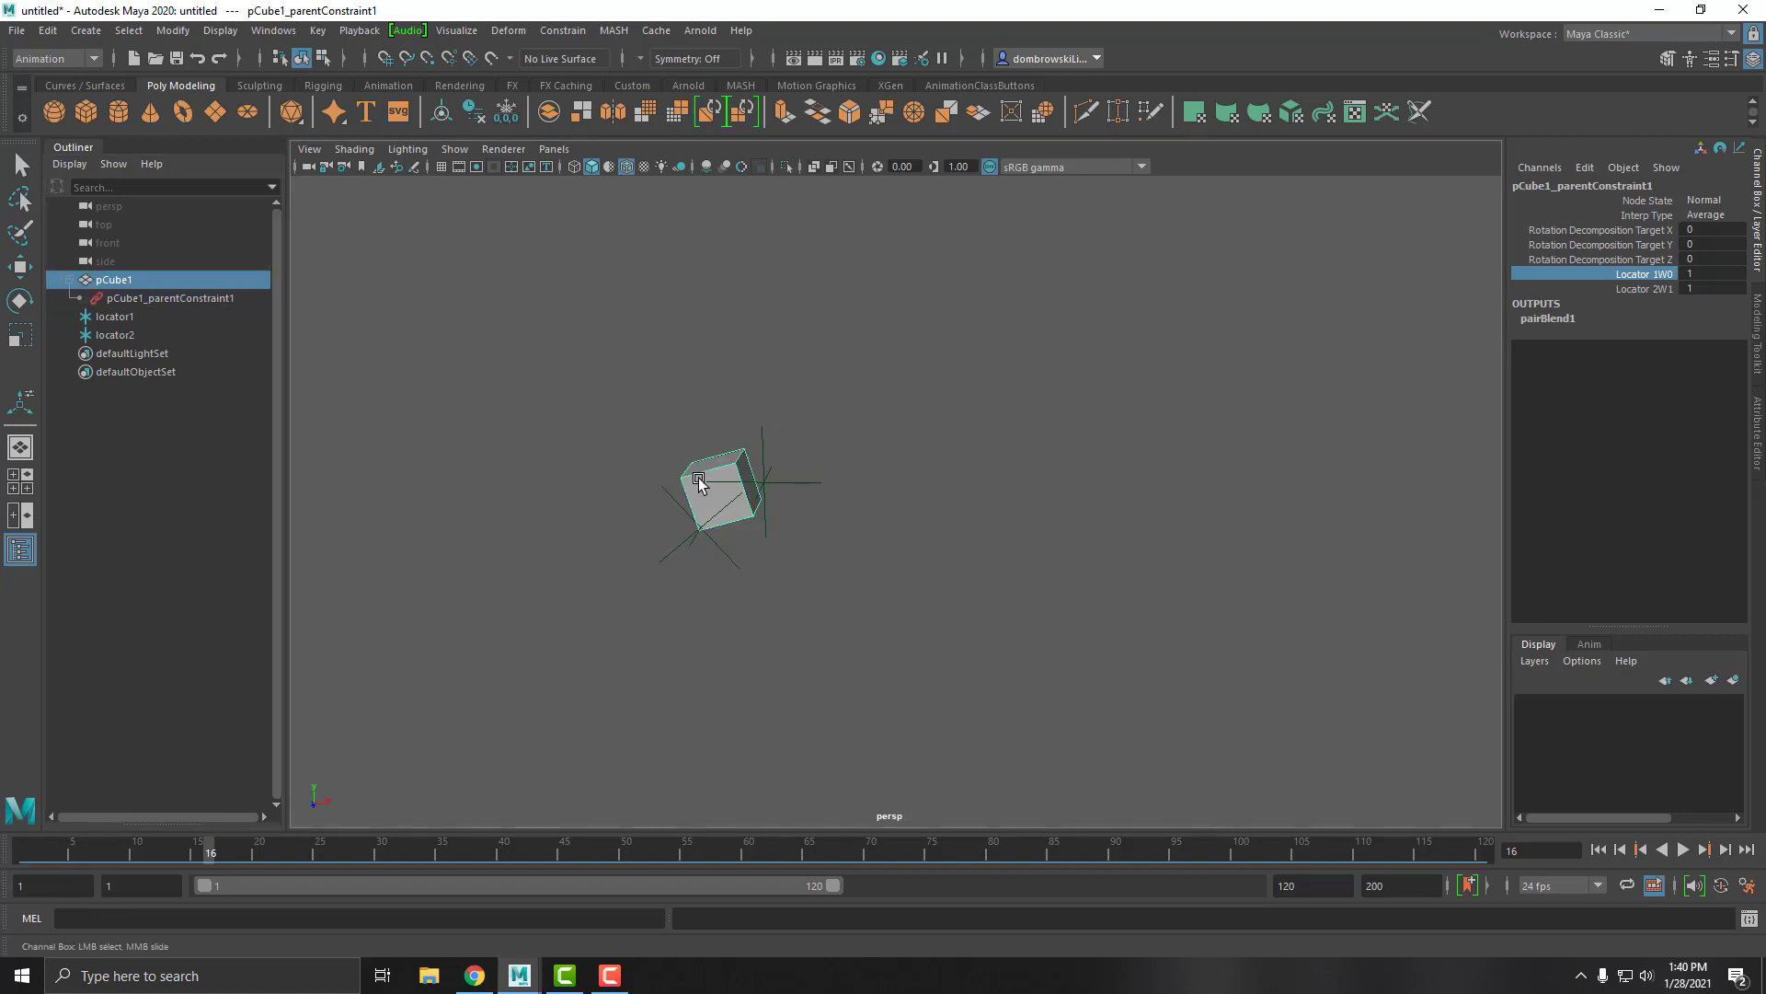
left_click(125, 314)
key("w")
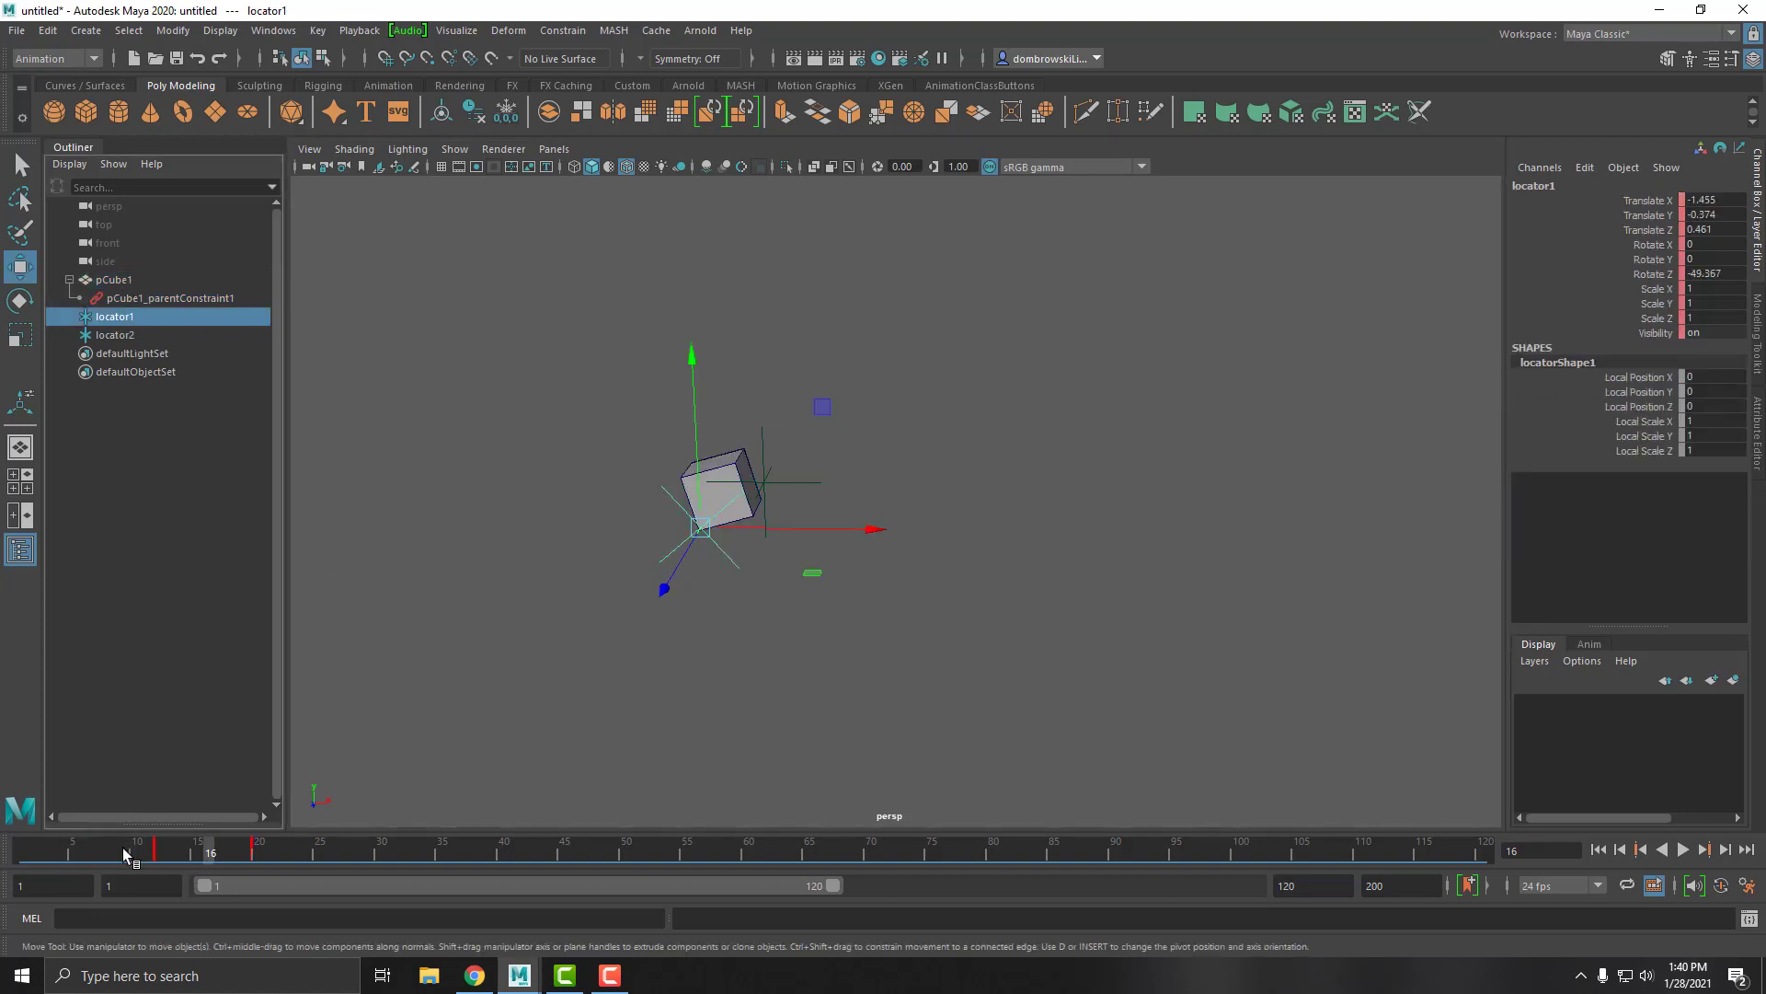
left_click_drag(123, 847, 261, 852)
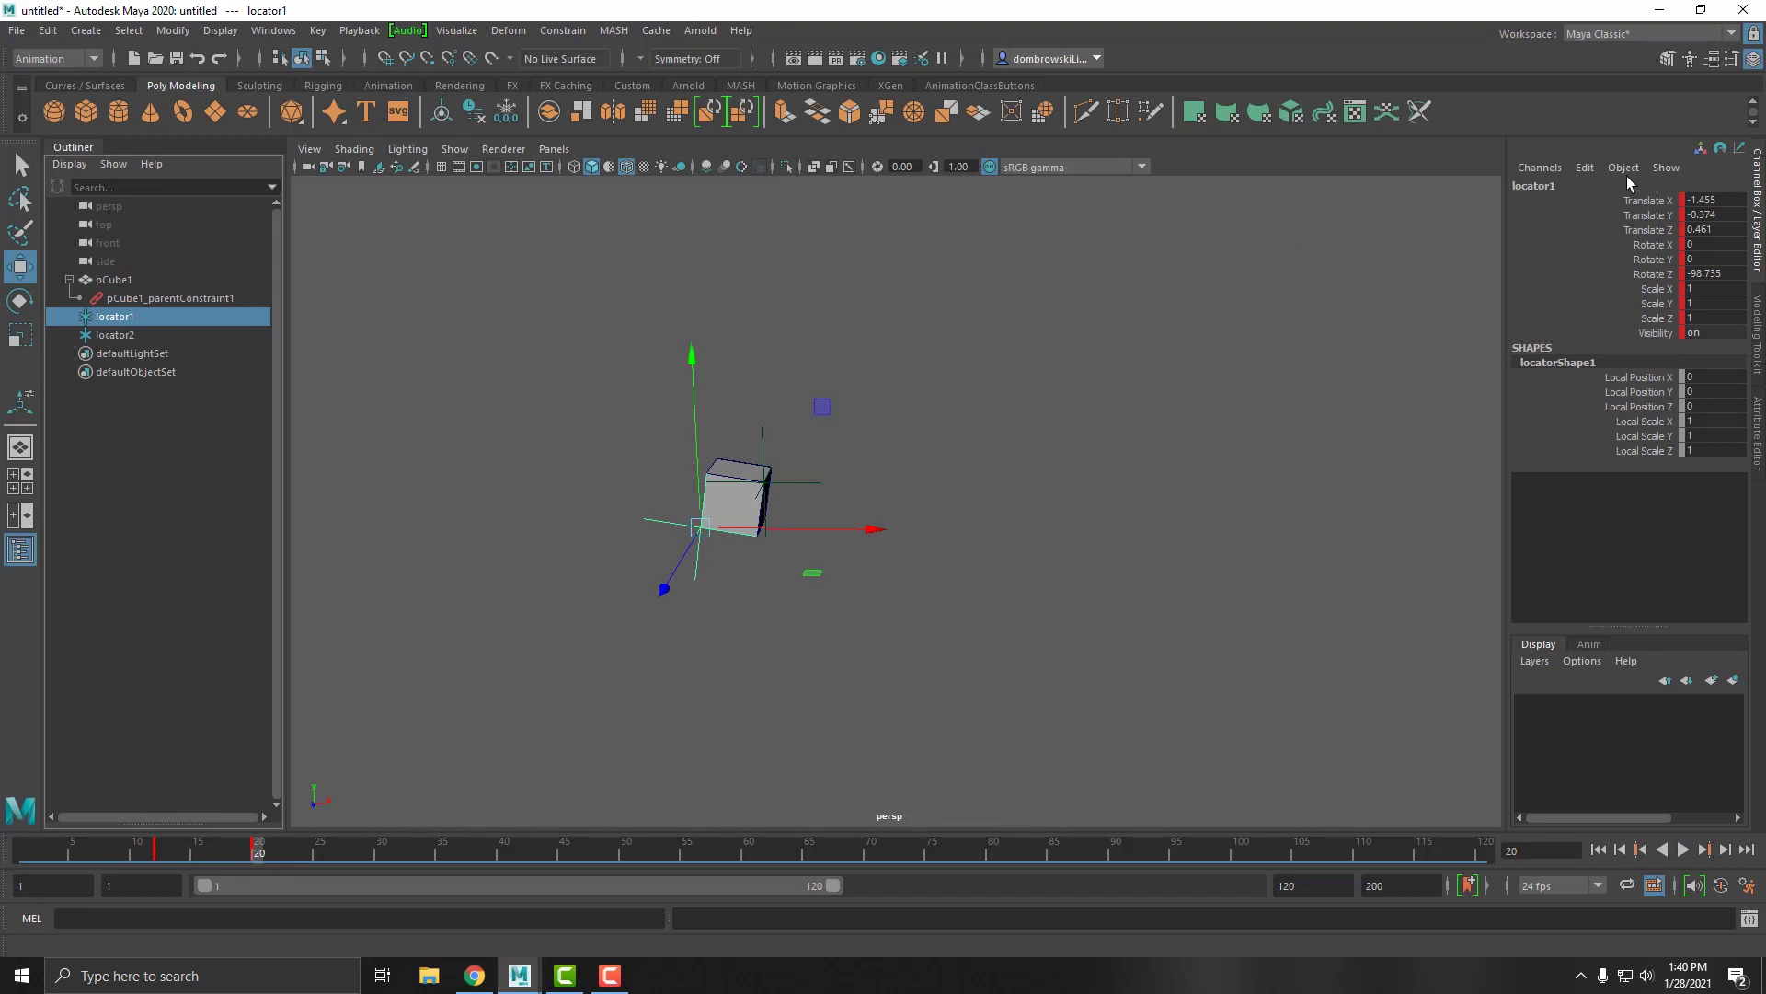
- At frame 20, key Locator 1W0 at 1 and Locator 2W1 at 0
left_click(164, 298)
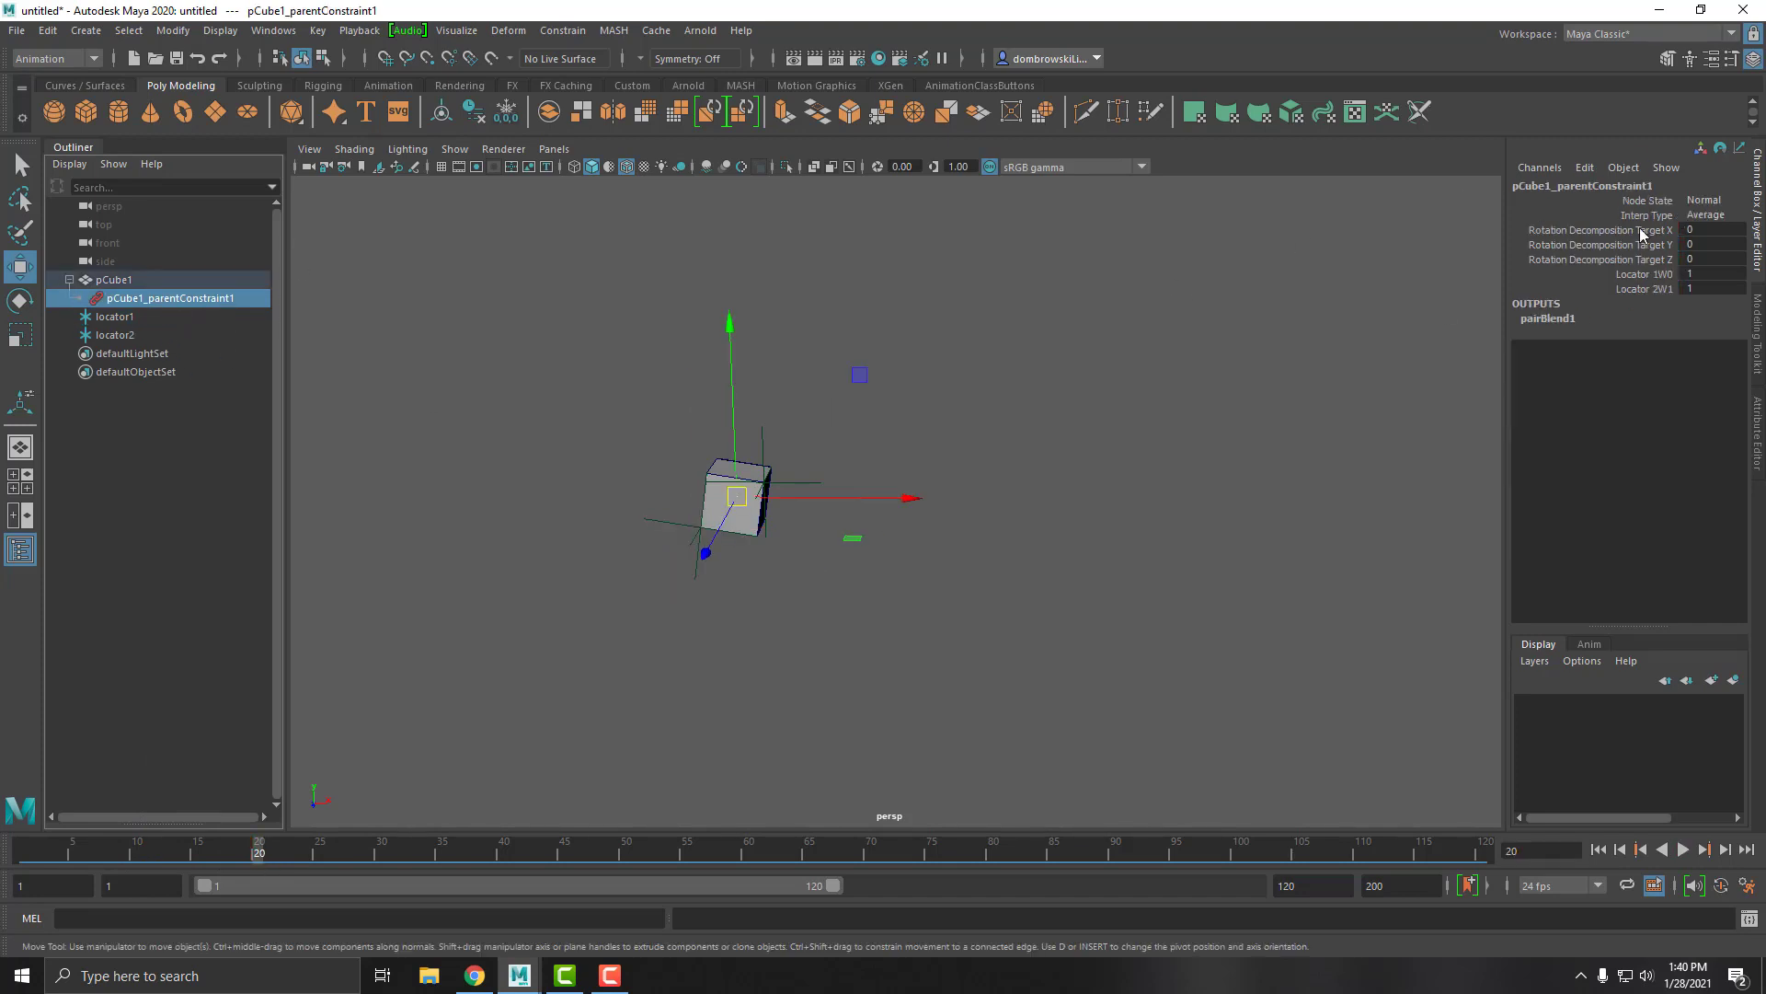
right_click(1630, 287)
left_click(1617, 313)
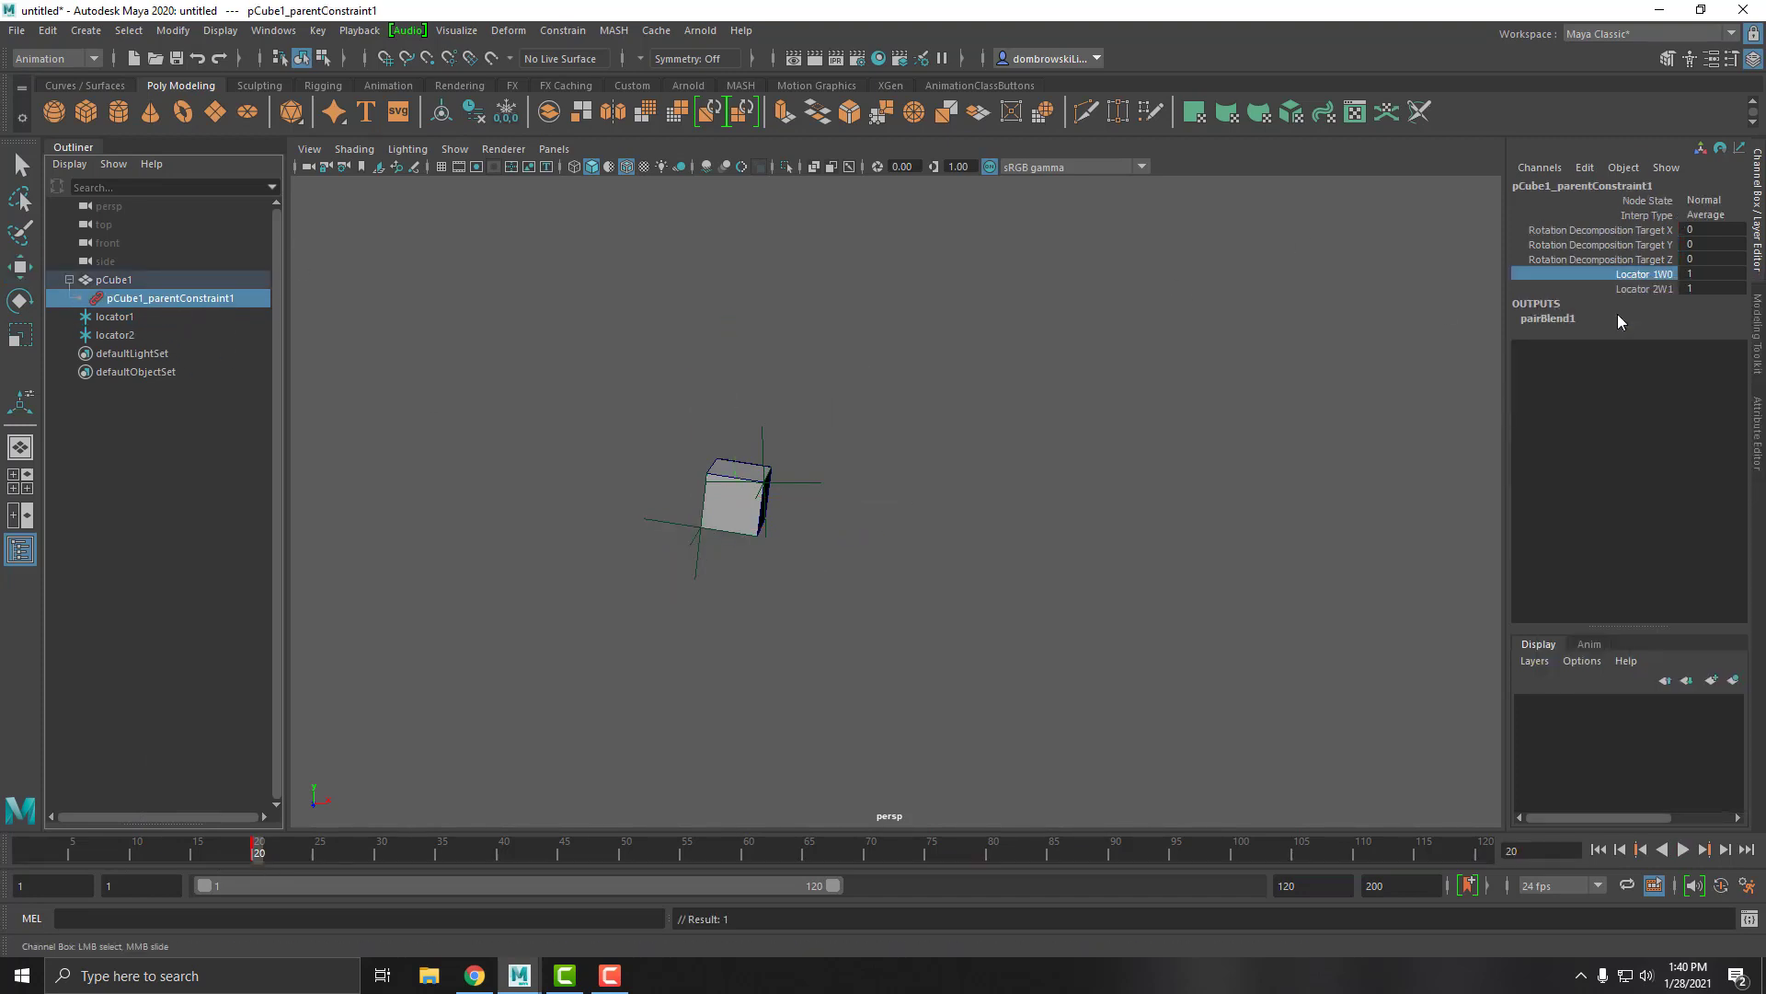
left_click(1713, 289)
type("0")
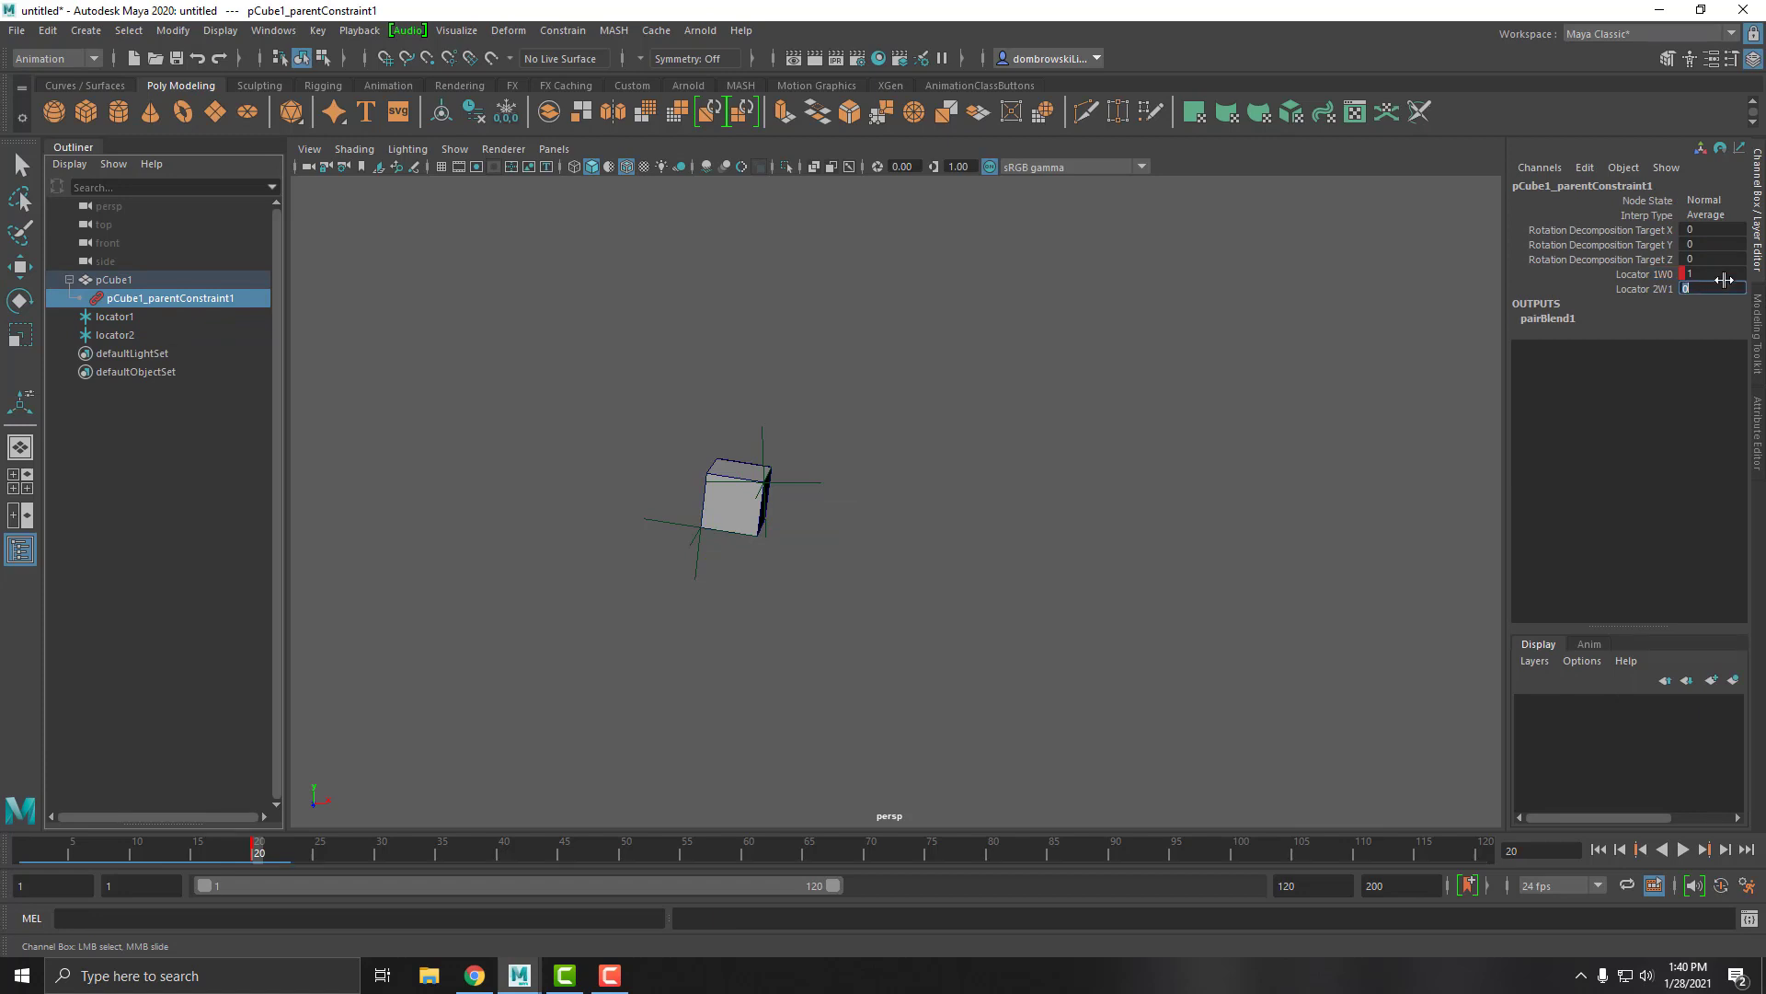
left_click(1626, 292)
right_click(1627, 293)
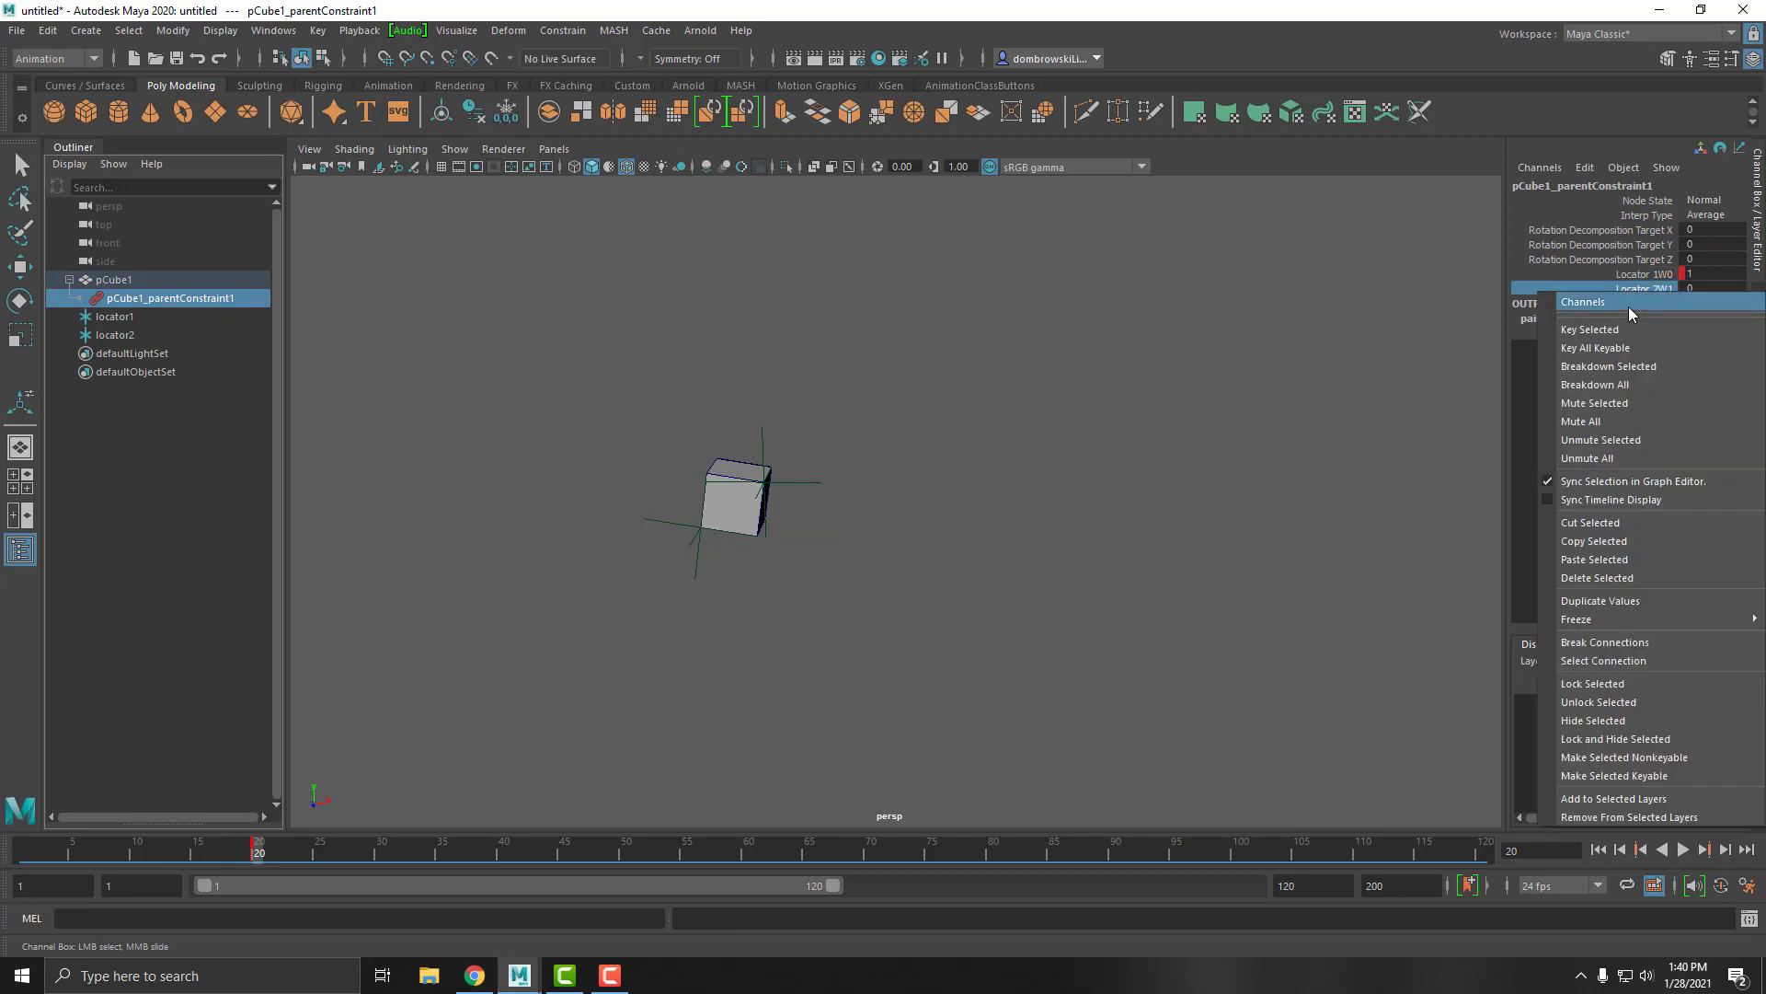
left_click(1629, 309)
- Key both constraint weights again at frame 1, then scrub forward to check
left_click_drag(200, 856, 23, 855)
right_click(1648, 287)
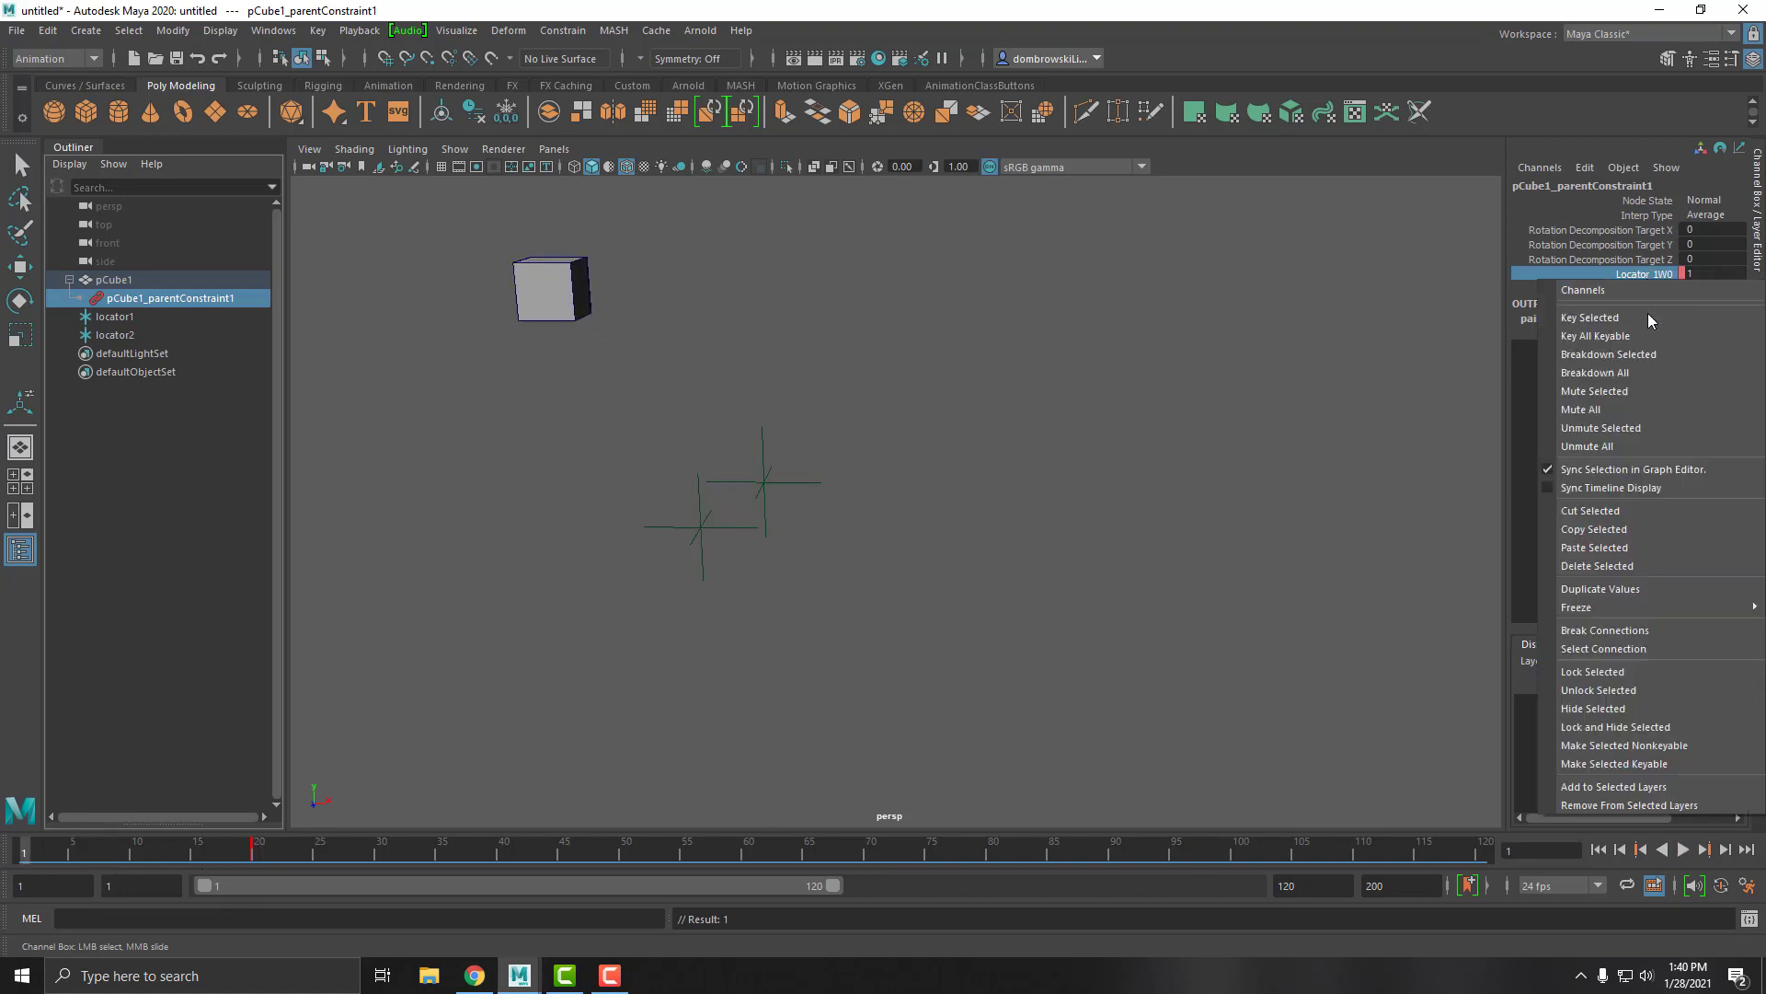
left_click(1646, 319)
right_click(1647, 300)
left_click(1653, 329)
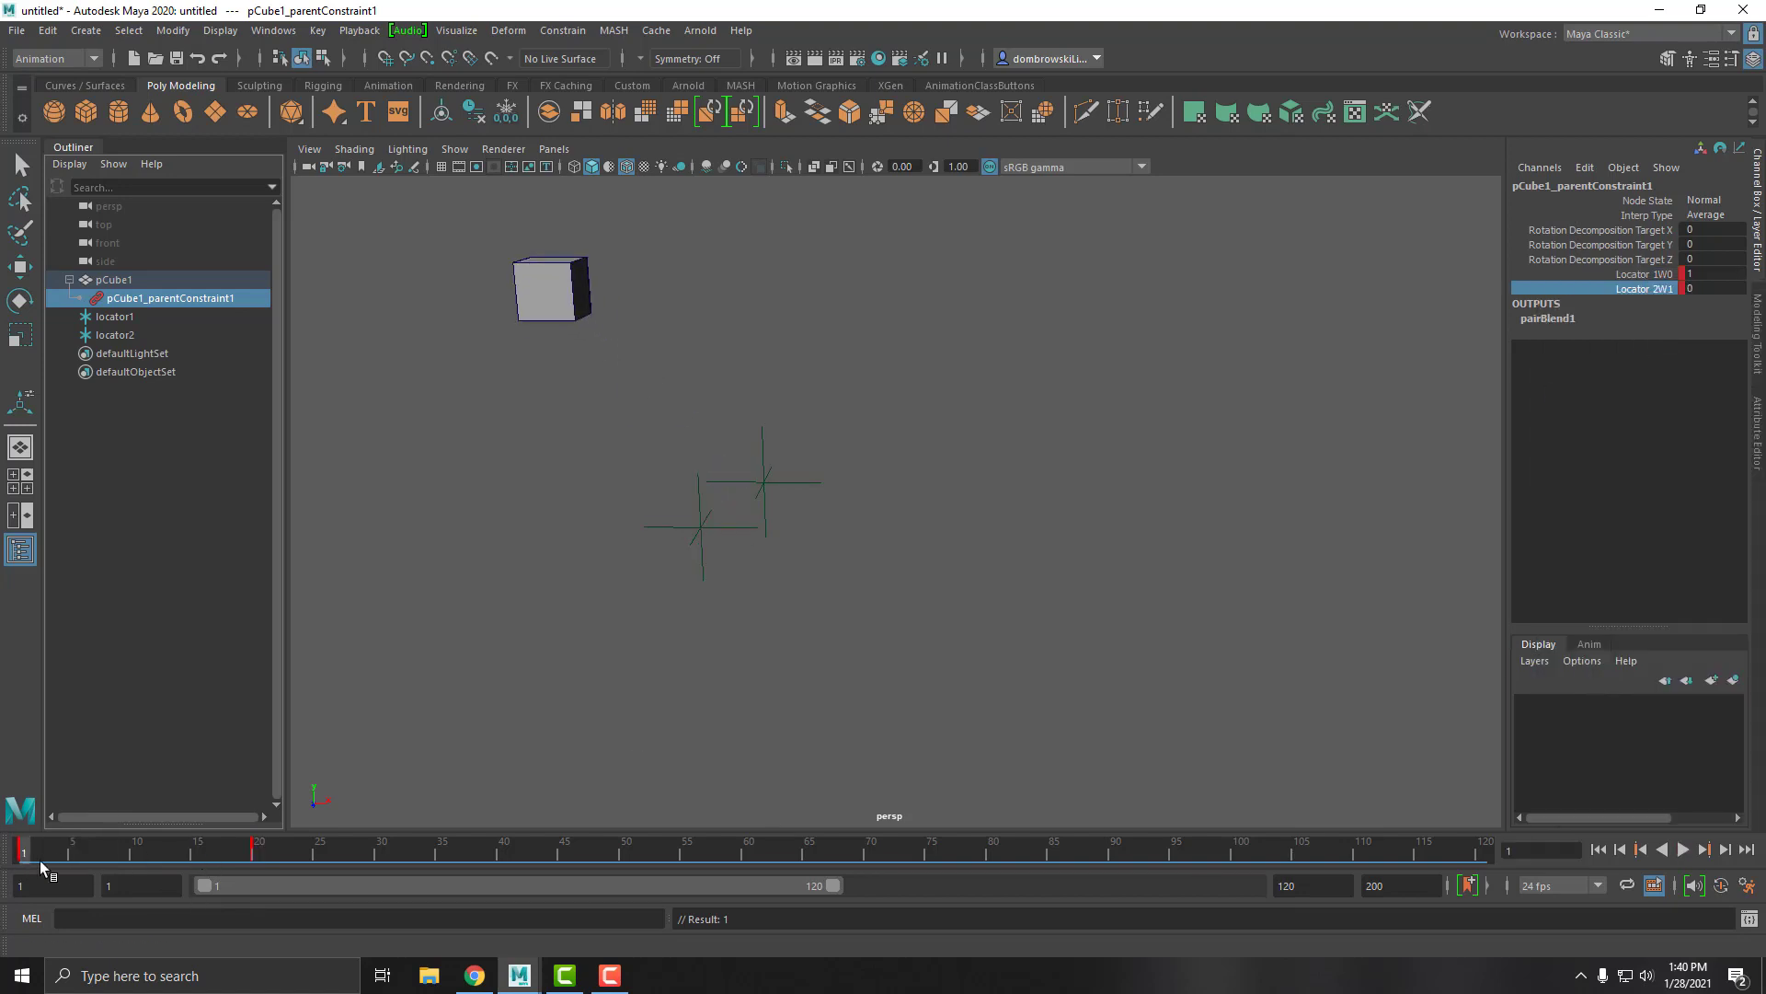
left_click_drag(40, 855, 267, 872)
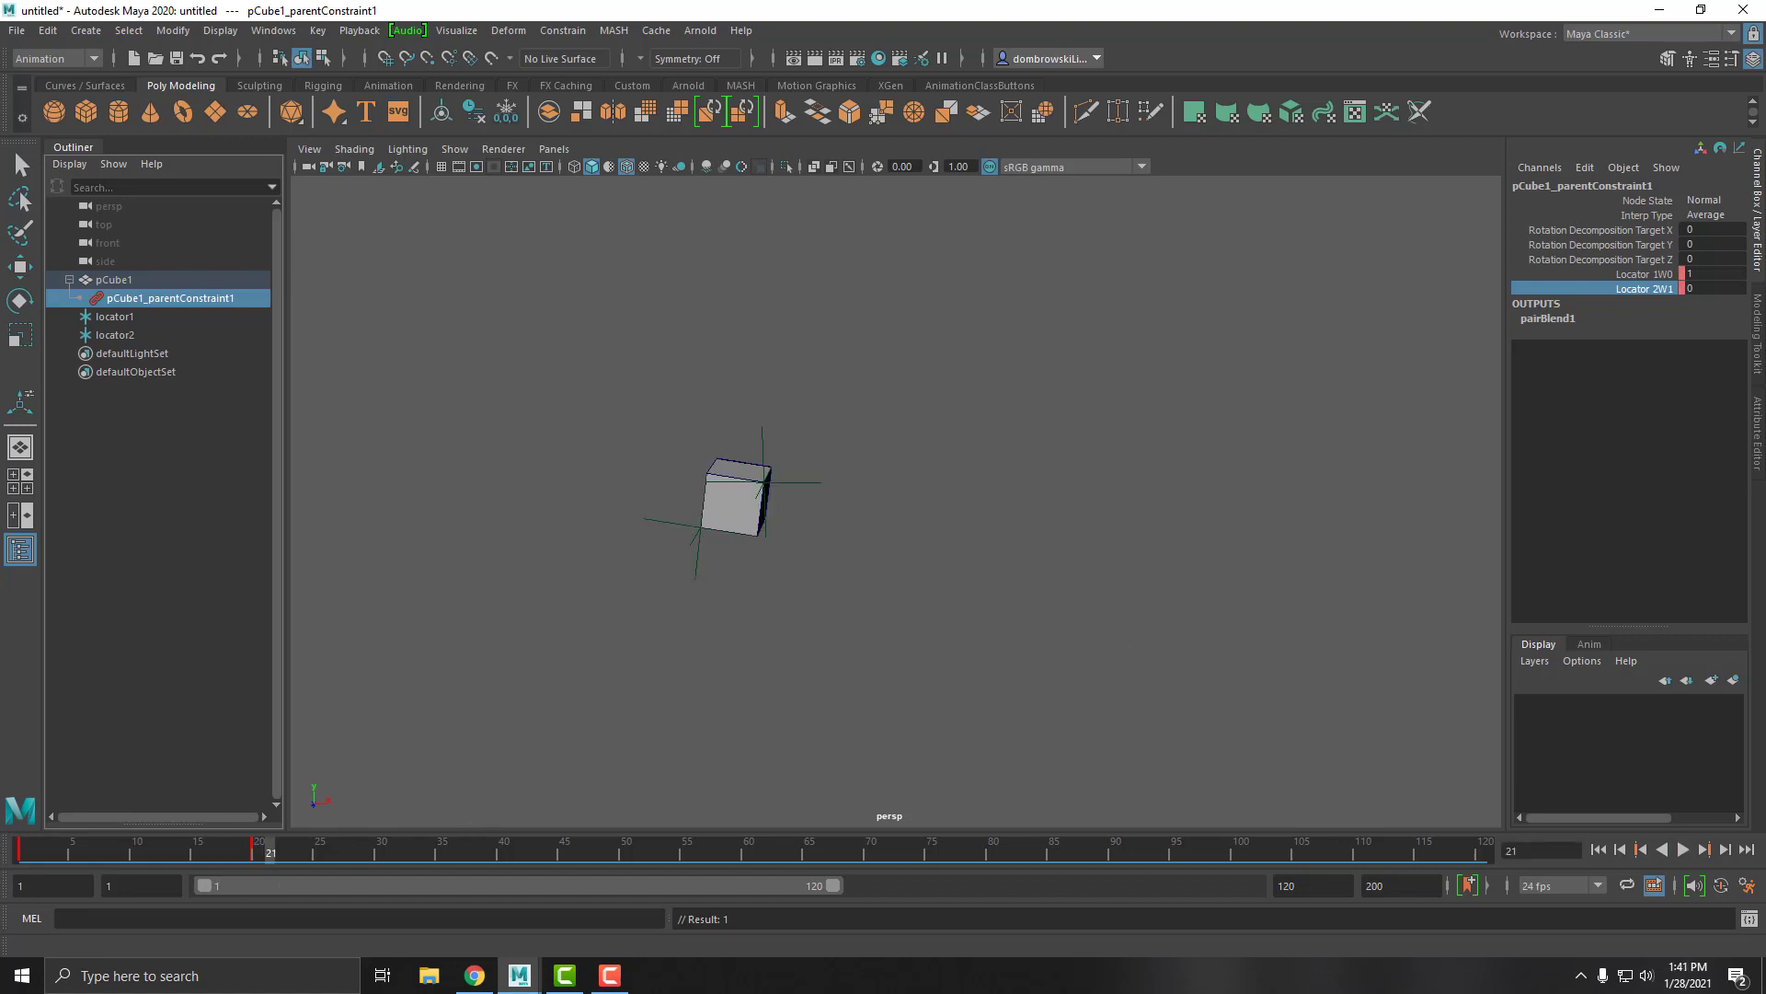
- At frame 21, key Locator 1W0 at 0 and Locator 2W1 at 1, then play the handoff
double_click(1730, 272)
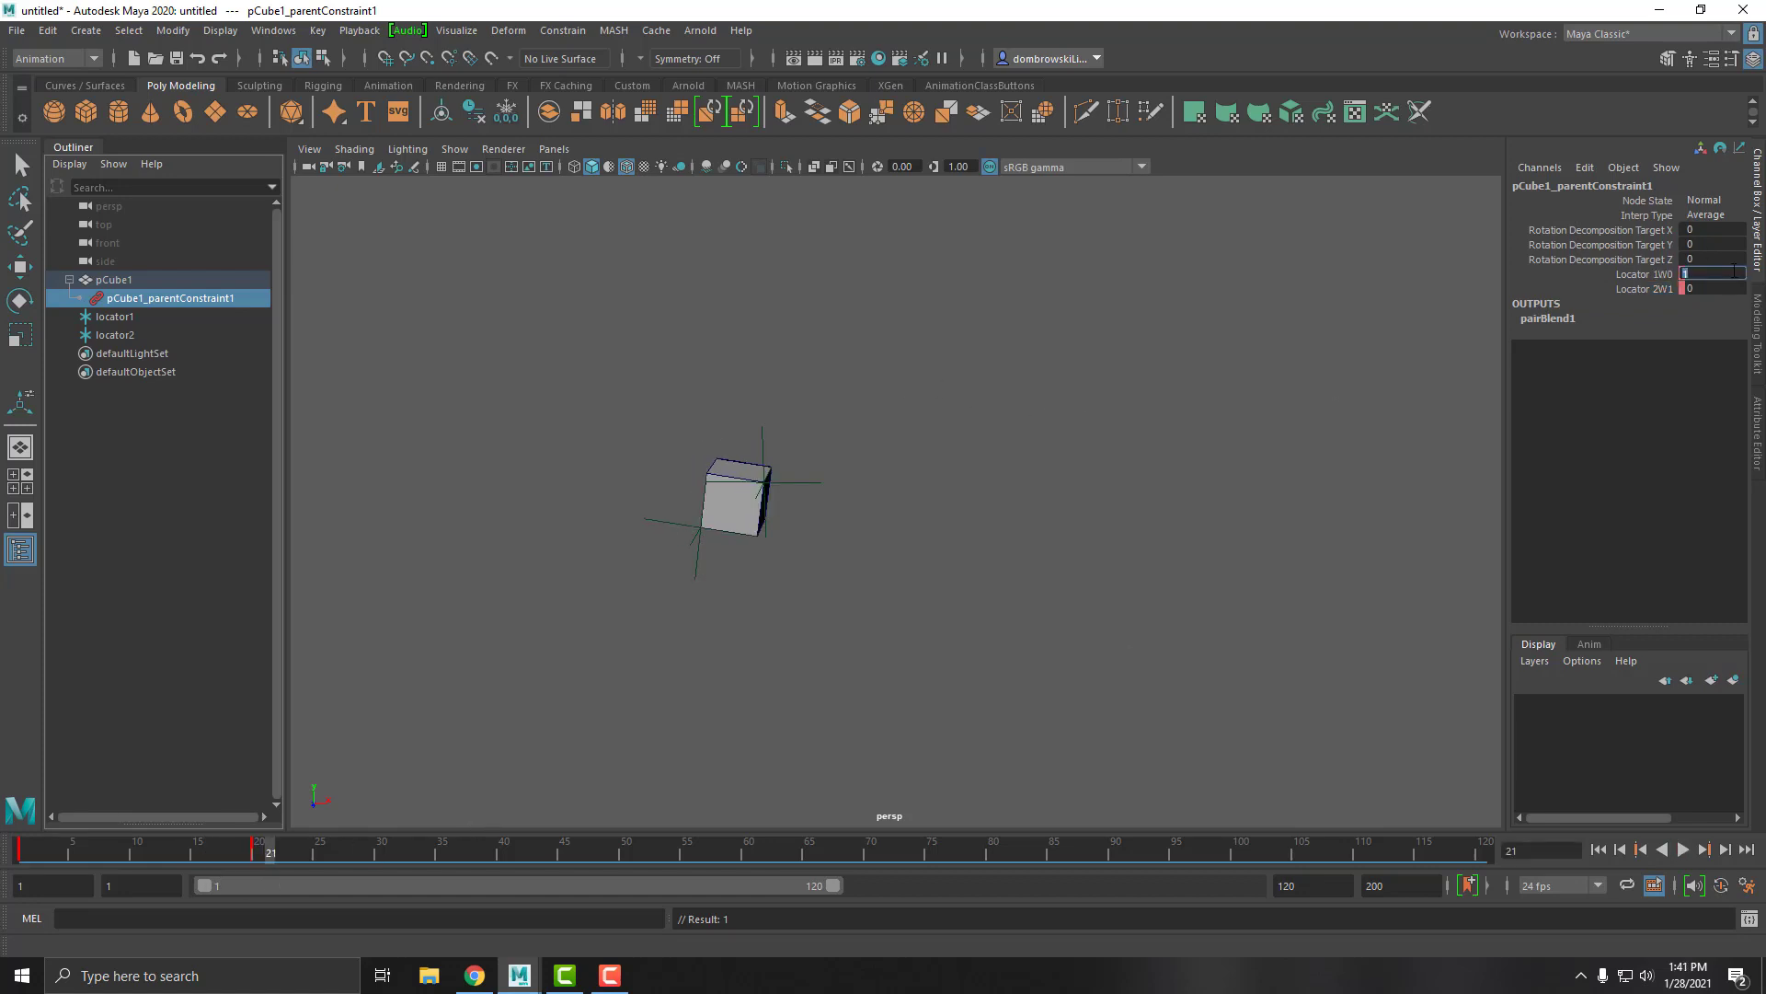
type("0")
key("Return")
right_click(1643, 276)
left_click(1641, 319)
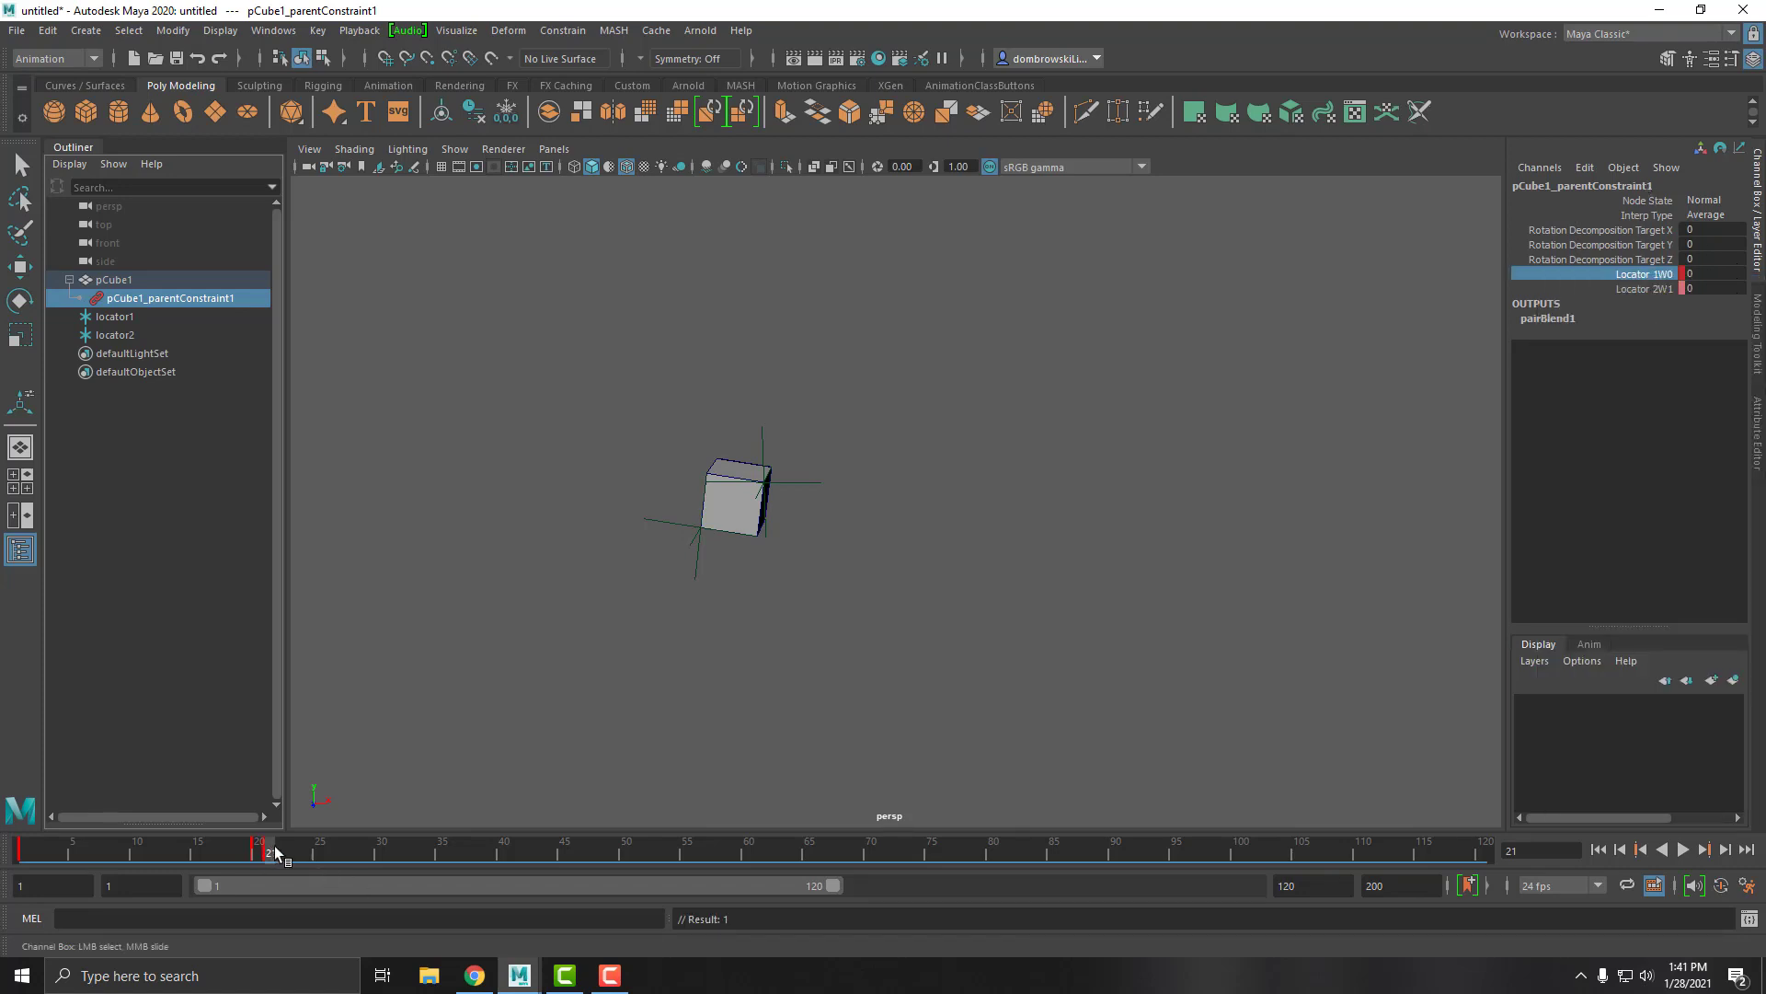
left_click(1695, 288)
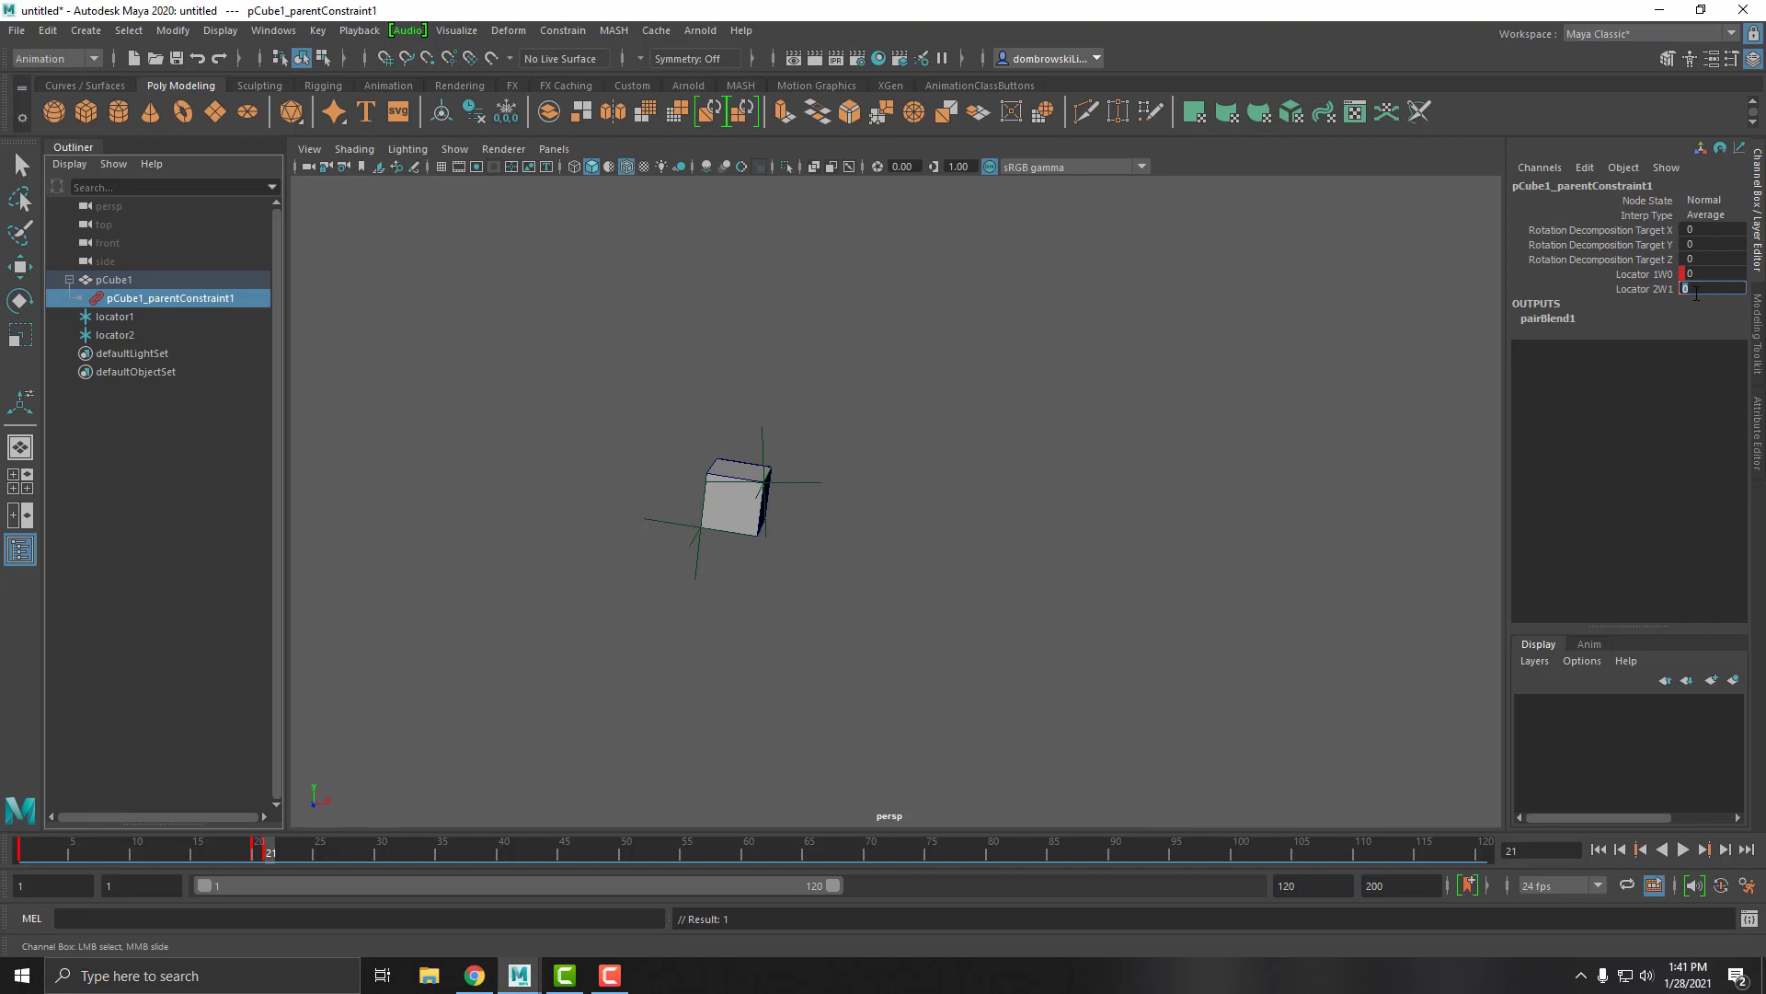
type("1")
key("Return")
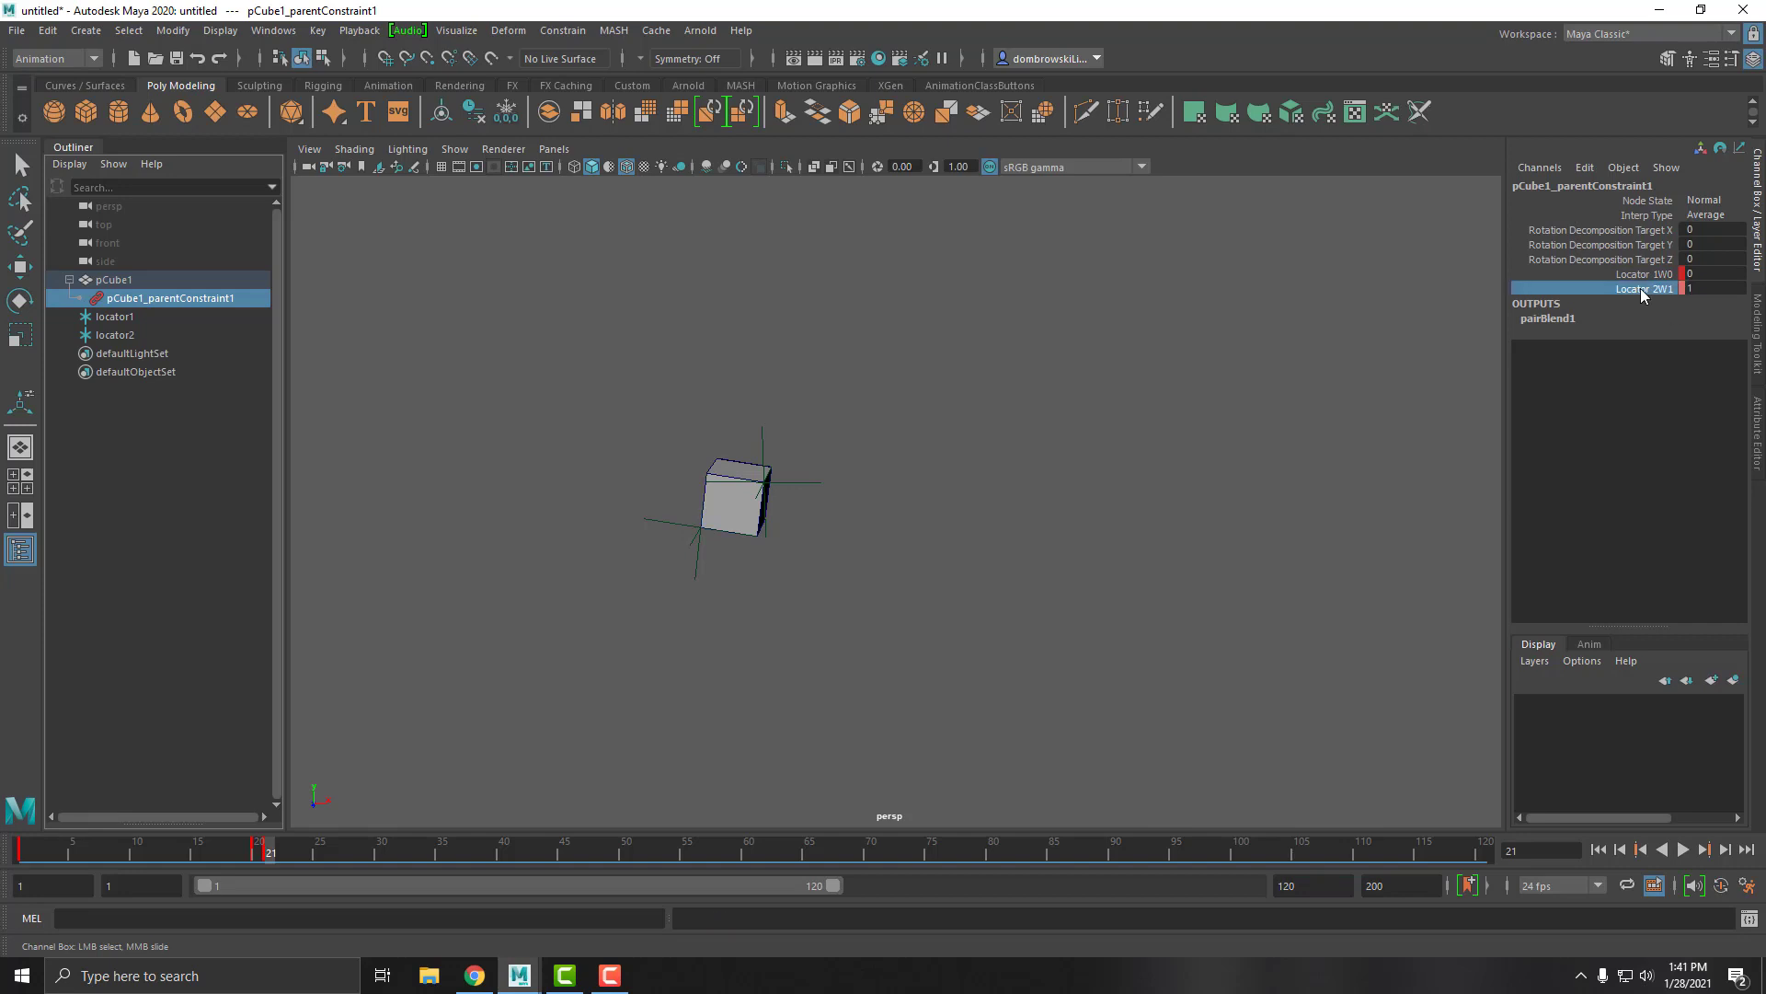
key("alt+v")
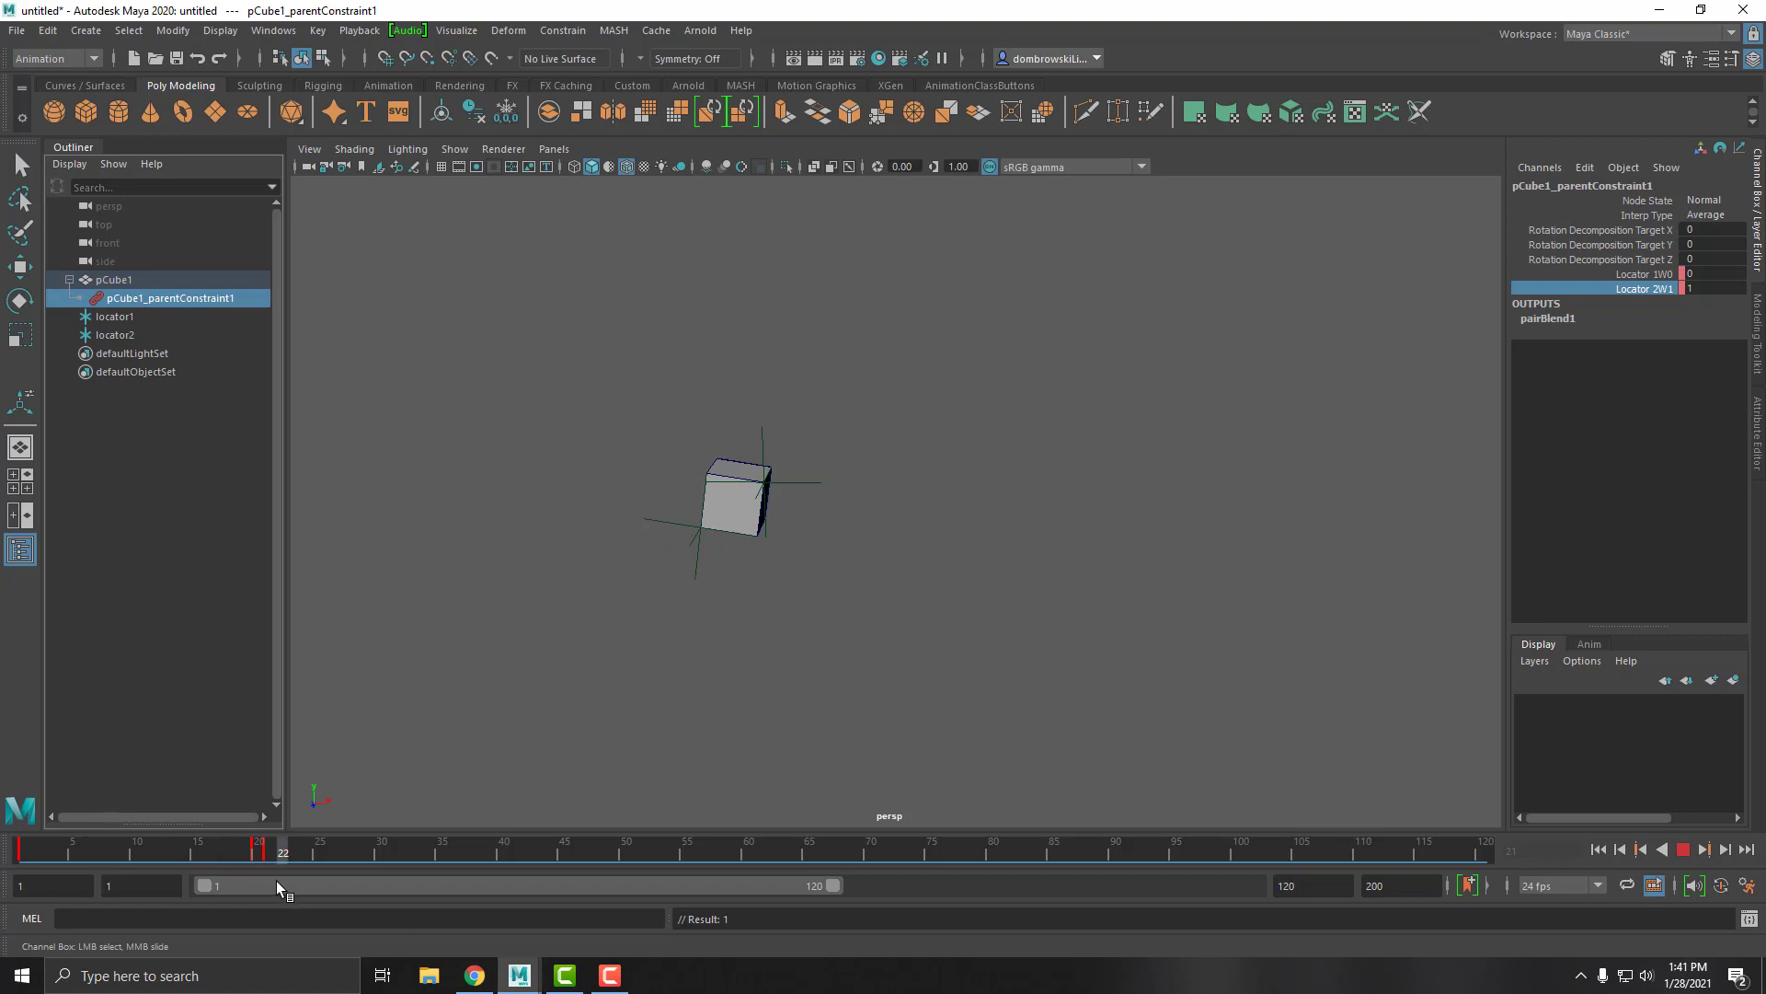
- Stop playback and try a Z rotation on locator2, then undo it back to frame 21
left_click(344, 865)
left_click(814, 481)
key("w")
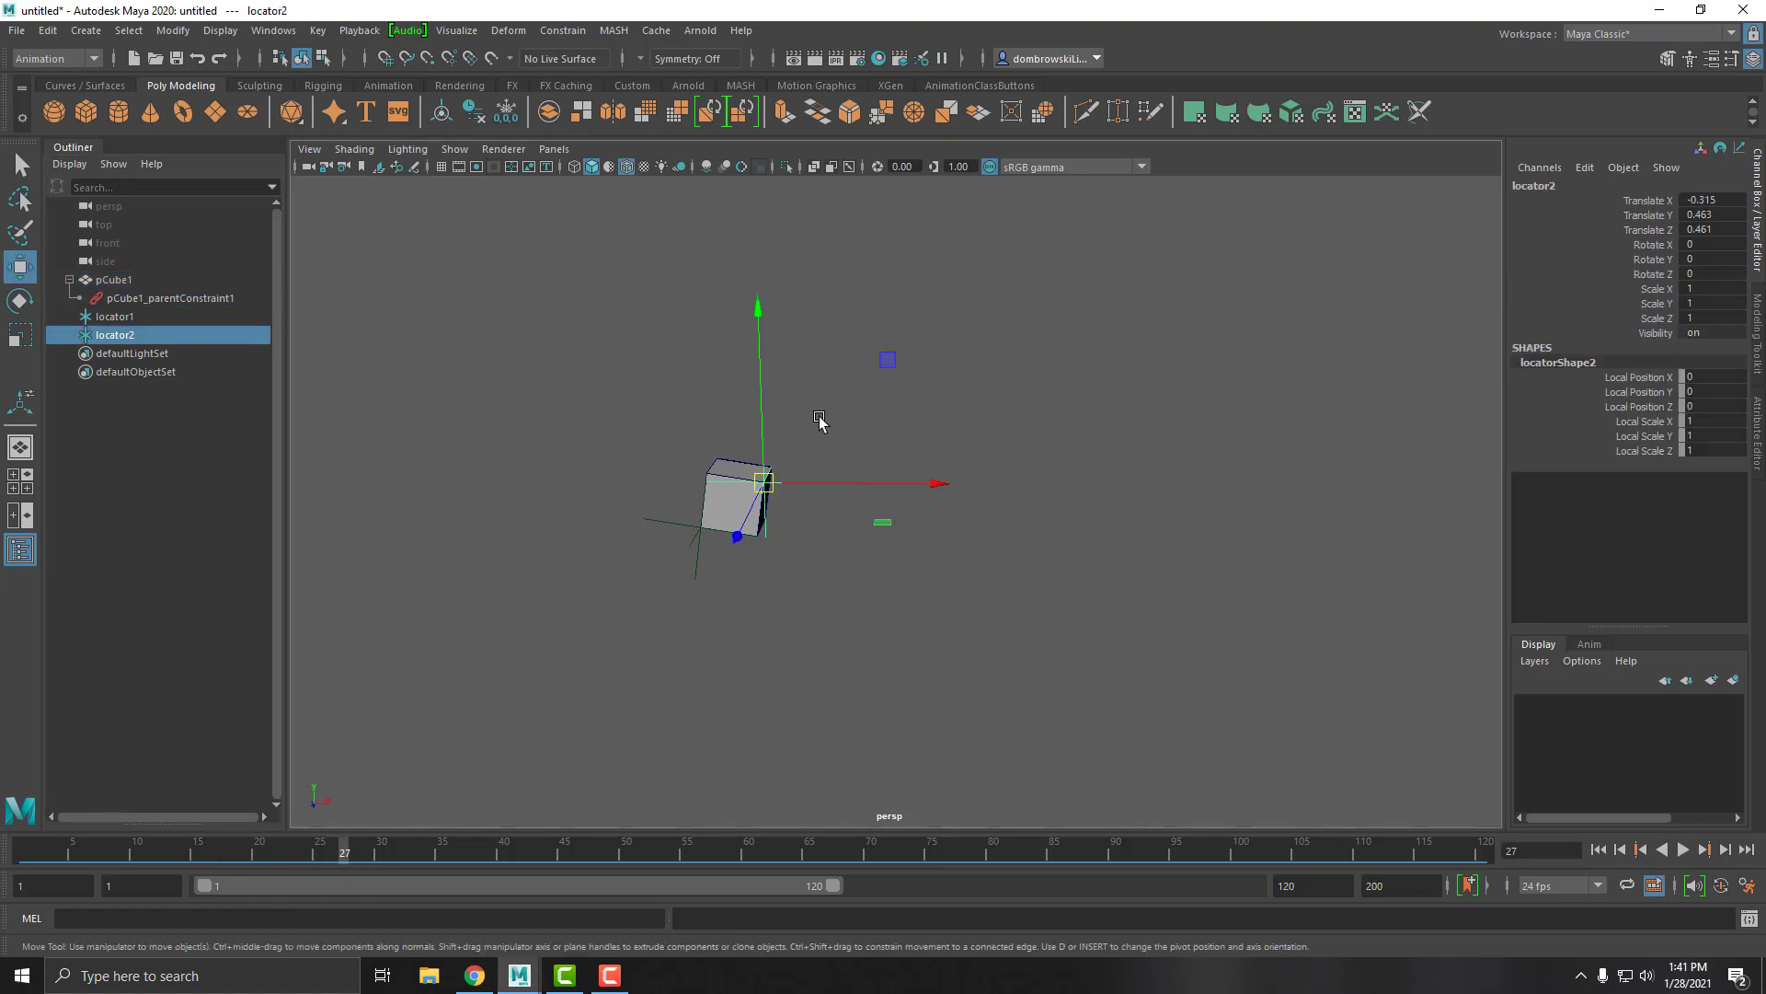
key("e")
left_click_drag(785, 320, 1039, 625)
key("ctrl+z")
left_click_drag(347, 847, 265, 859)
key("ctrl+z")
key("ctrl+z")
key("ctrl+z")
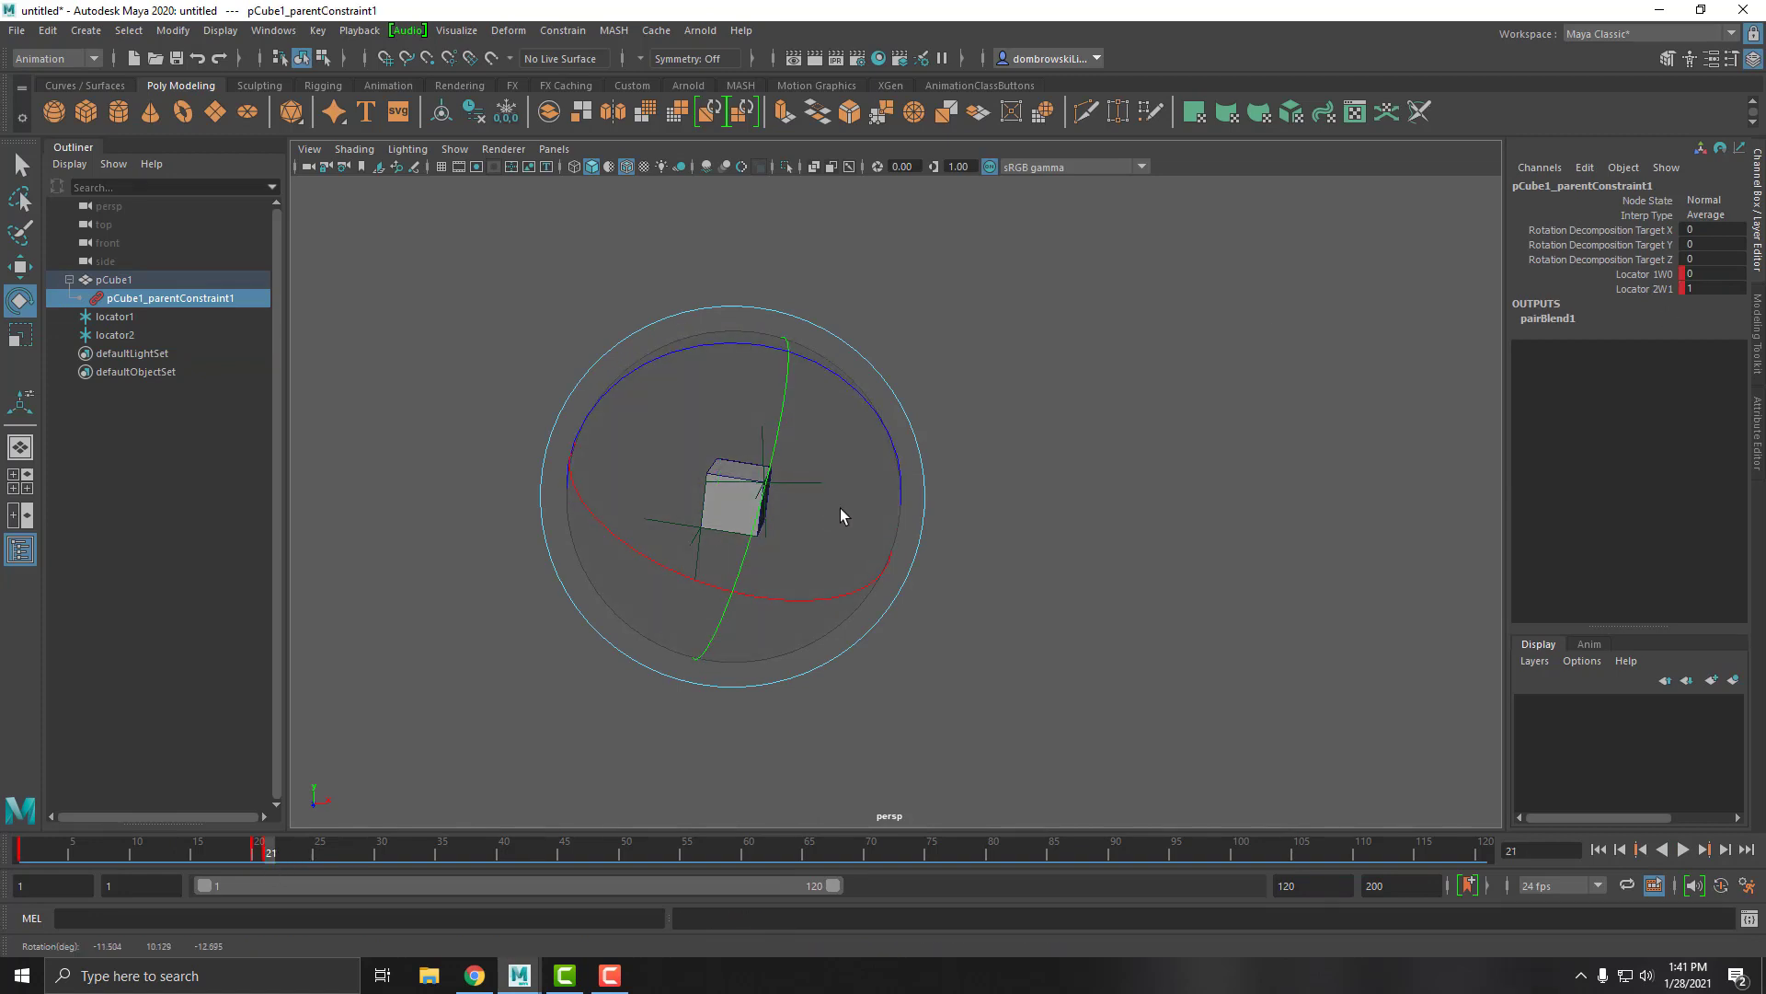
- Rotate locator2 to about -175.58° in Z and key it at frame 26
left_click(1063, 506)
left_click(819, 486)
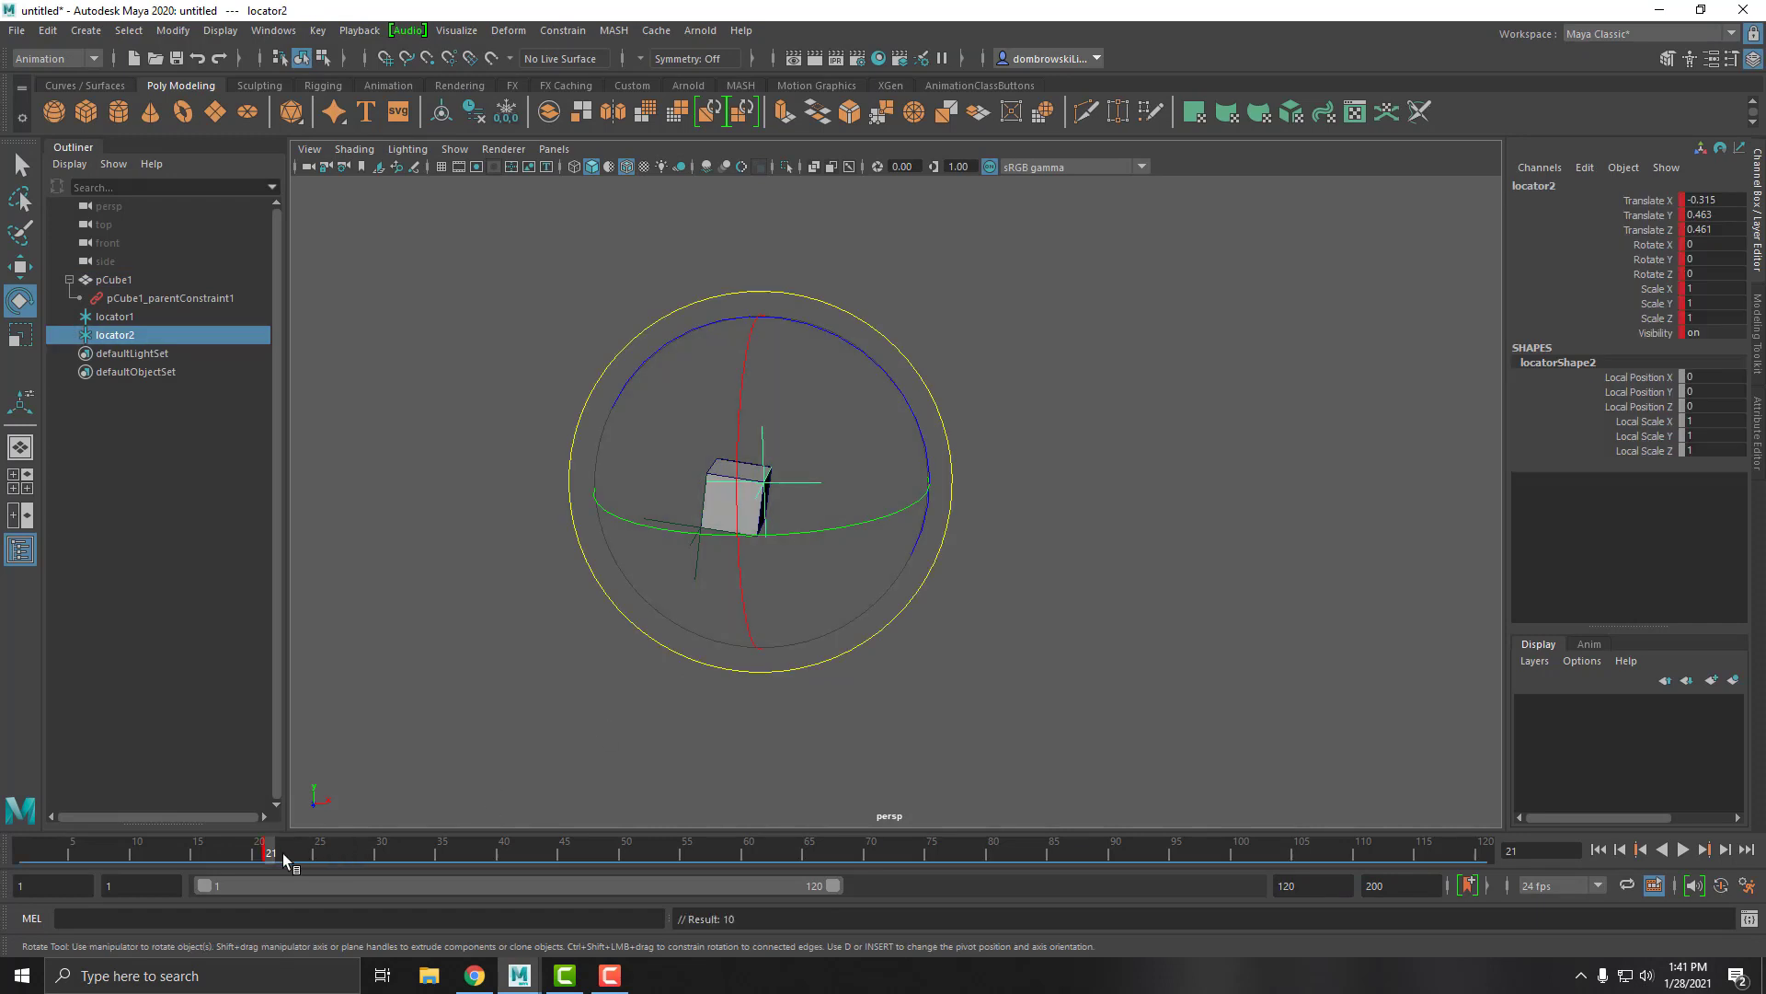
left_click_drag(276, 852, 333, 856)
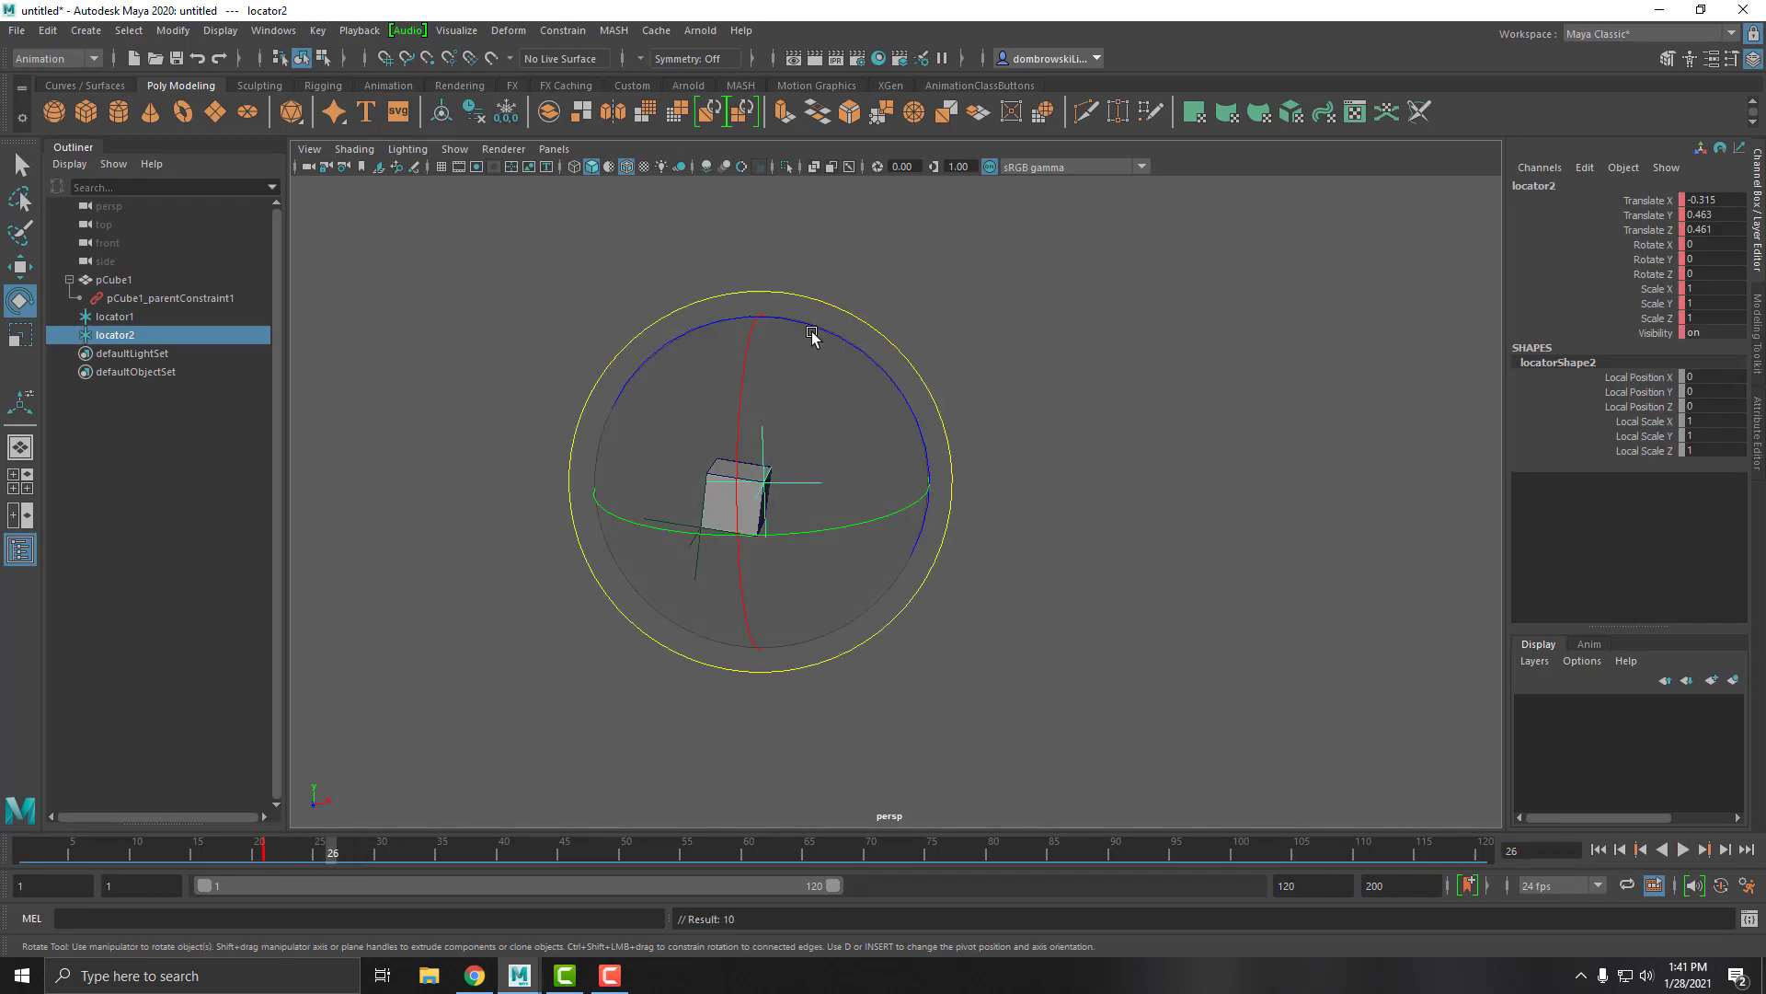
left_click_drag(808, 325, 930, 497)
left_click_drag(836, 331, 984, 538)
key("s")
left_click_drag(331, 855, 74, 857)
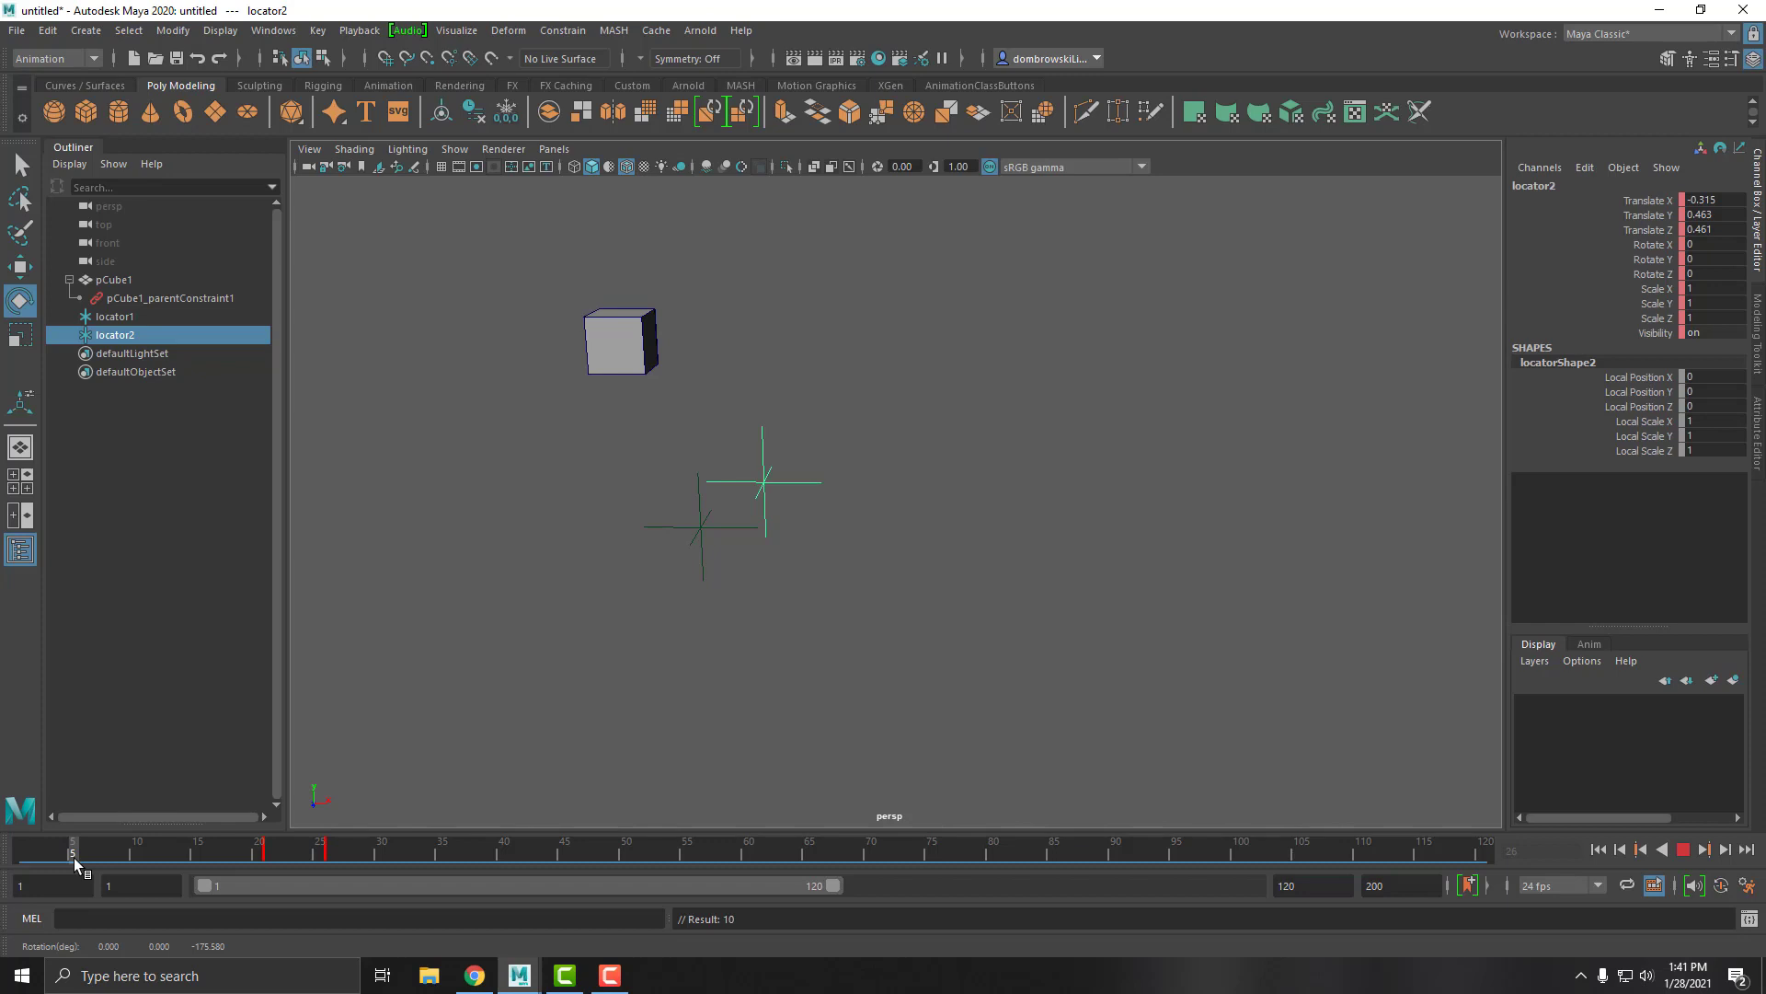
left_click(51, 856)
left_click_drag(51, 855, 552, 865)
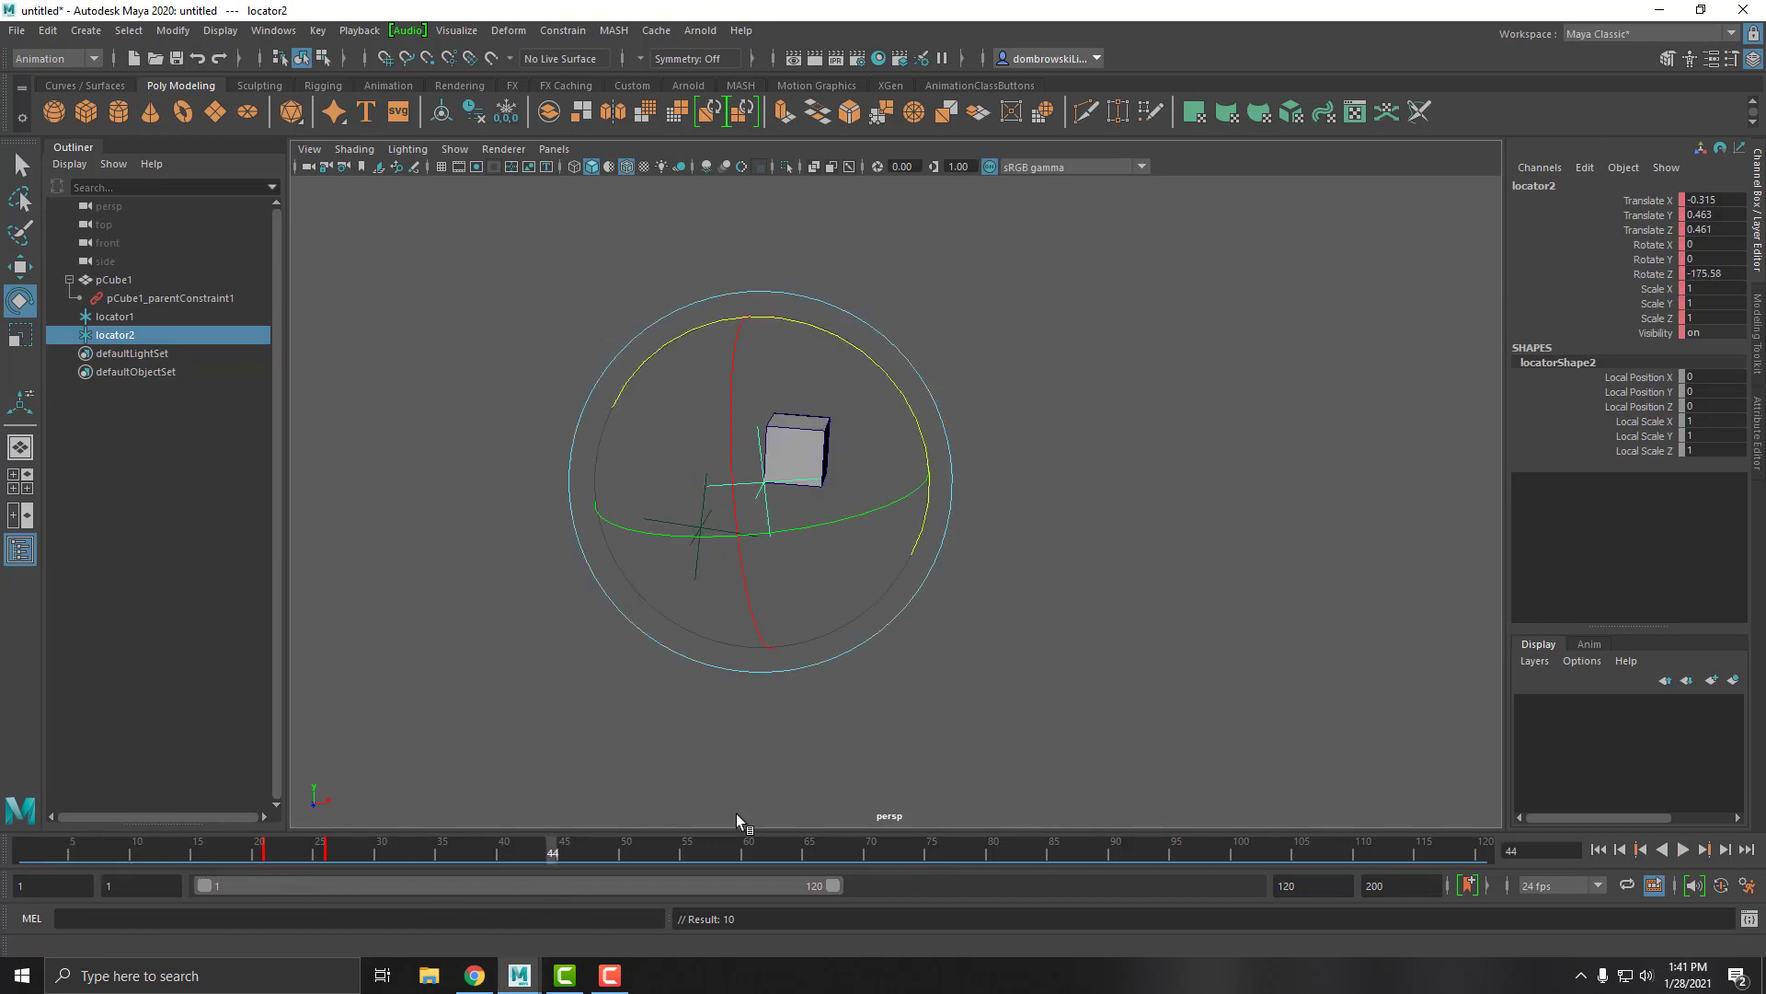
left_click(1599, 849)
left_click(1683, 849)
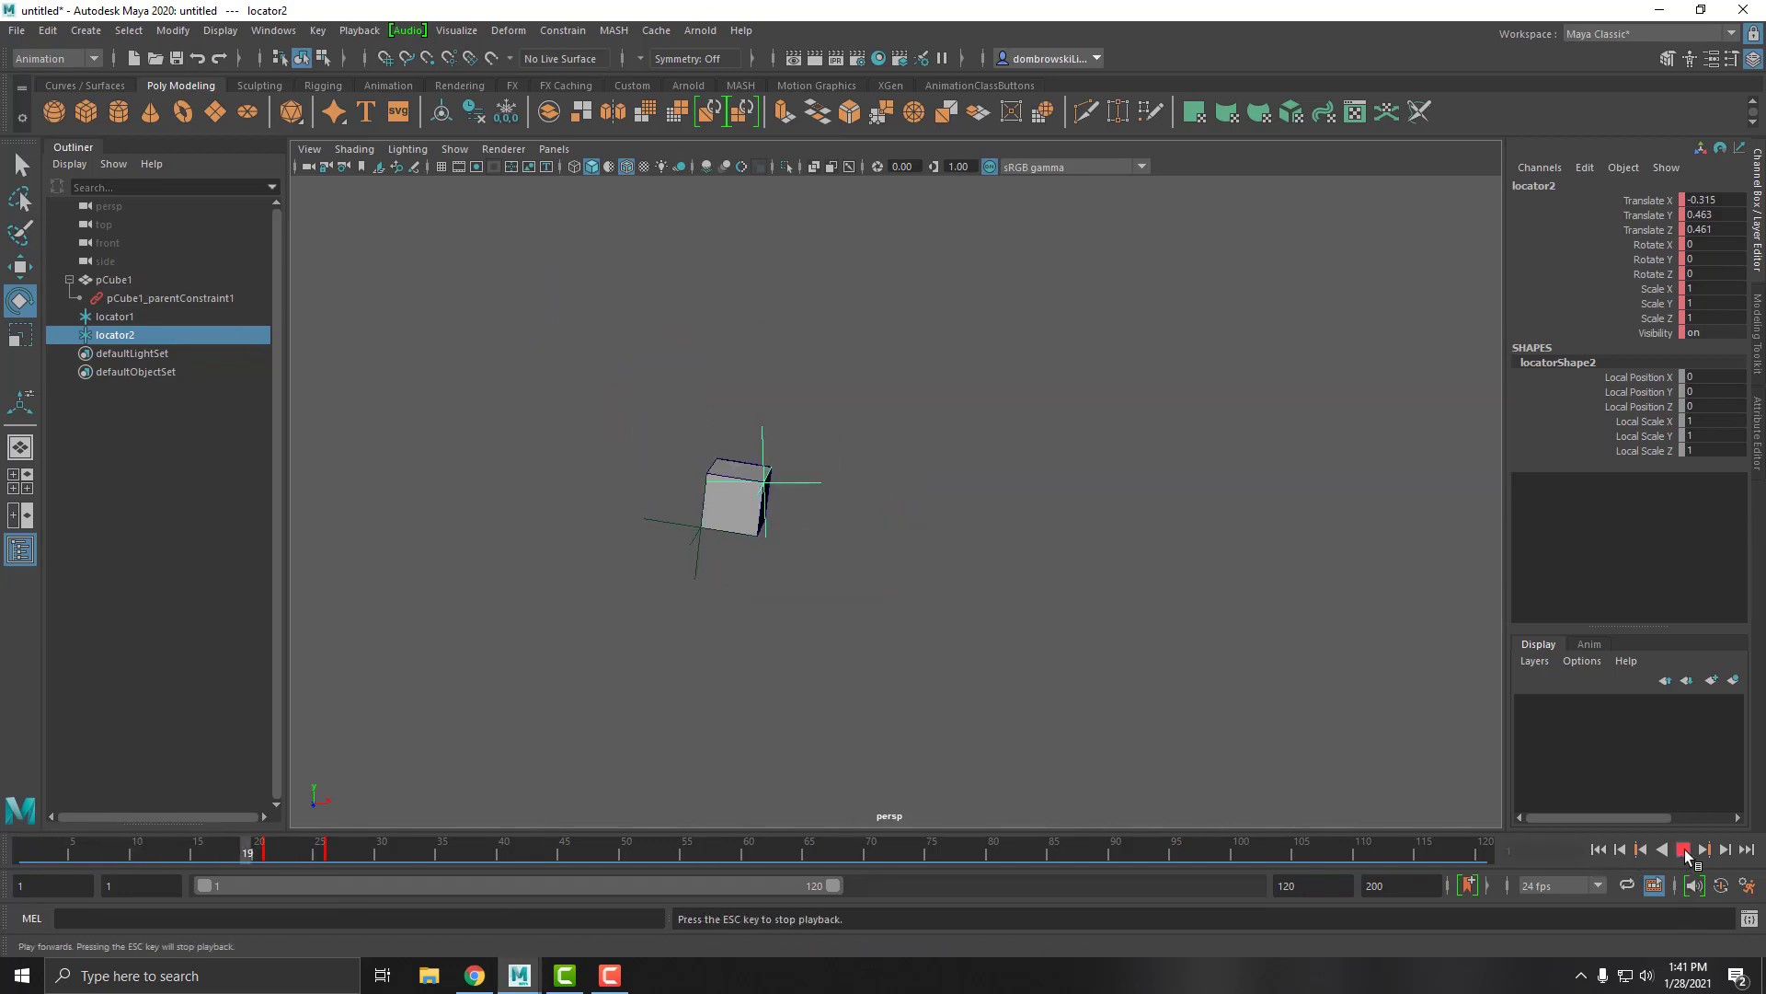
left_click(1683, 849)
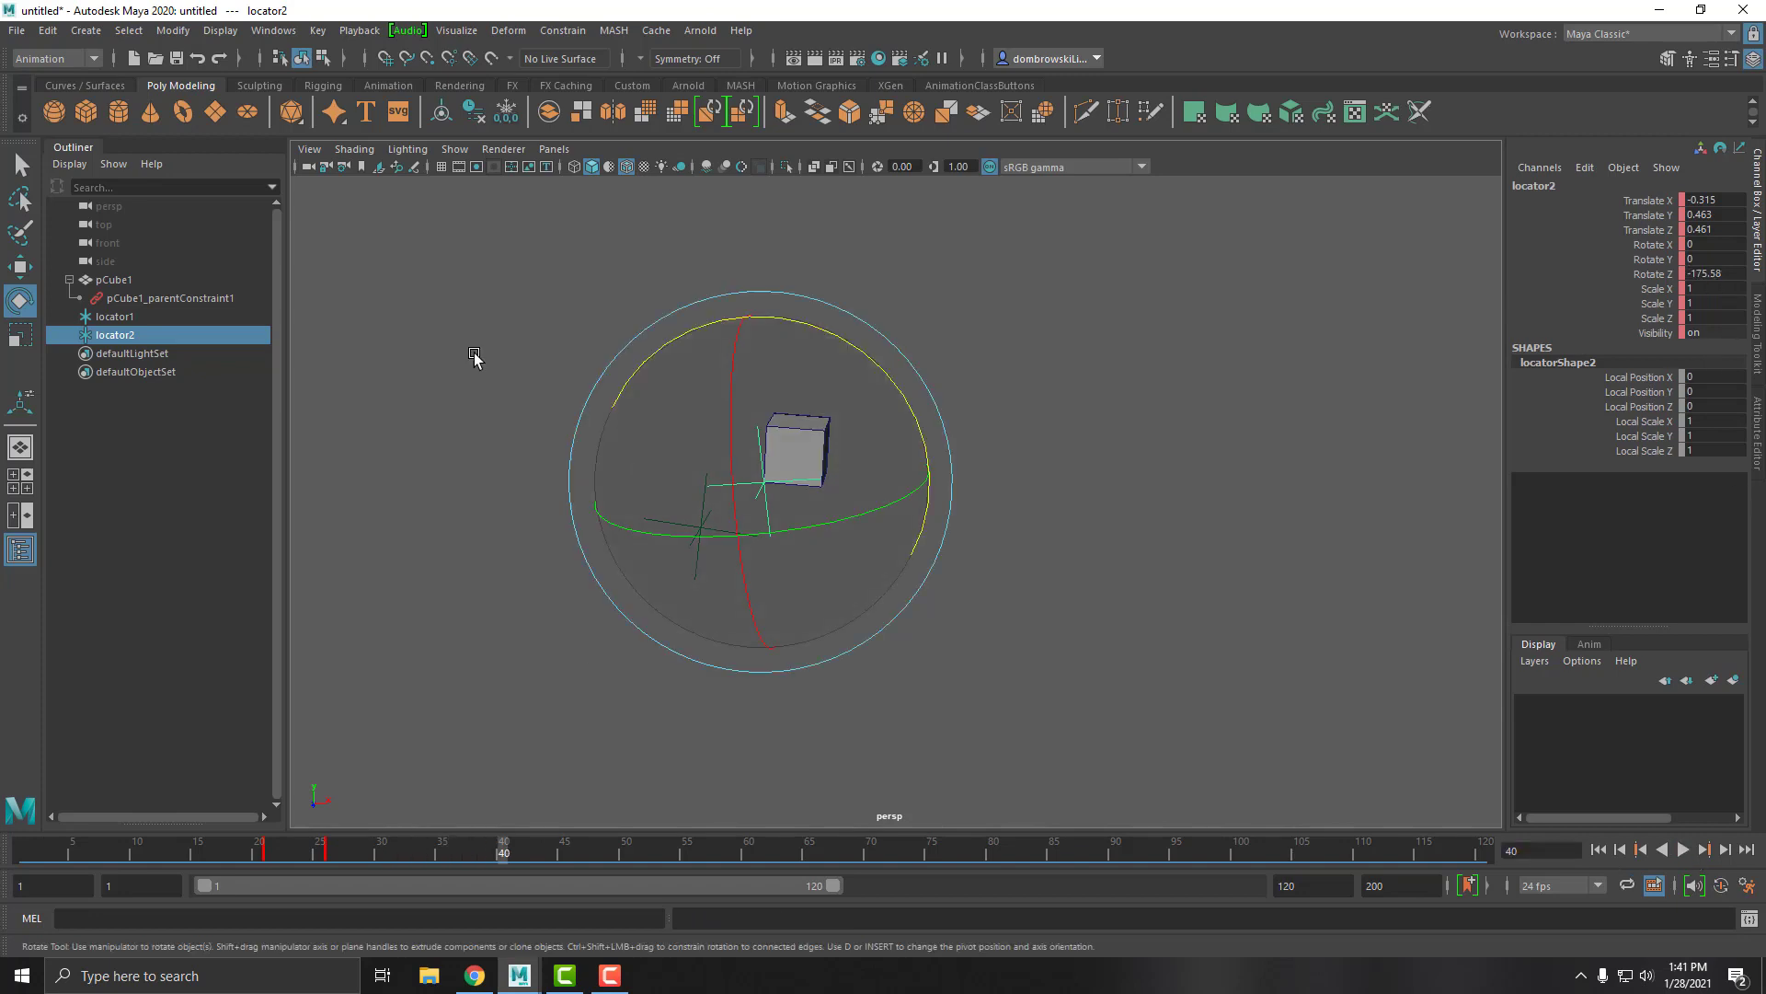
left_click(142, 293)
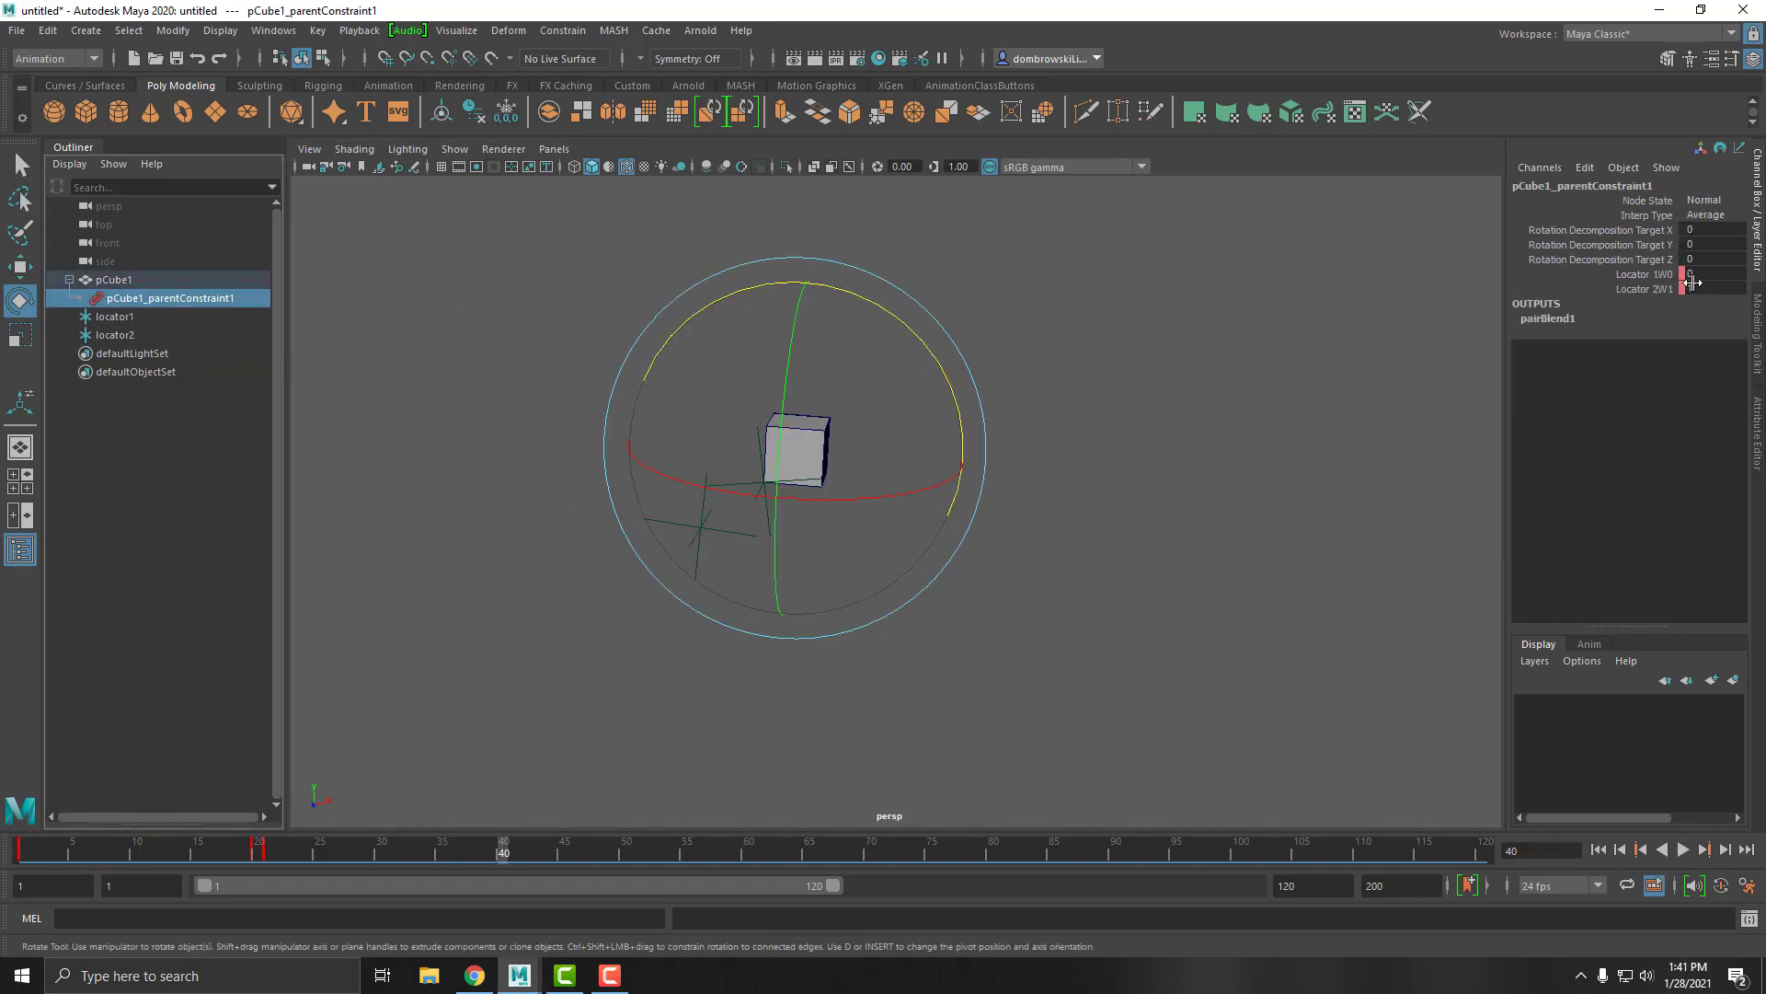